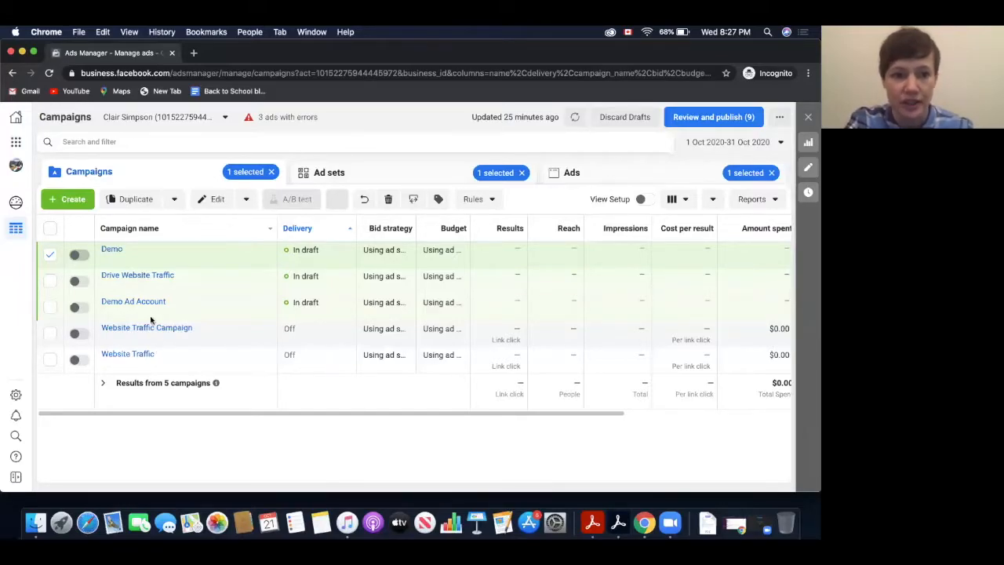
# - Create a new campaign with the Traffic objective and continue to its settings
pyautogui.click(71, 200)
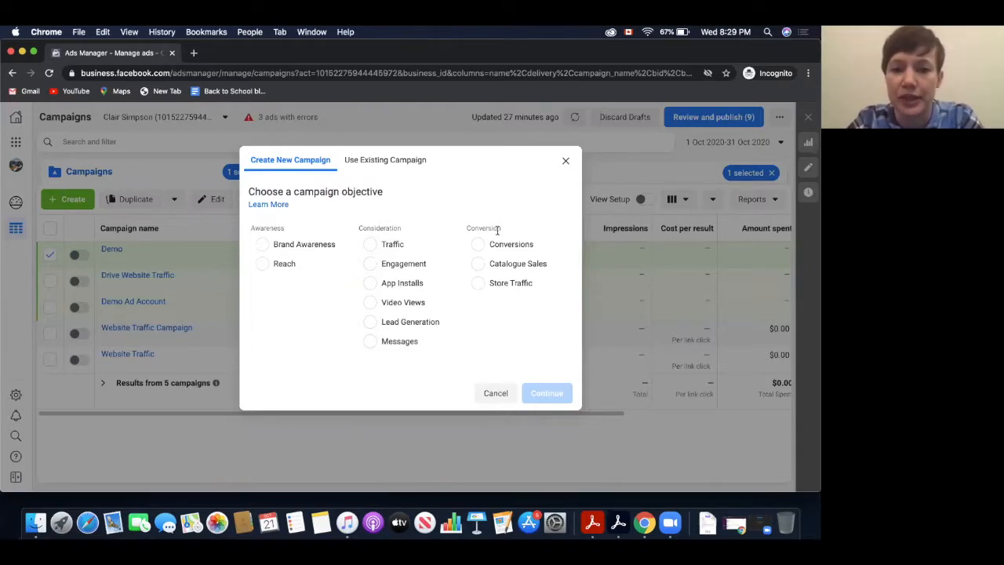
pyautogui.click(369, 245)
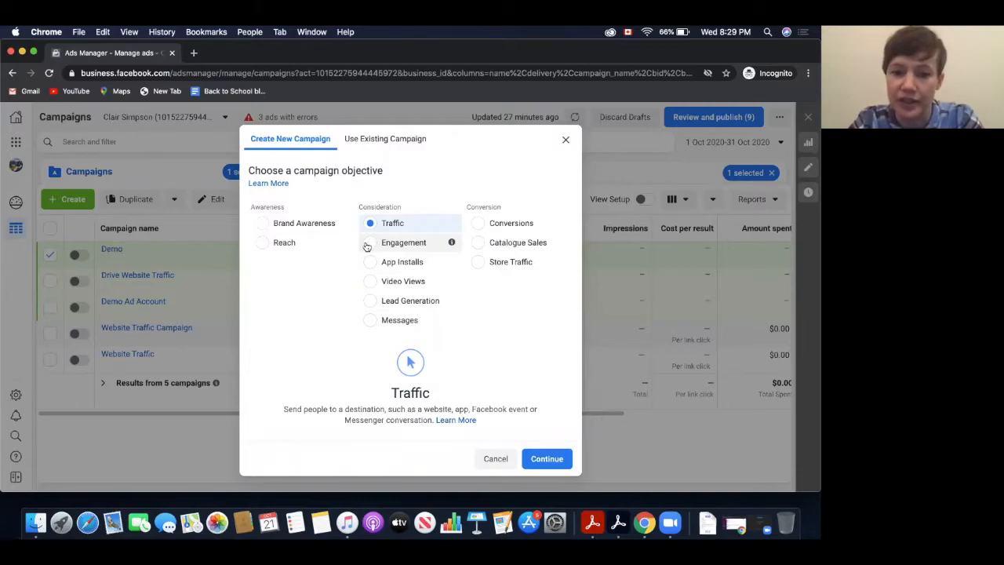
pyautogui.scroll(-2, 341, 291)
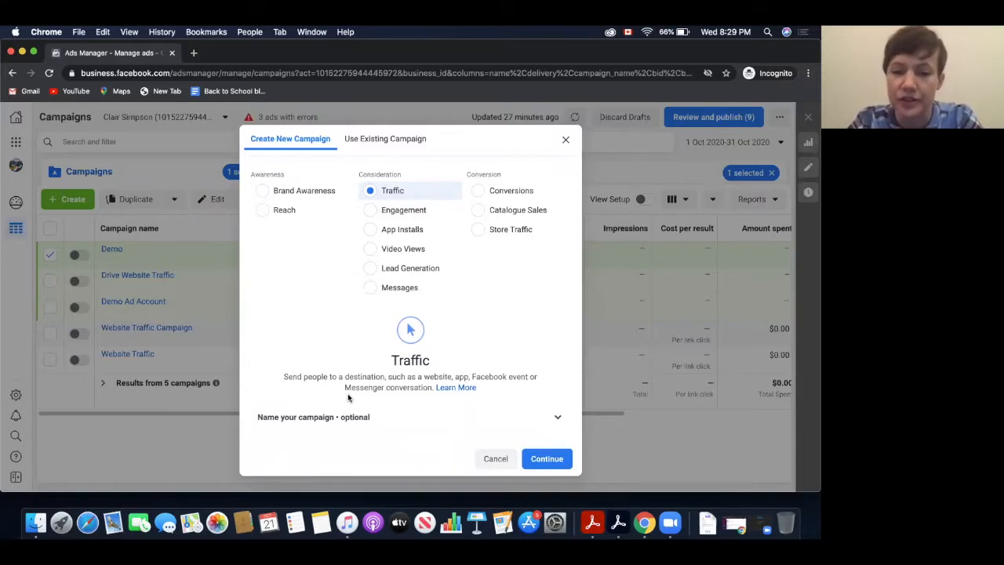
pyautogui.scroll(-1, 529, 290)
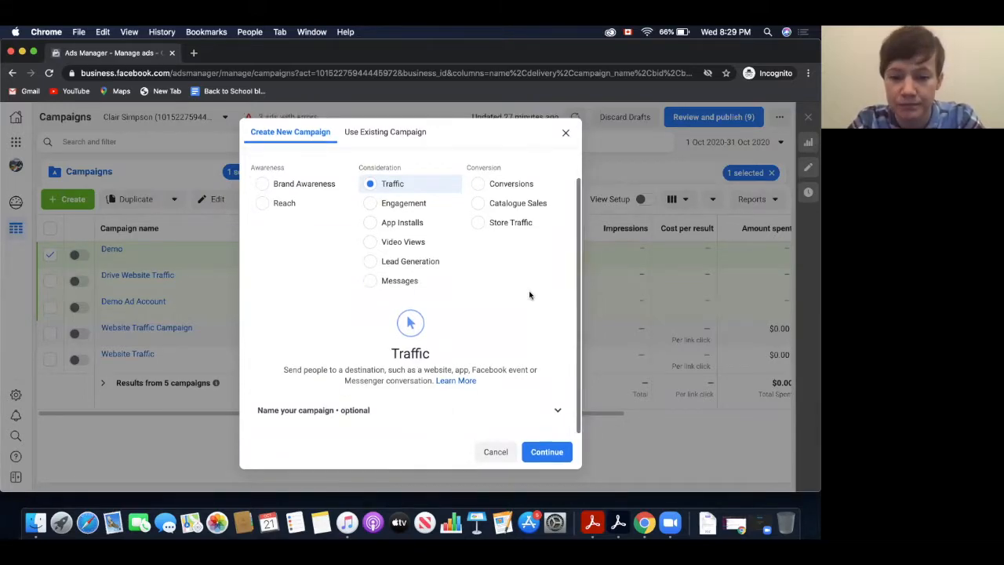
pyautogui.click(547, 453)
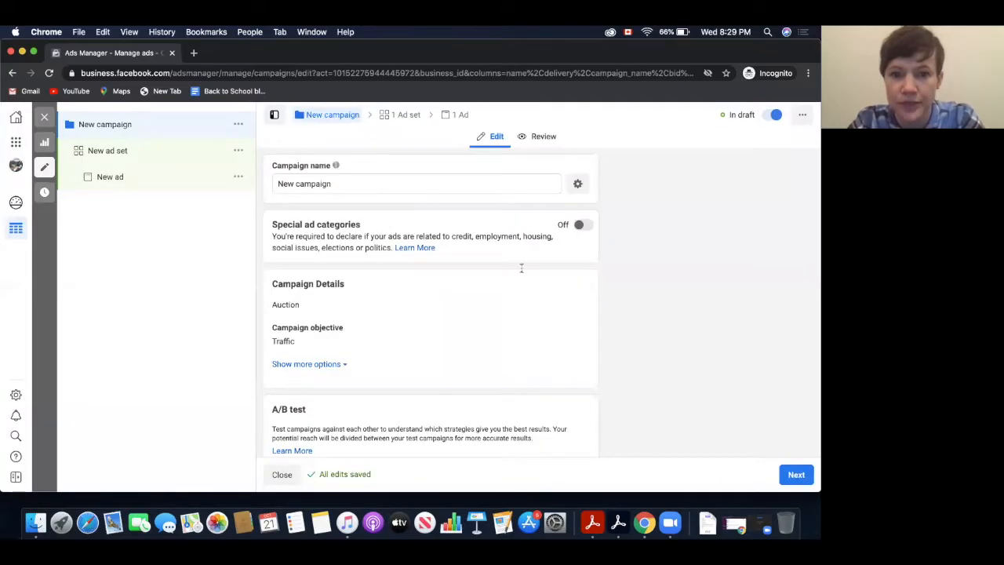
# - Rename the new campaign as "Website Traffic Campaign"
pyautogui.click(337, 182)
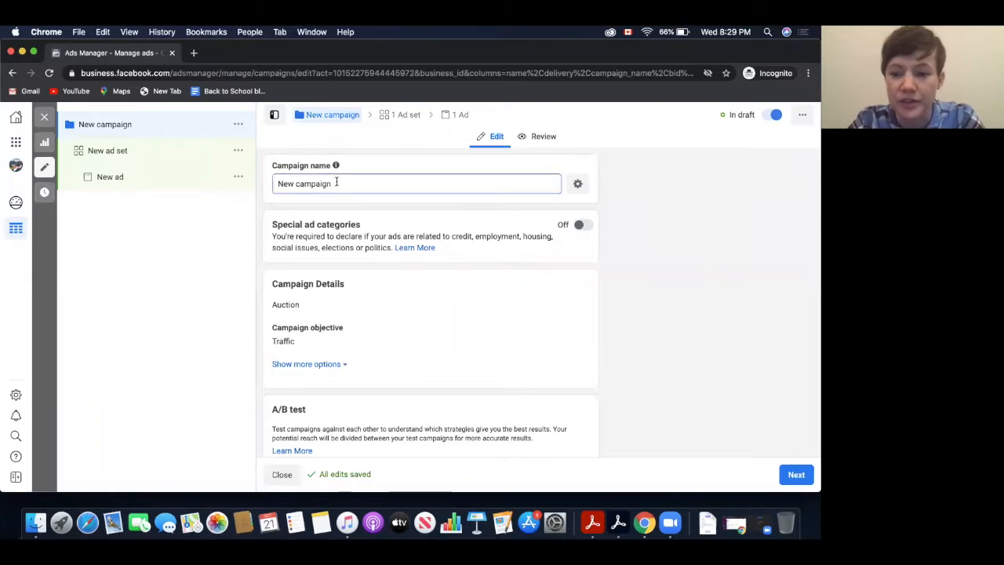
pyautogui.press('BackSpace')
pyautogui.press('BackSpace')
pyautogui.press('BackSpace')
pyautogui.press('BackSpace')
pyautogui.press('BackSpace')
pyautogui.press('BackSpace')
pyautogui.press('BackSpace')
pyautogui.press('BackSpace')
pyautogui.press('BackSpace')
pyautogui.press('BackSpace')
pyautogui.press('BackSpace')
pyautogui.press('BackSpace')
pyautogui.write('Website T')
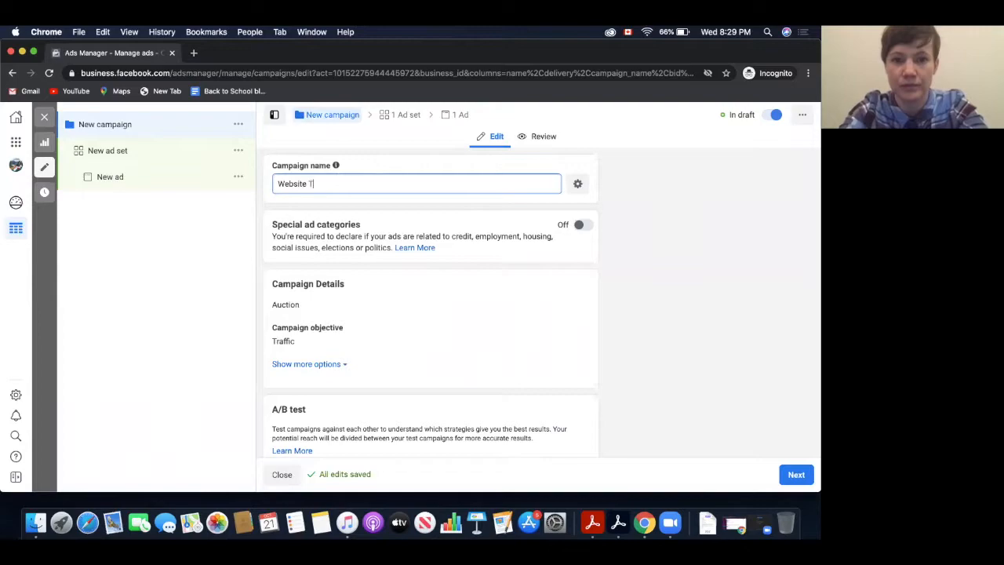
pyautogui.write('raffic Campaign')
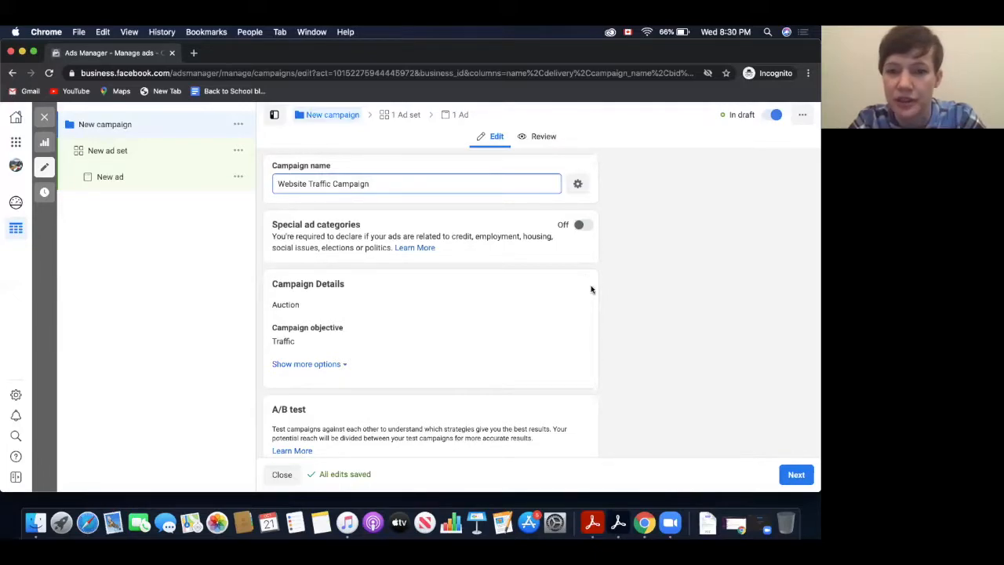
# - Show the additional campaign details options and add a campaign spending limit of $100
pyautogui.scroll(-1, 596, 297)
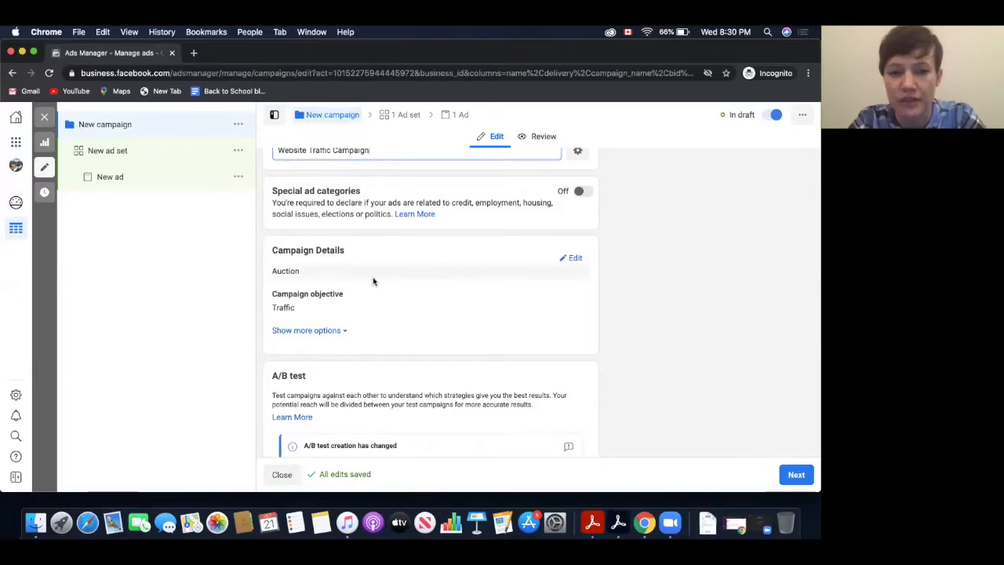
pyautogui.scroll(-1, 375, 284)
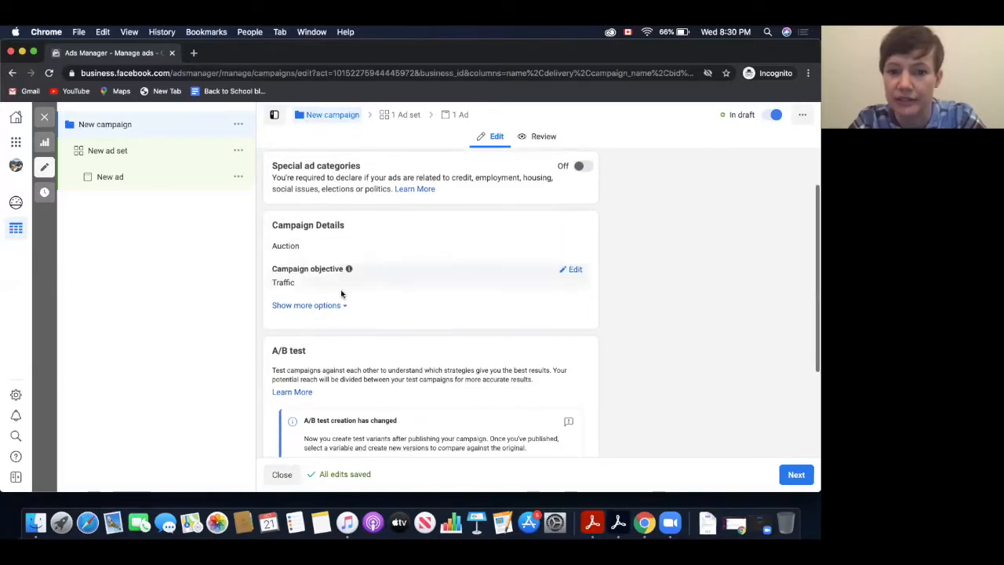
pyautogui.click(338, 305)
pyautogui.scroll(-2, 440, 328)
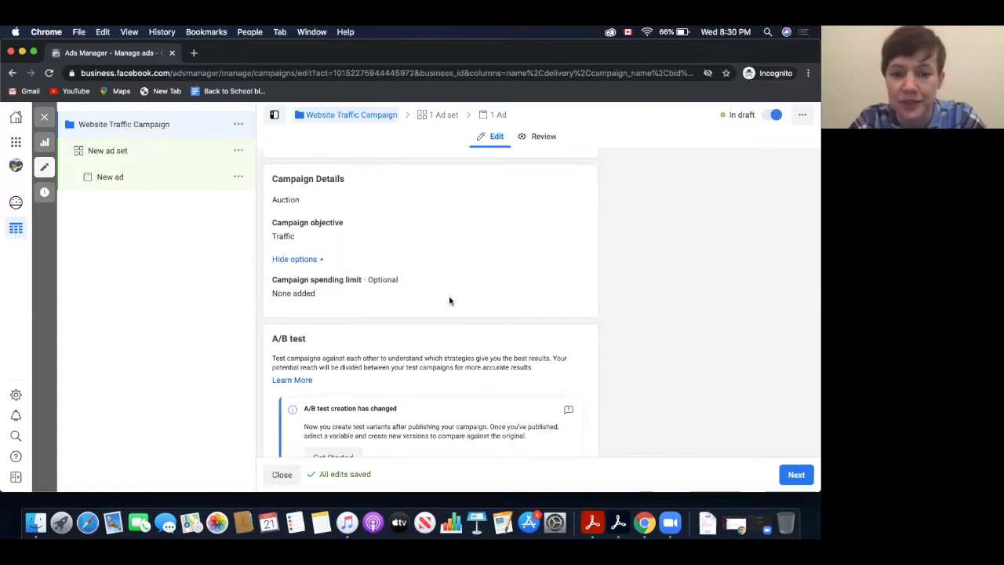
pyautogui.click(571, 281)
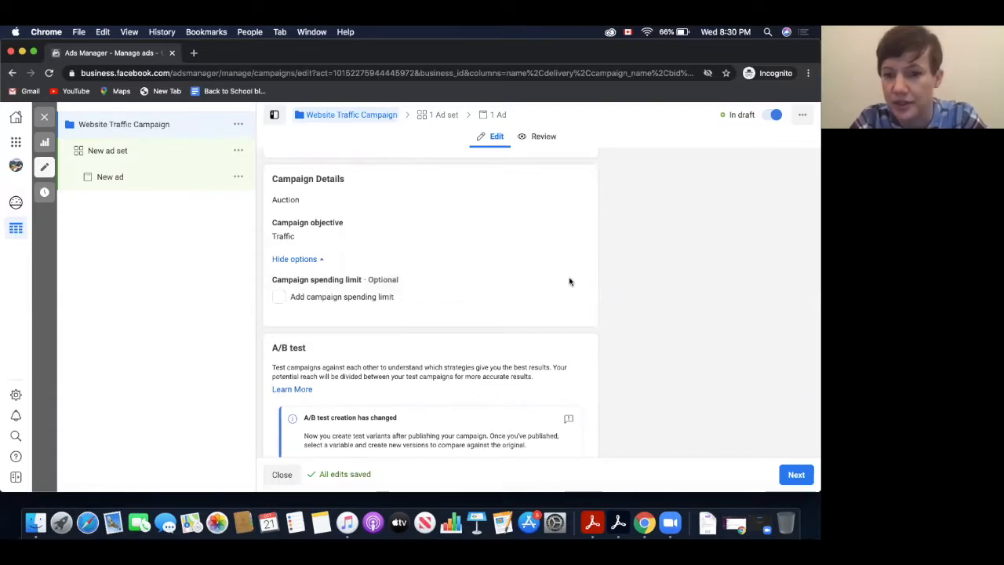
pyautogui.click(292, 300)
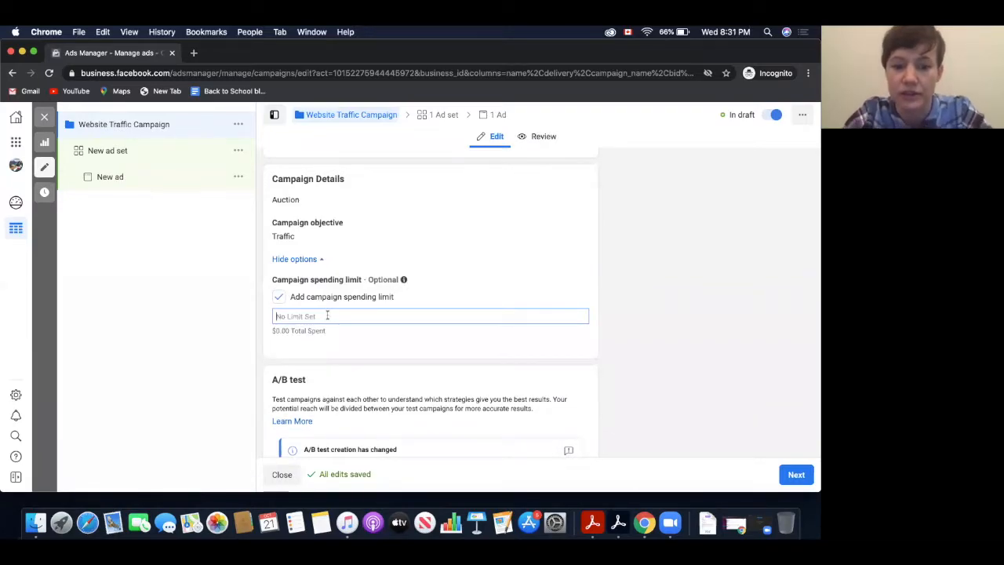
pyautogui.write('100')
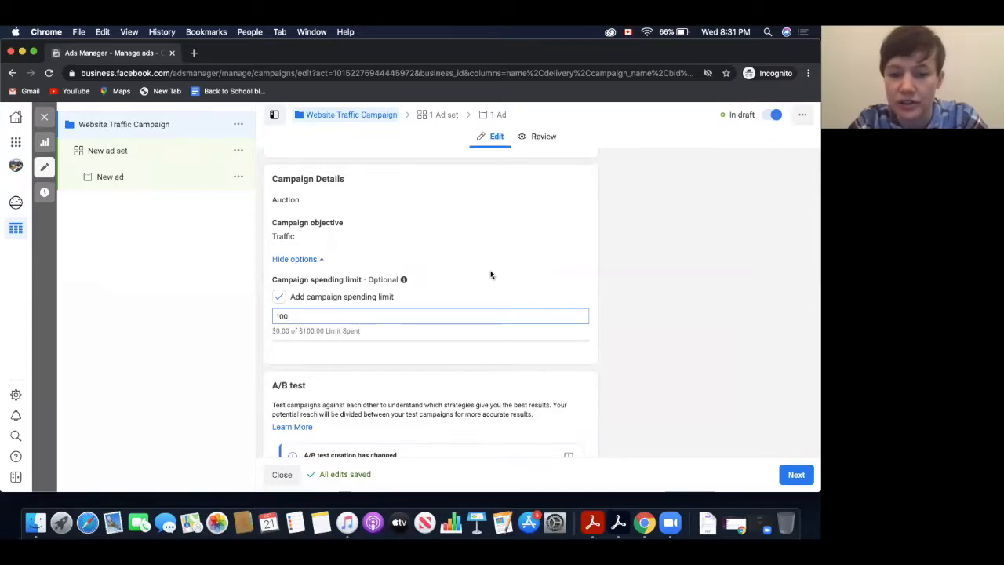
pyautogui.scroll(-1, 515, 280)
pyautogui.scroll(-1, 502, 279)
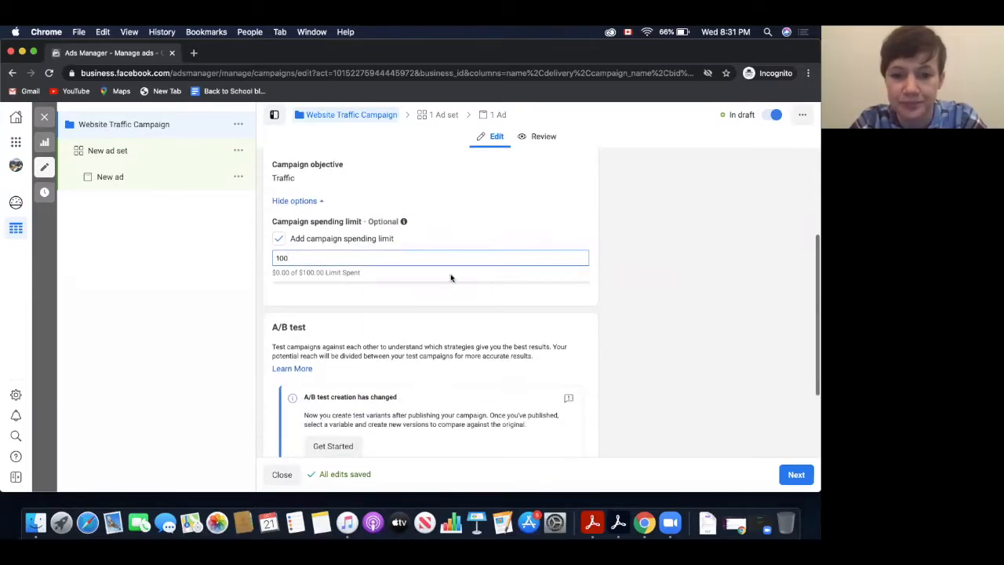
pyautogui.click(484, 309)
# - Look over the A/B test and campaign budget optimisation sections without changing them, and continue to the ad set settings
pyautogui.scroll(-1, 484, 311)
pyautogui.scroll(-3, 549, 327)
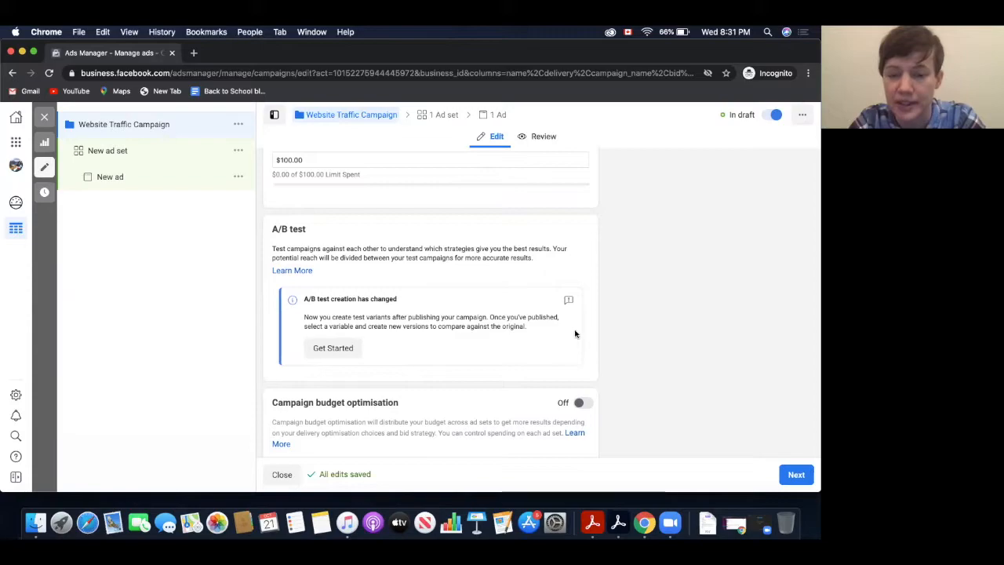
pyautogui.scroll(-2, 575, 334)
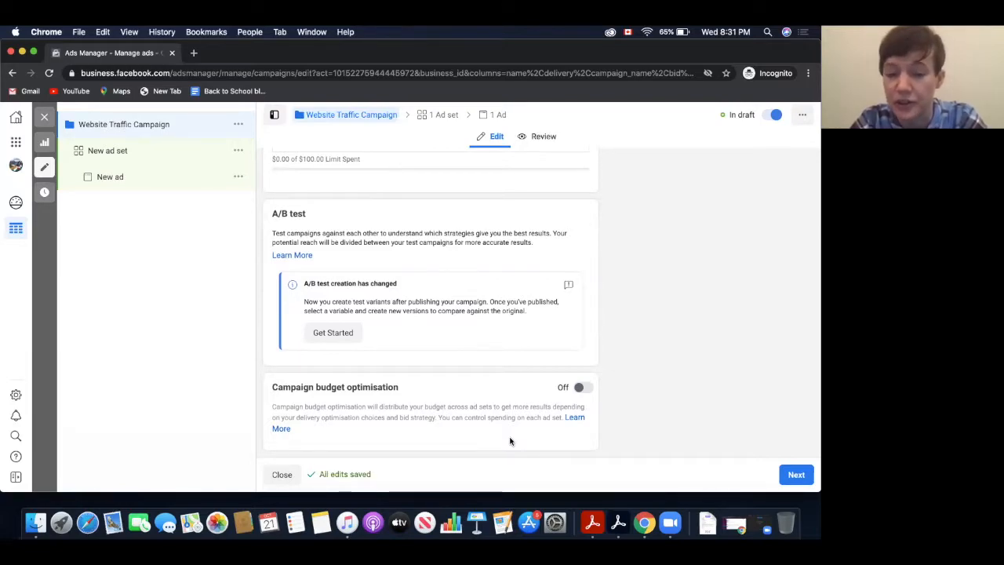
pyautogui.click(805, 480)
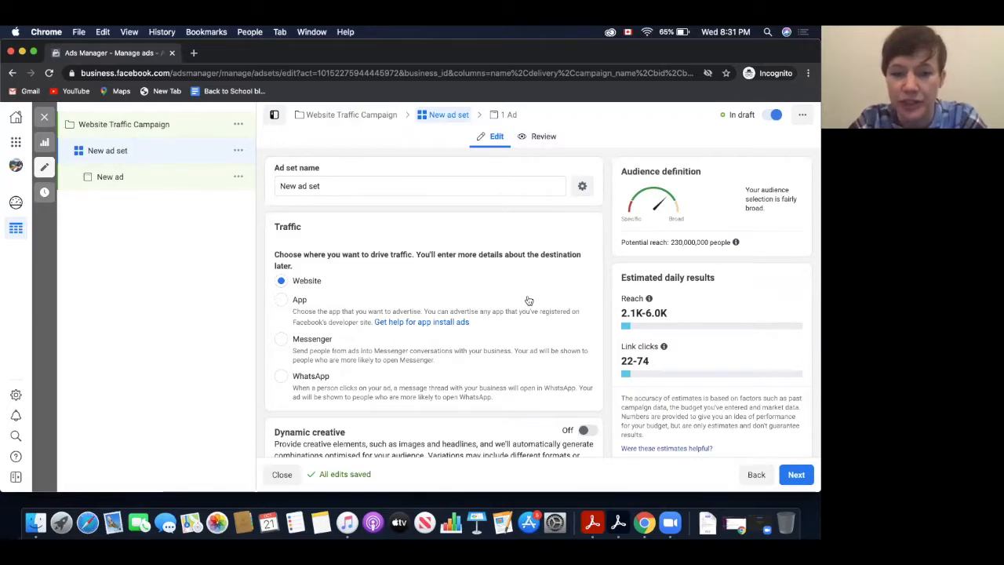
# - Rename the new ad set as "Oakland Set"
pyautogui.click(325, 186)
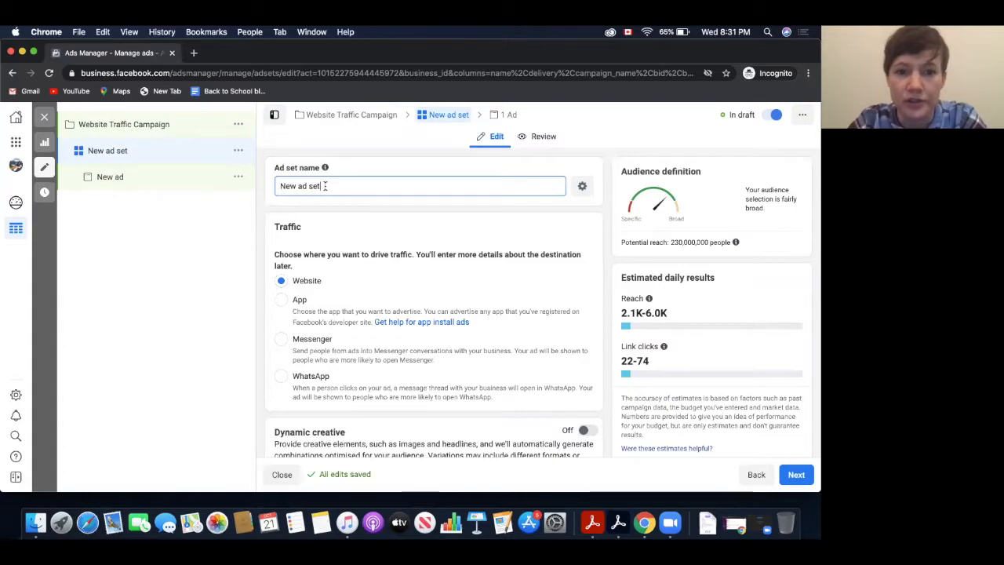
pyautogui.tripleClick(325, 186)
pyautogui.write('Oakland ')
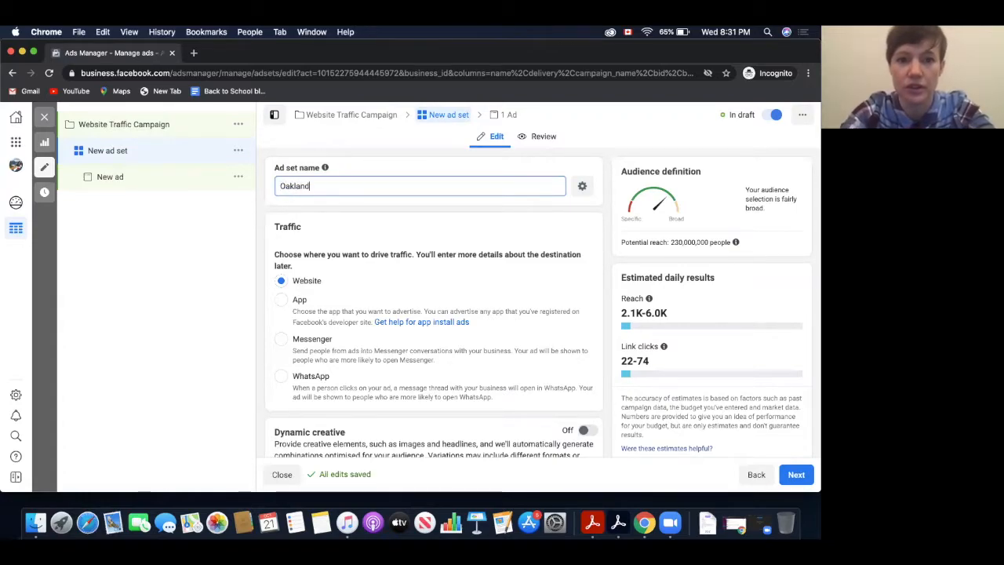
pyautogui.write('Set')
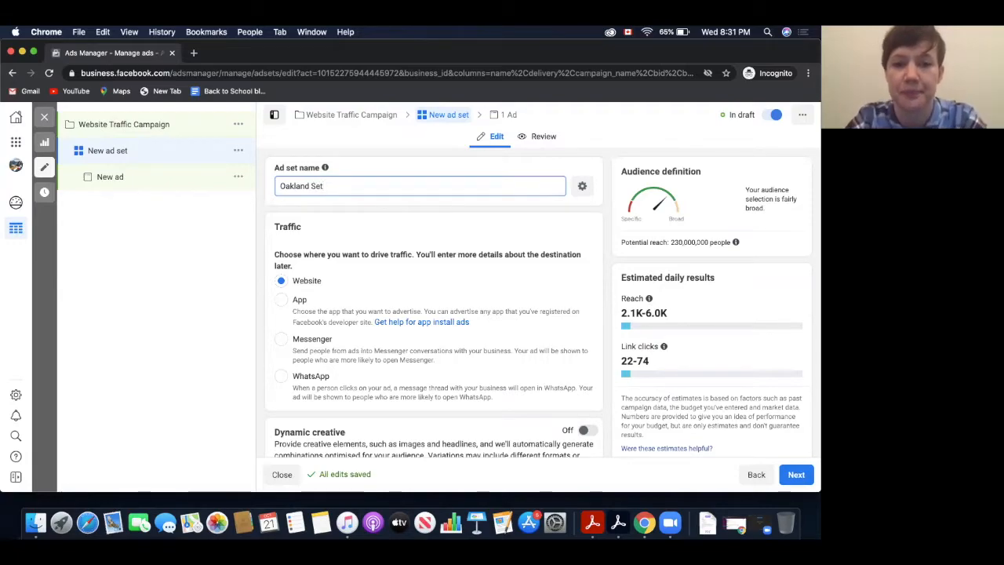
pyautogui.click(441, 211)
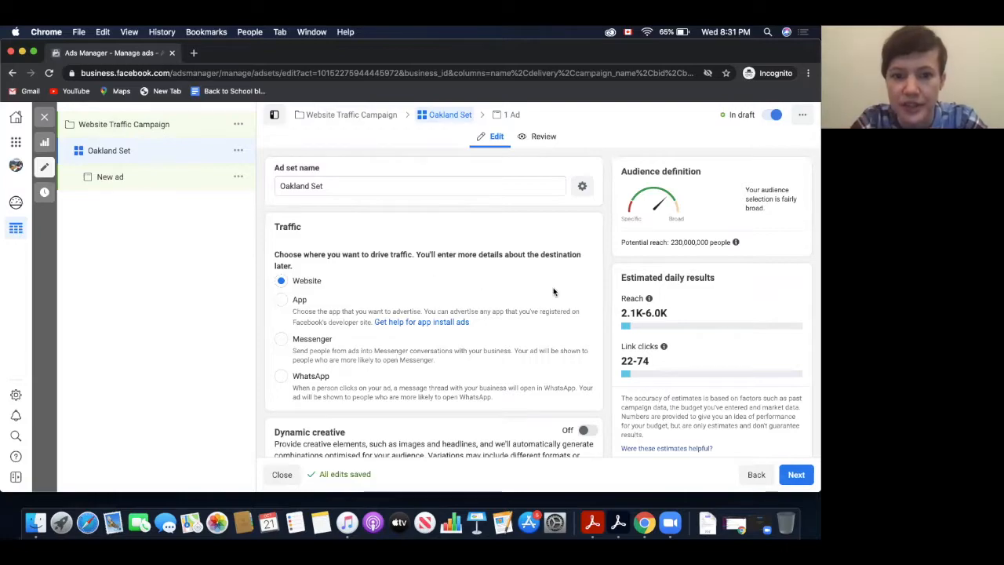
# - Set the daily budget of the Oakland Set ad set to $50.00
pyautogui.scroll(-3, 553, 292)
pyautogui.scroll(-2, 553, 292)
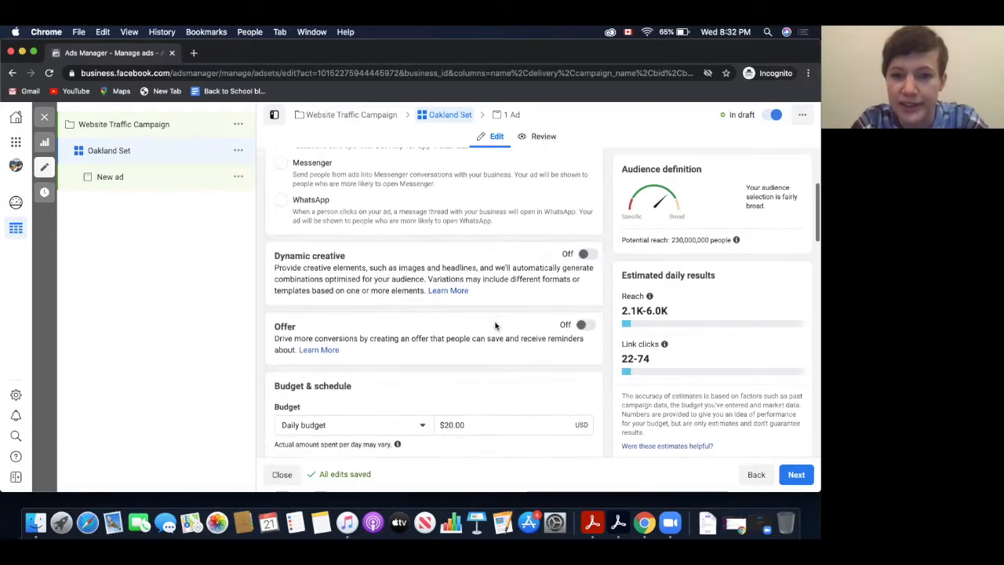
pyautogui.scroll(-1, 495, 324)
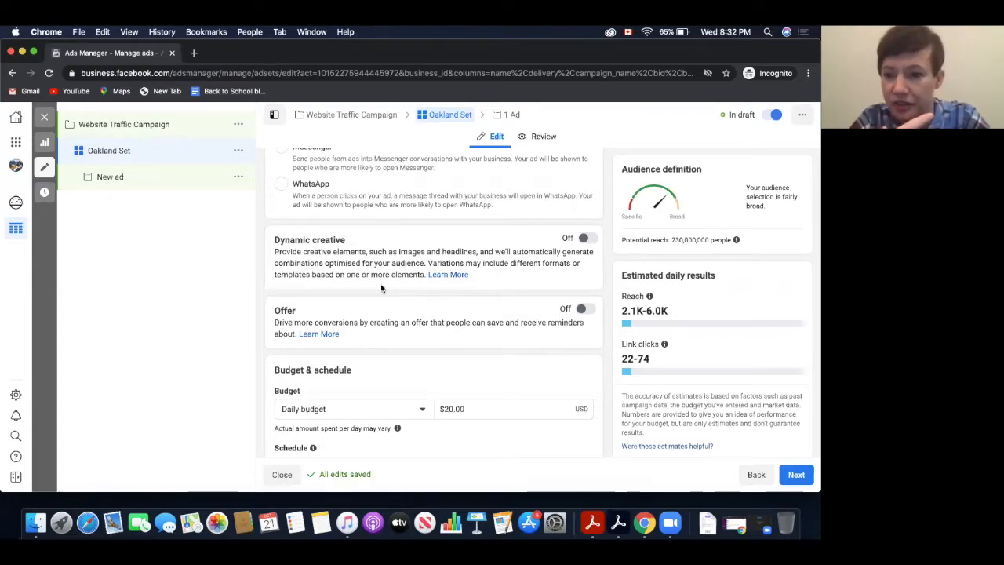
pyautogui.scroll(-1, 417, 289)
pyautogui.scroll(-1, 420, 316)
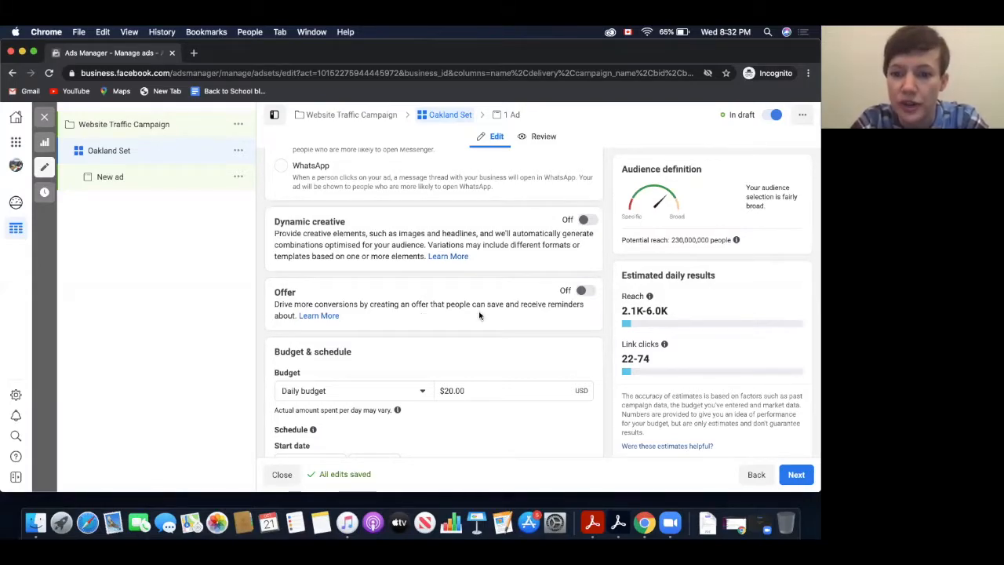
pyautogui.scroll(-3, 525, 295)
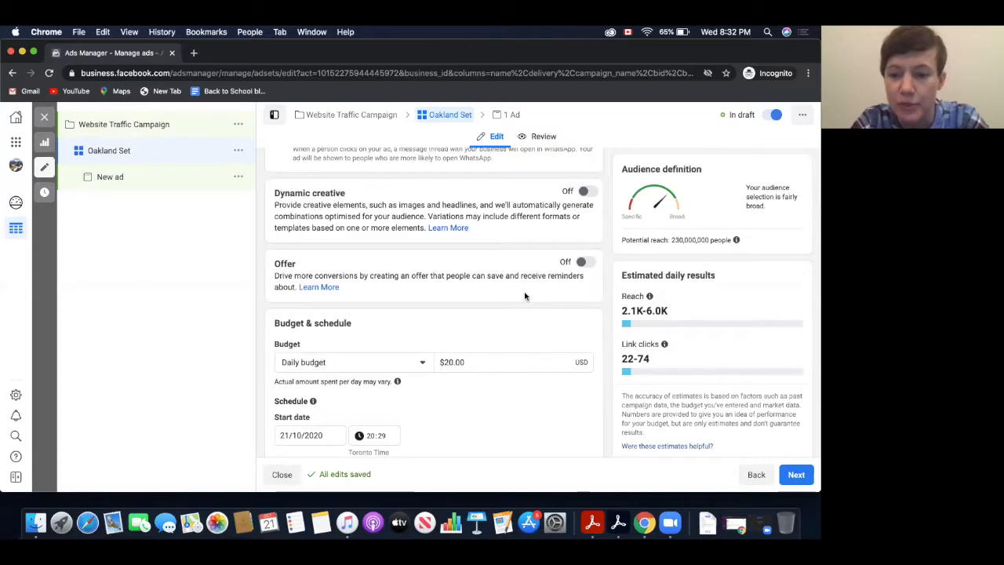
pyautogui.scroll(-5, 525, 295)
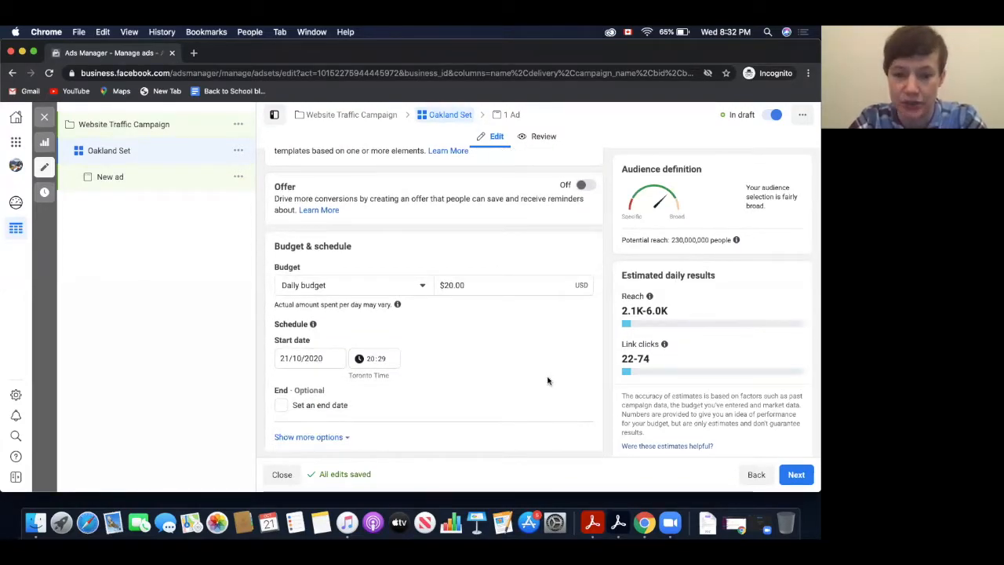
pyautogui.scroll(-2, 548, 381)
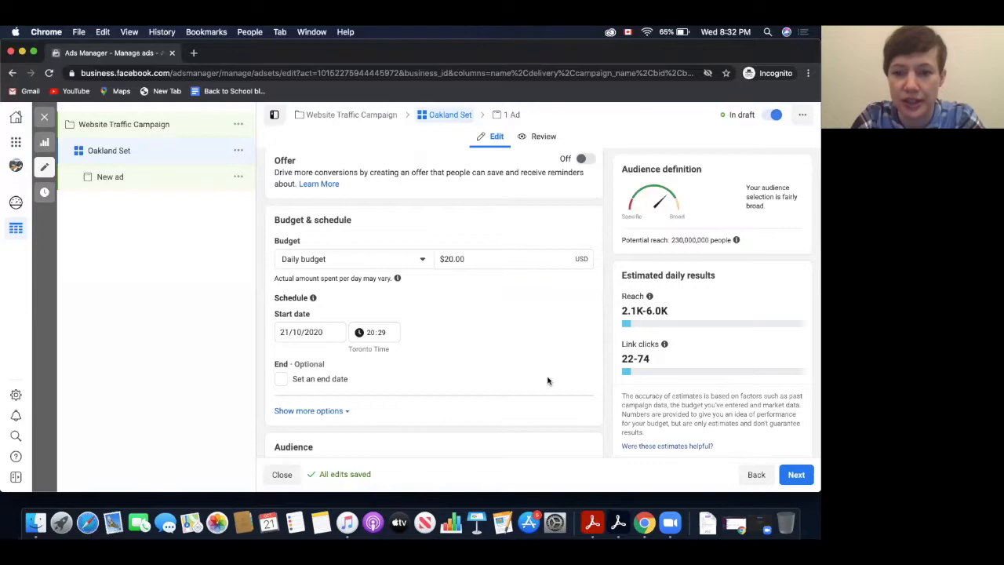
pyautogui.click(459, 259)
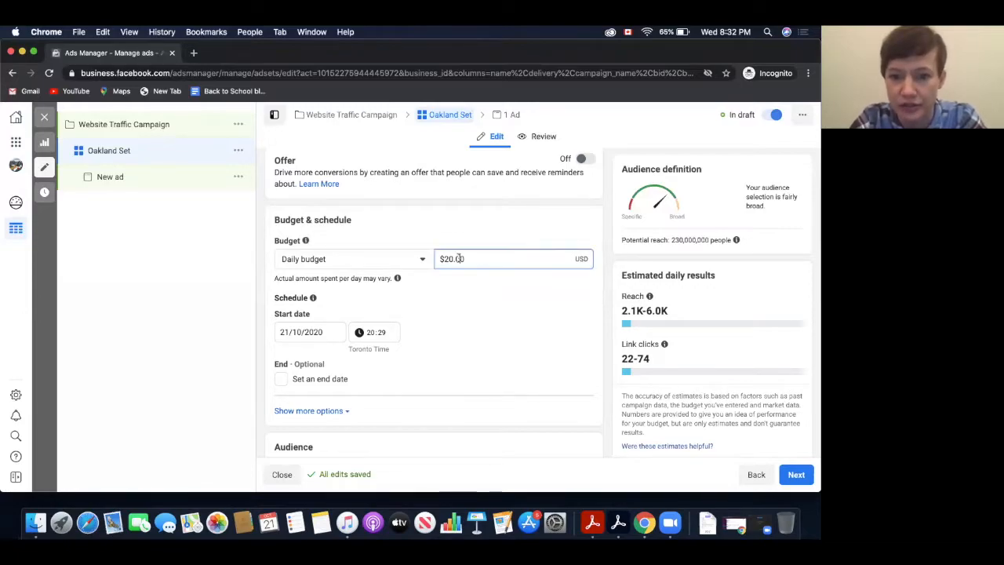
pyautogui.press('BackSpace')
pyautogui.write('5')
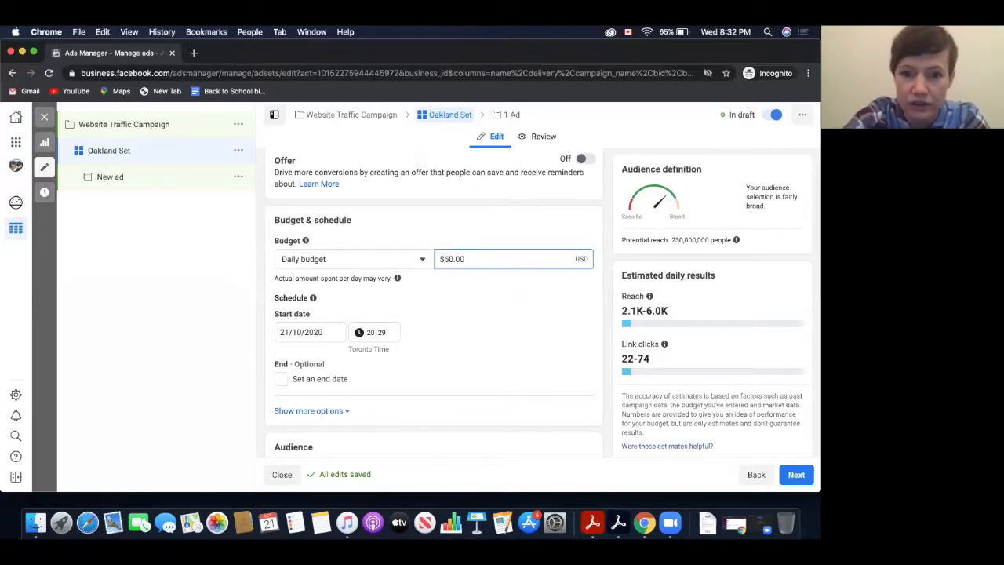
pyautogui.click(492, 298)
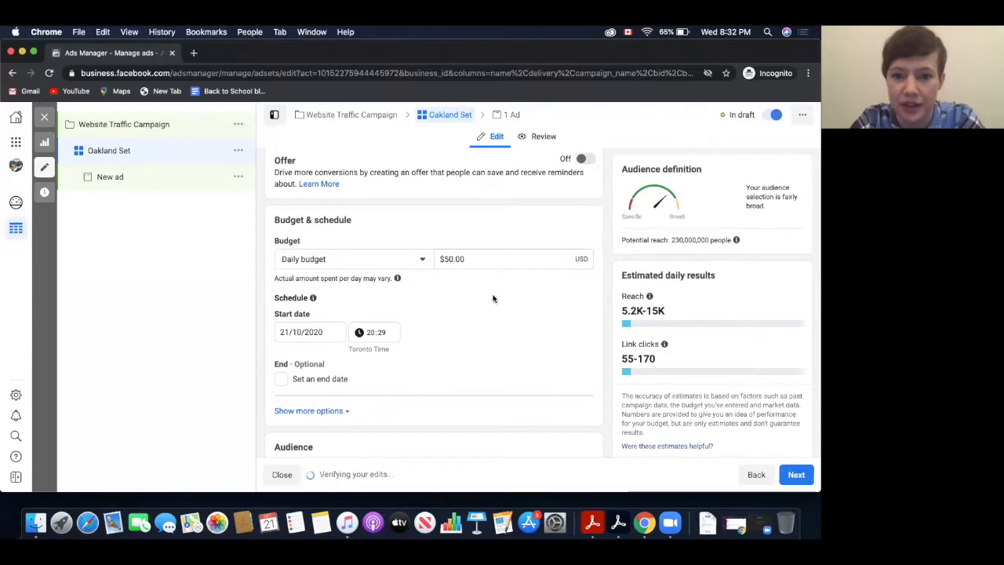
# - Set the ad set's start date to 23/10/2020
pyautogui.click(291, 330)
pyautogui.click(379, 434)
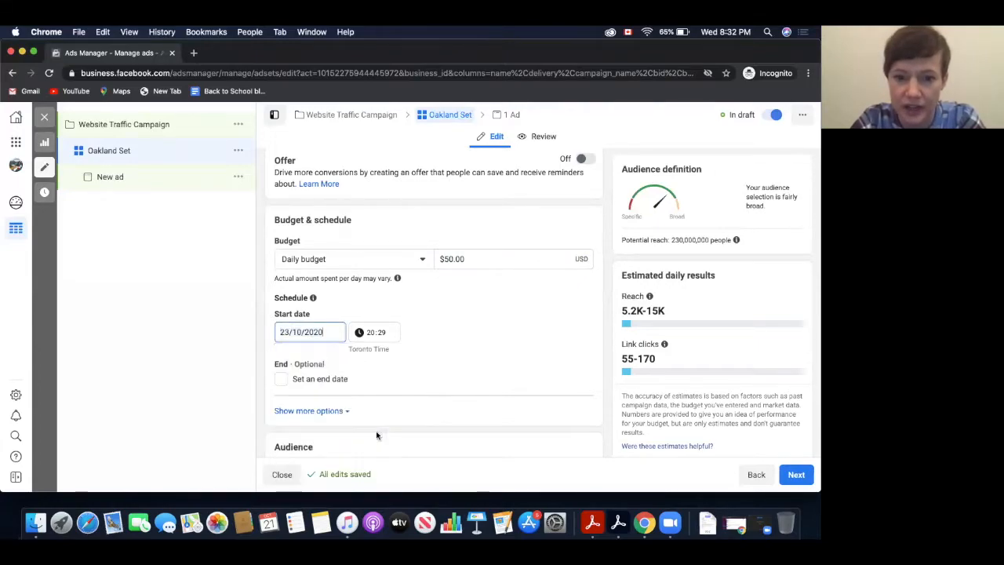
# - Set the ad set's schedule to start on 21/10/2020 at 20:30
pyautogui.click(379, 332)
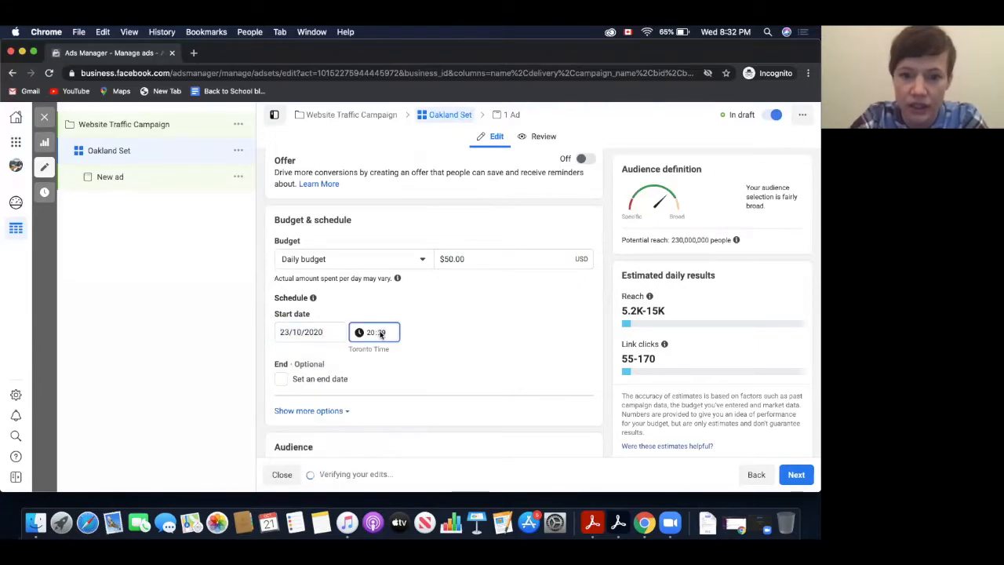
pyautogui.write('30')
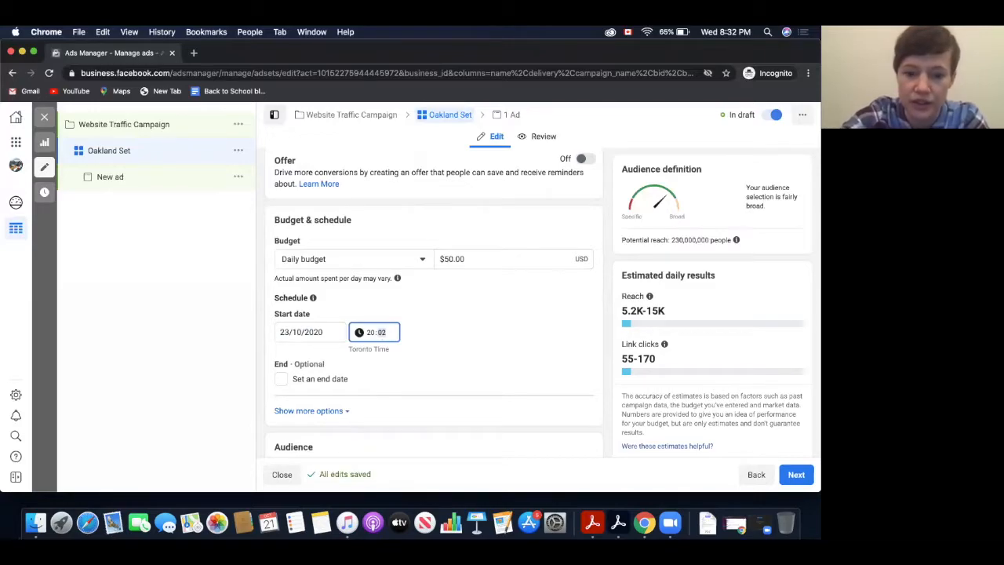
pyautogui.click(370, 332)
pyautogui.write('2')
pyautogui.click(572, 315)
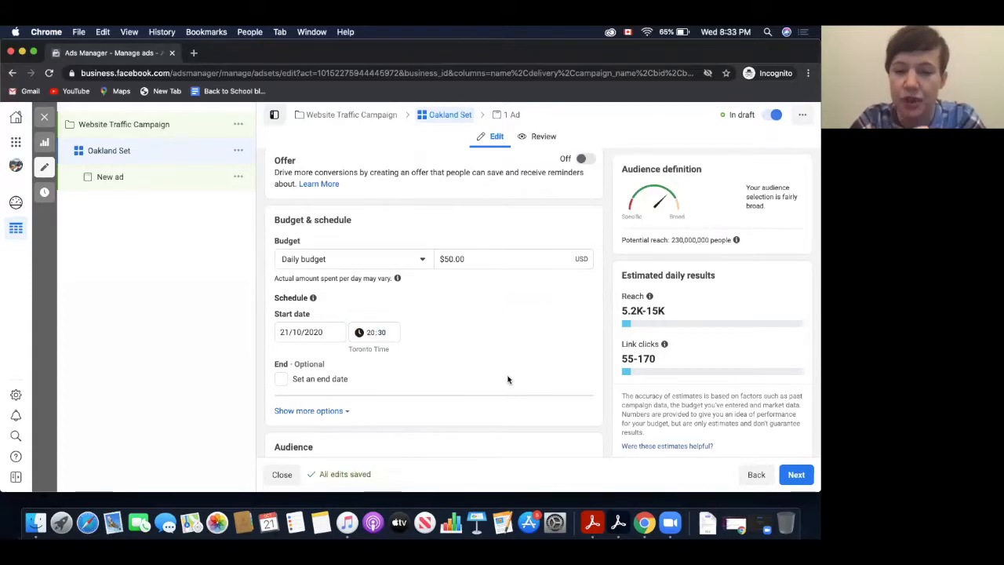
# - Give the Oakland Set ad set an end date of 25/10/2020 at 20:30
pyautogui.click(311, 365)
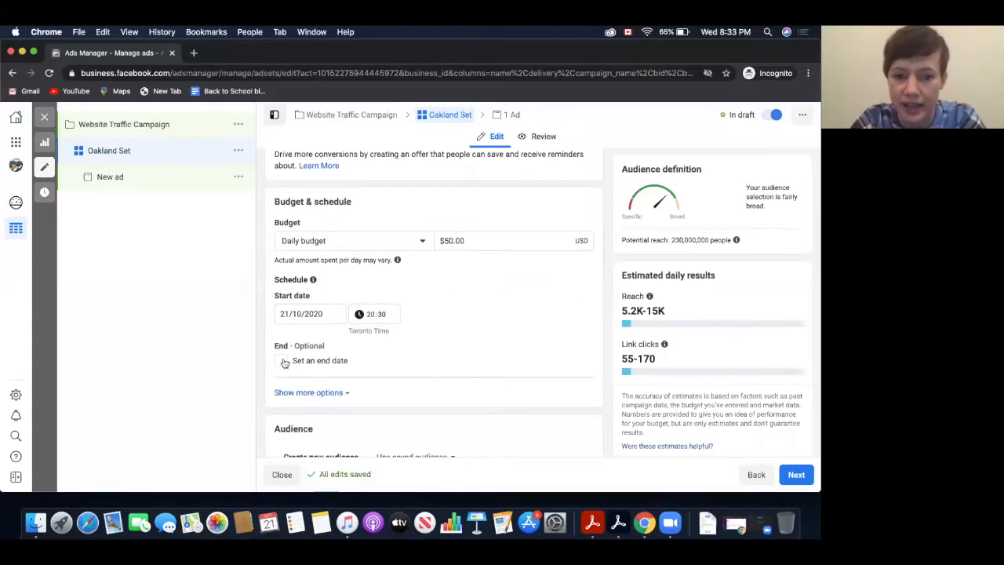
pyautogui.scroll(-1, 317, 353)
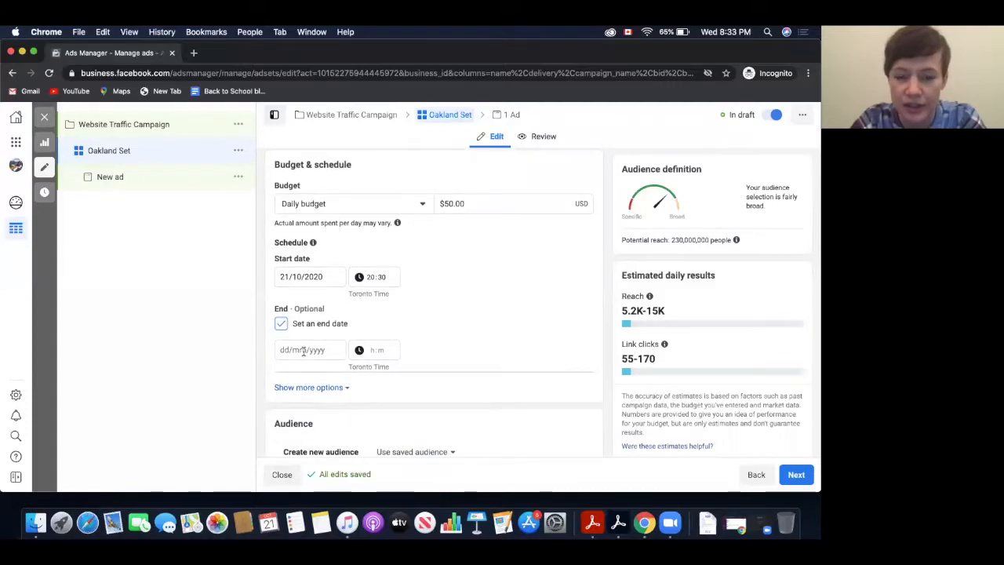
pyautogui.click(317, 352)
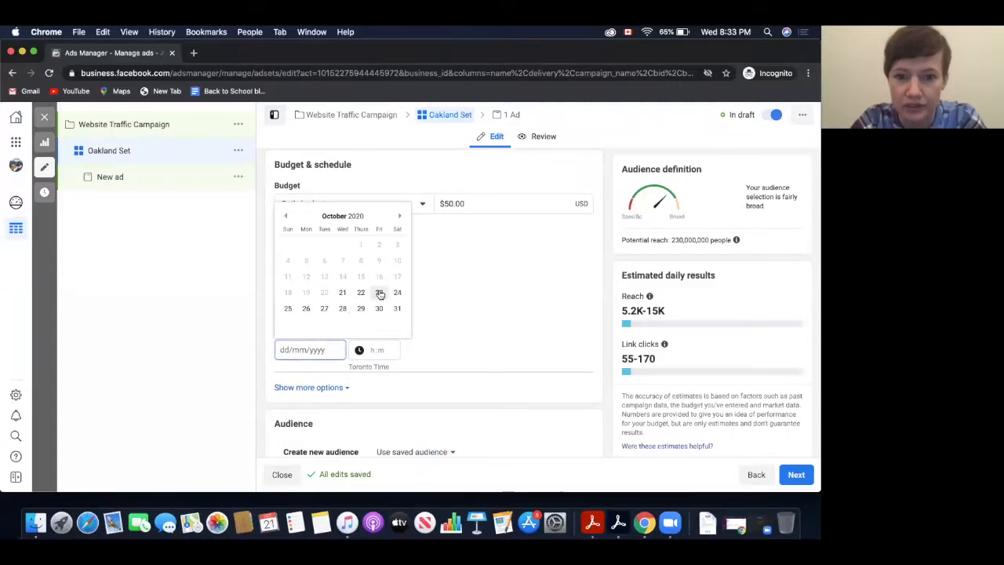
pyautogui.click(287, 309)
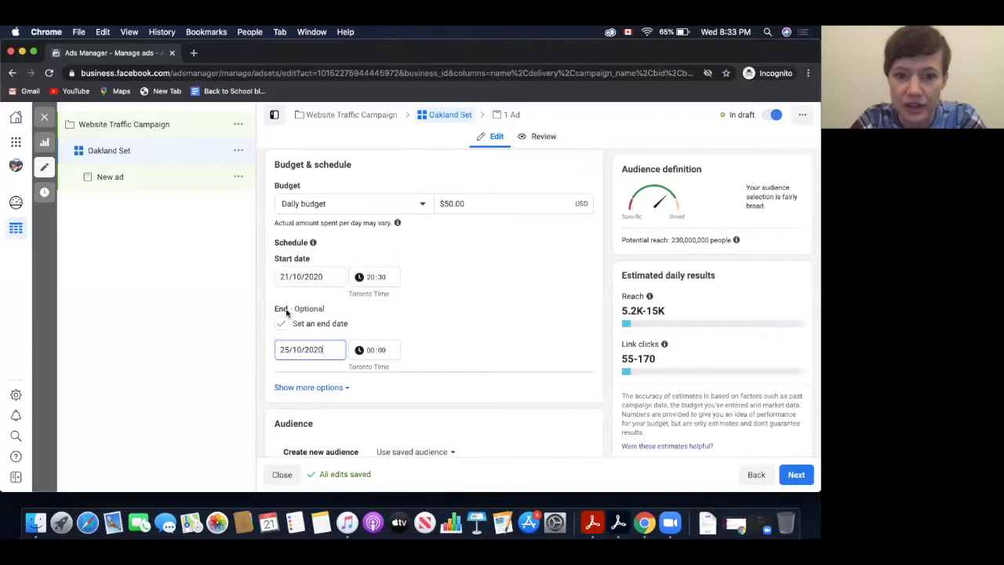
pyautogui.click(368, 349)
pyautogui.write('2')
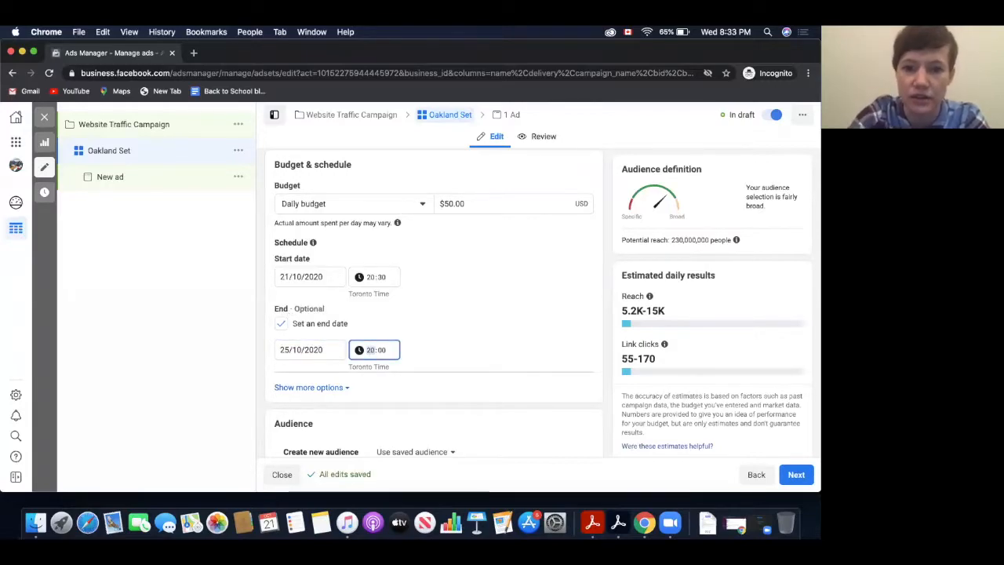
pyautogui.write('0:')
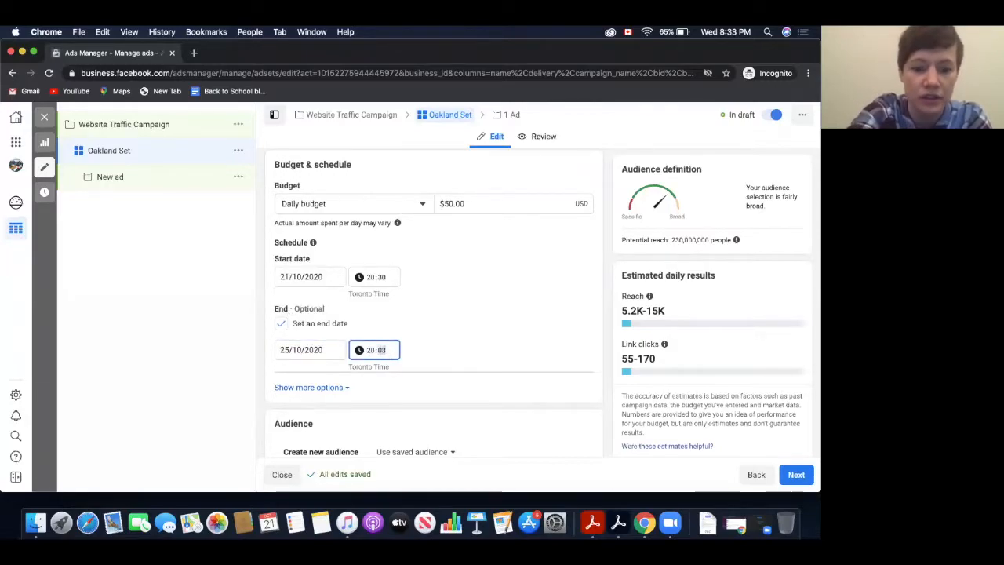
pyautogui.write('30')
pyautogui.click(491, 382)
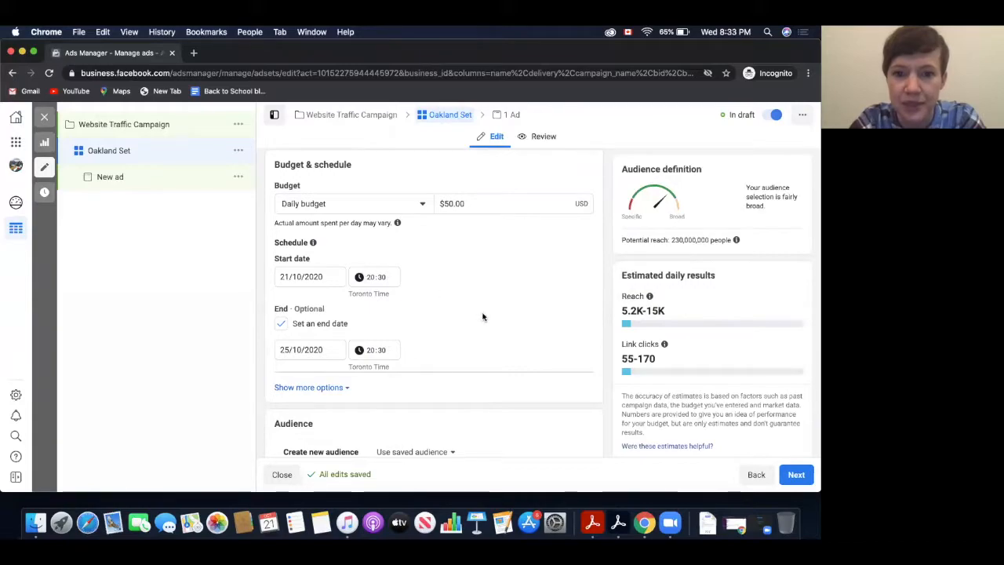
# - Switch the ad set from a daily budget to a lifetime budget of $50.00
pyautogui.scroll(1, 483, 317)
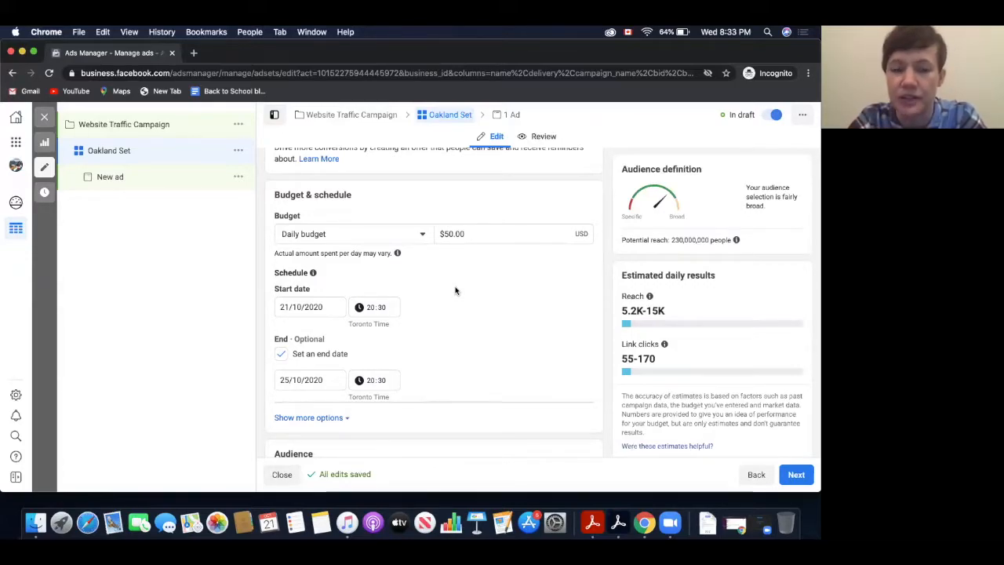
pyautogui.click(425, 234)
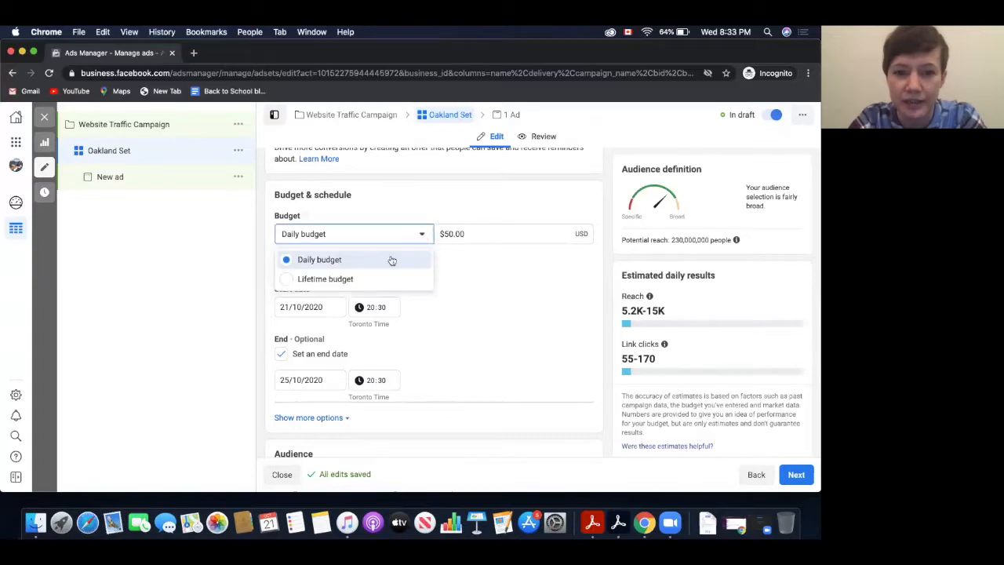
pyautogui.click(368, 280)
pyautogui.click(447, 233)
pyautogui.press('BackSpace')
pyautogui.click(516, 300)
# - Enable running ads on a schedule and select Monday from 6 pm to midnight as the scheduled hours
pyautogui.scroll(-1, 516, 298)
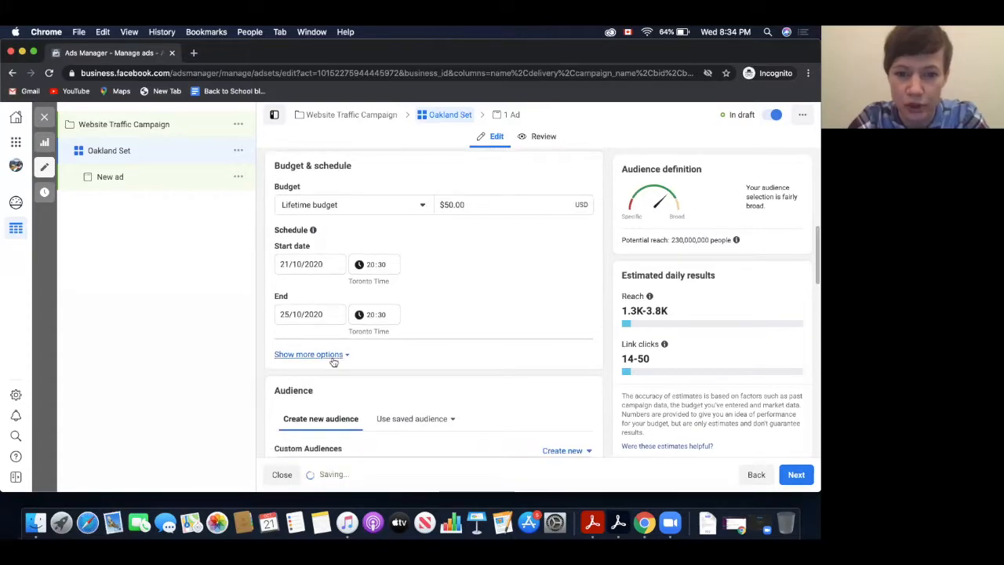
pyautogui.click(334, 355)
pyautogui.scroll(-2, 497, 311)
pyautogui.click(579, 314)
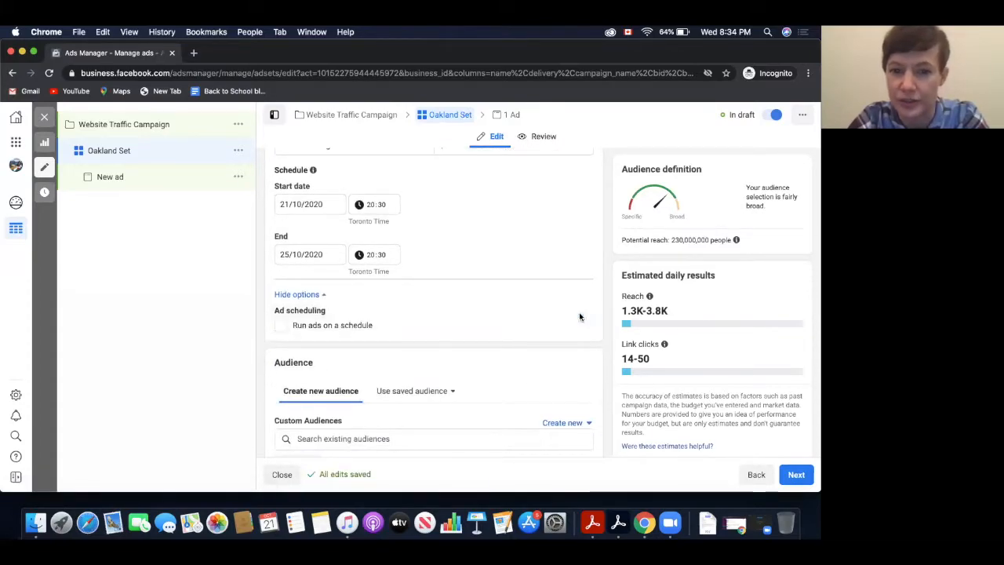
pyautogui.click(282, 325)
pyautogui.scroll(-4, 287, 327)
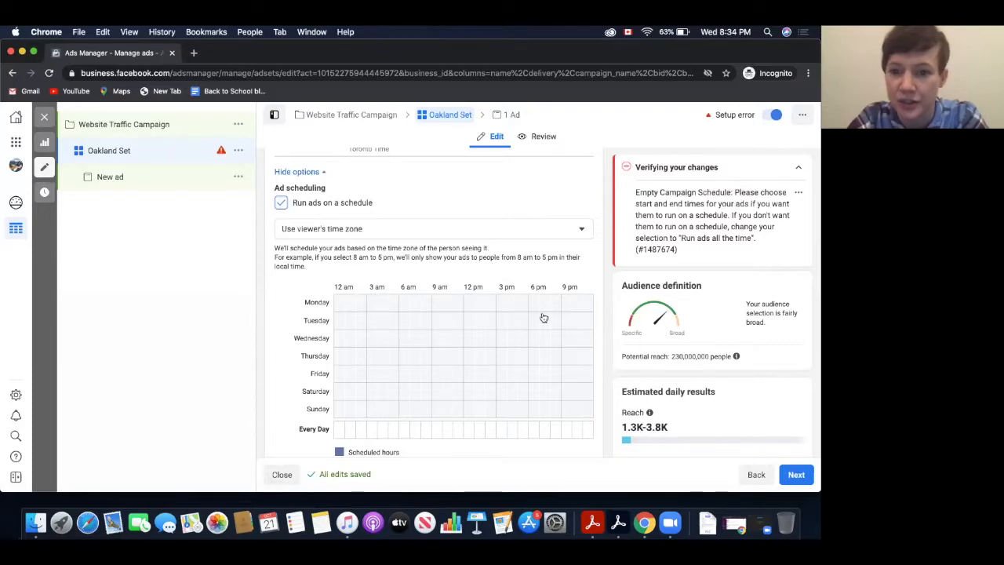
pyautogui.moveTo(536, 303); pyautogui.dragTo(589, 308)
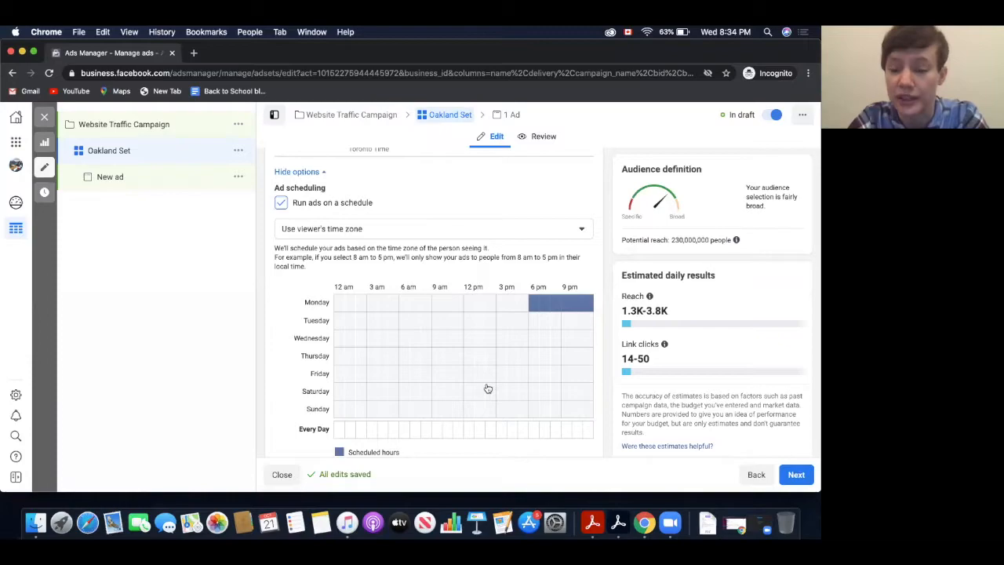
# - Review the ad set's audience options, from custom audiences and locations through age, gender and detailed targeting
pyautogui.scroll(-1, 487, 388)
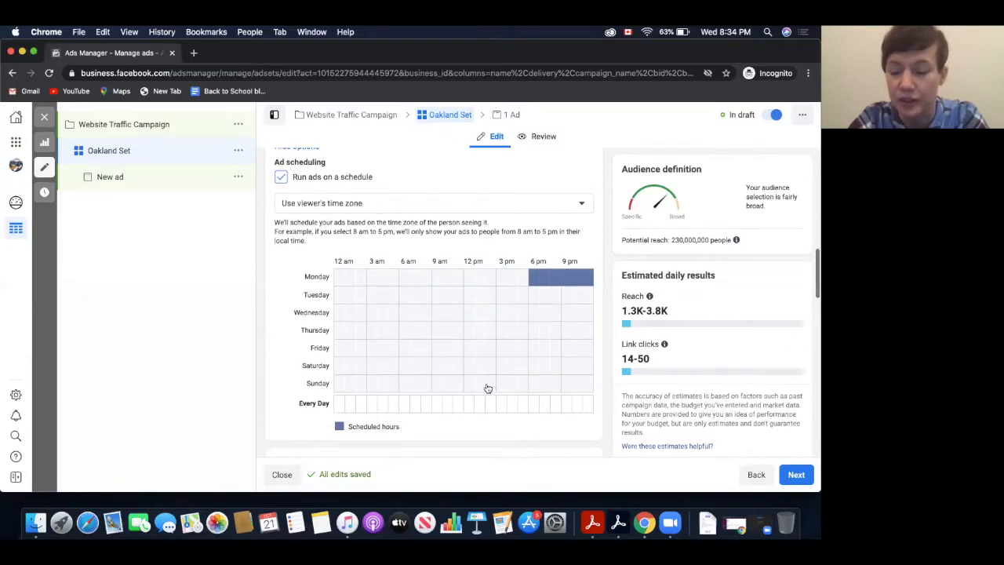
pyautogui.scroll(-2, 511, 372)
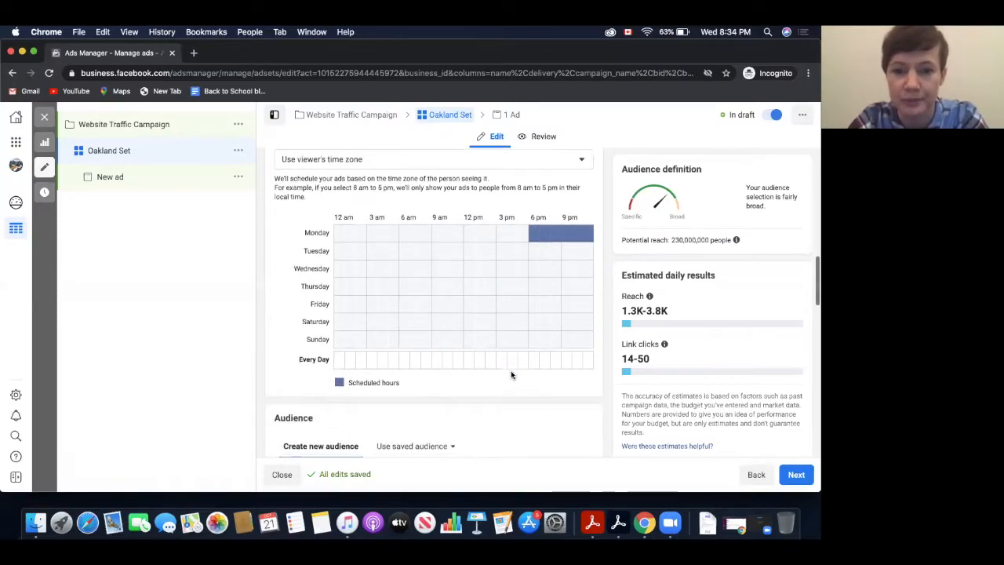
pyautogui.scroll(-10, 403, 238)
pyautogui.scroll(2, 403, 237)
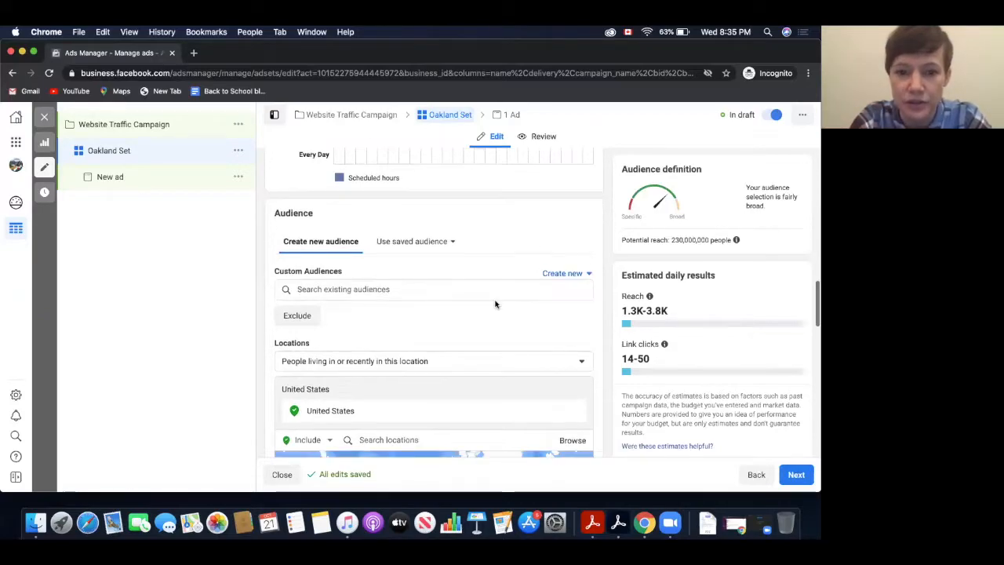
pyautogui.scroll(-2, 496, 303)
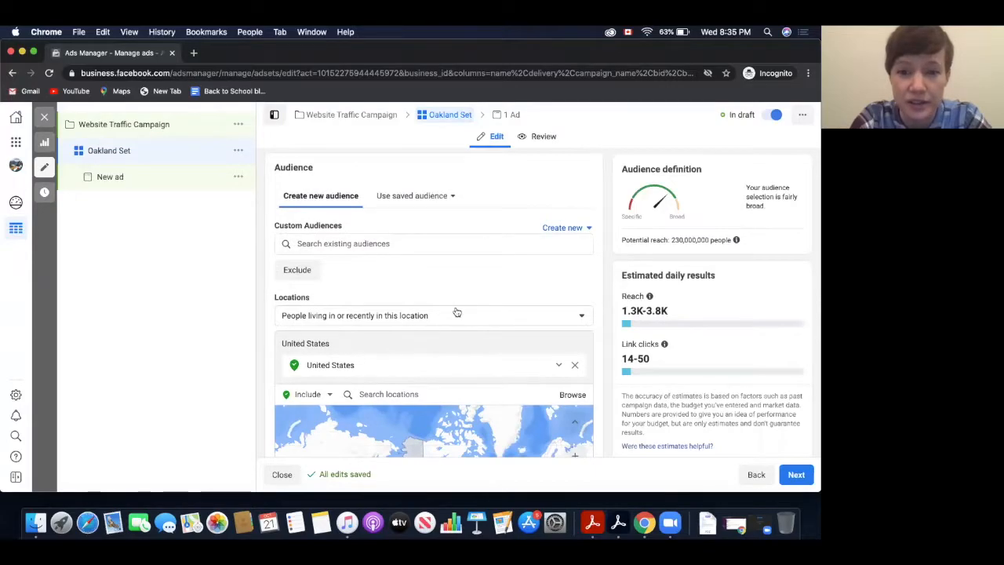
pyautogui.scroll(-2, 458, 313)
pyautogui.scroll(-2, 457, 312)
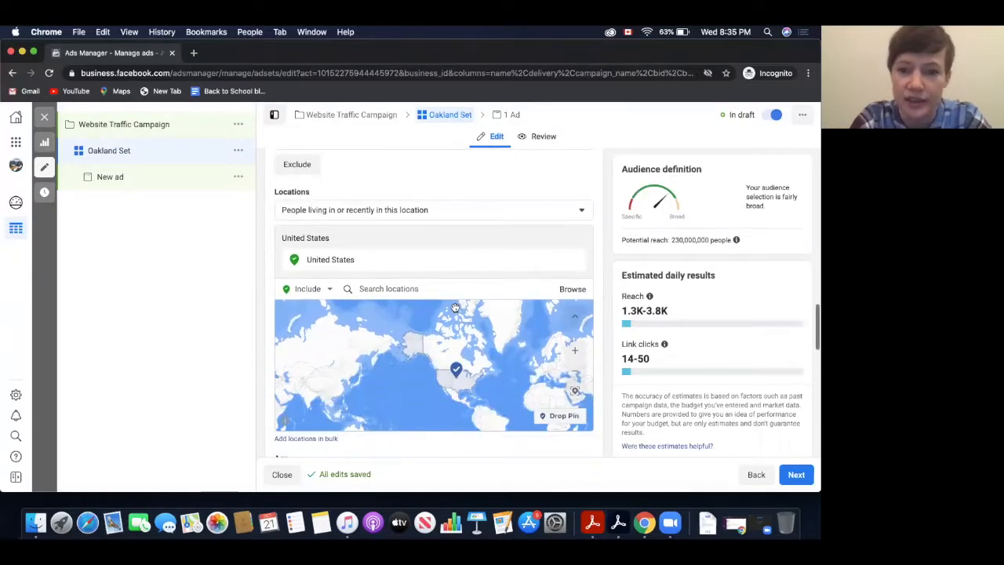
pyautogui.scroll(-5, 497, 260)
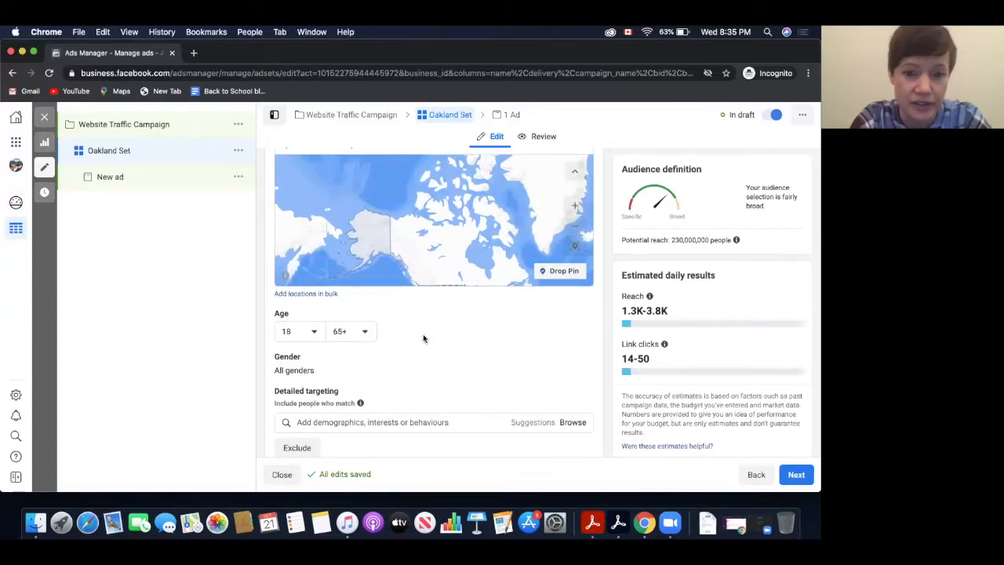
pyautogui.scroll(-2, 424, 339)
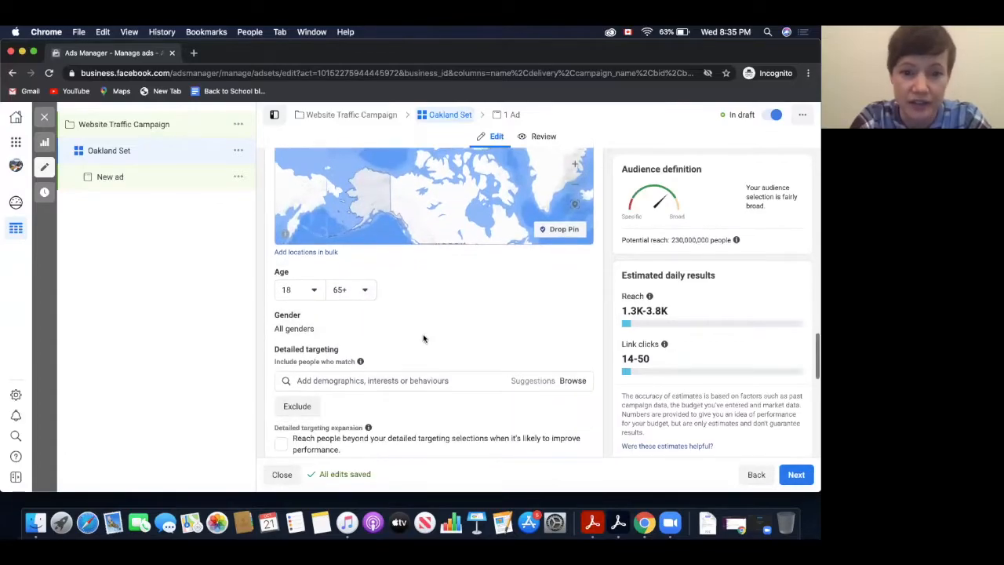
# - Restrict the audience's gender to Women and check the explanation of the estimated daily results
pyautogui.click(573, 303)
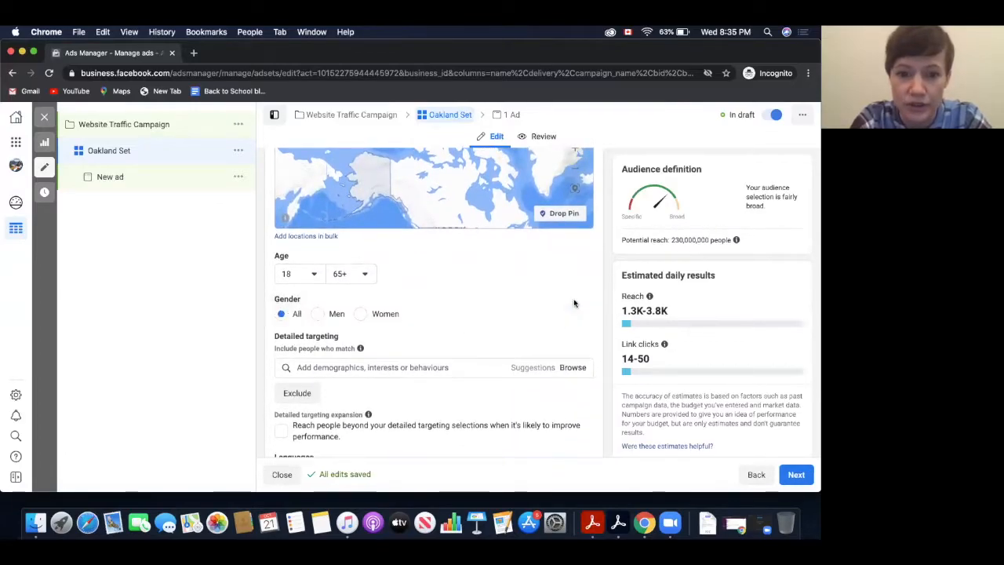
pyautogui.click(361, 315)
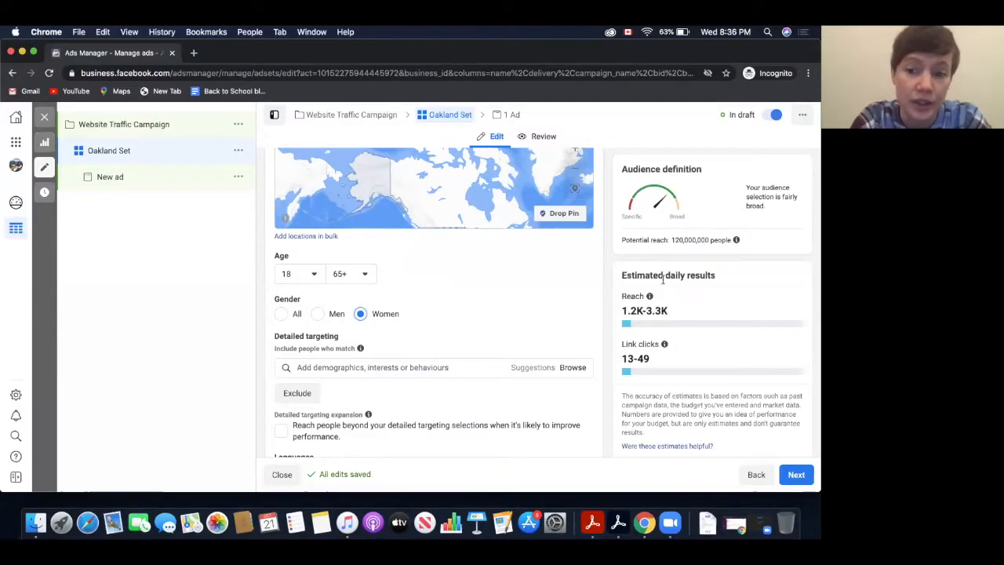
pyautogui.moveTo(649, 296)
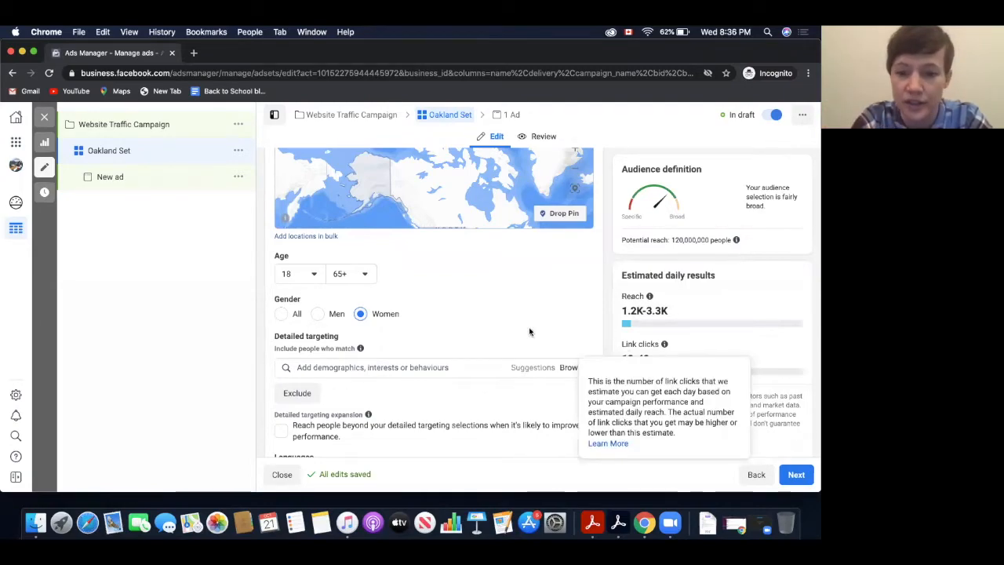
# - Add Spanish as the language for the ad set's audience
pyautogui.scroll(-1, 505, 325)
pyautogui.scroll(-1, 505, 325)
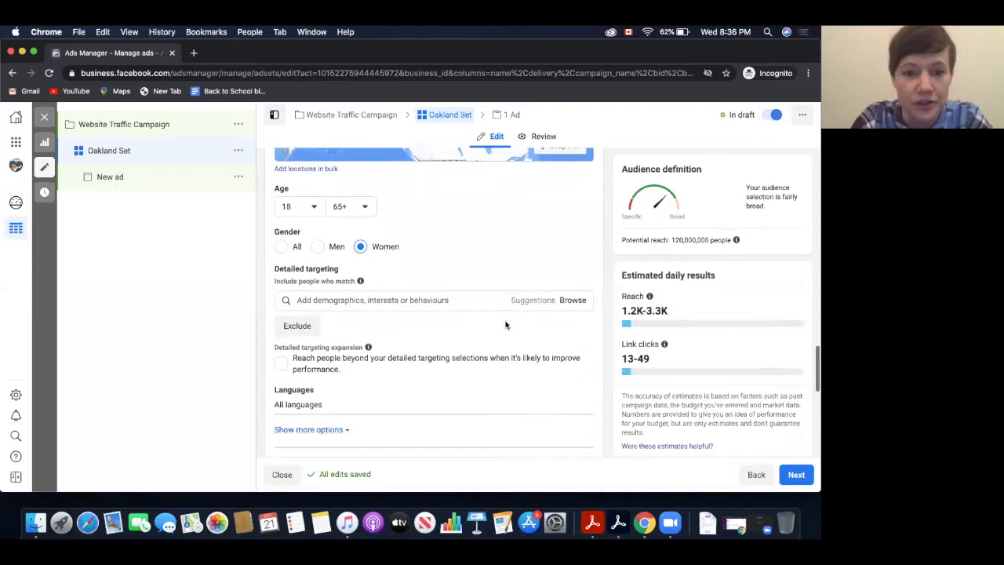
pyautogui.scroll(-1, 505, 324)
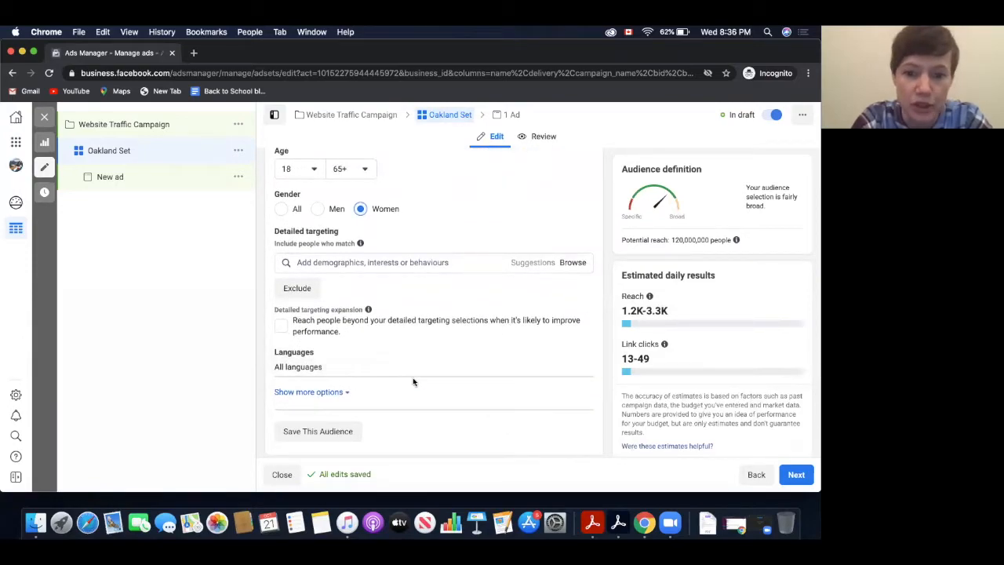
pyautogui.click(578, 356)
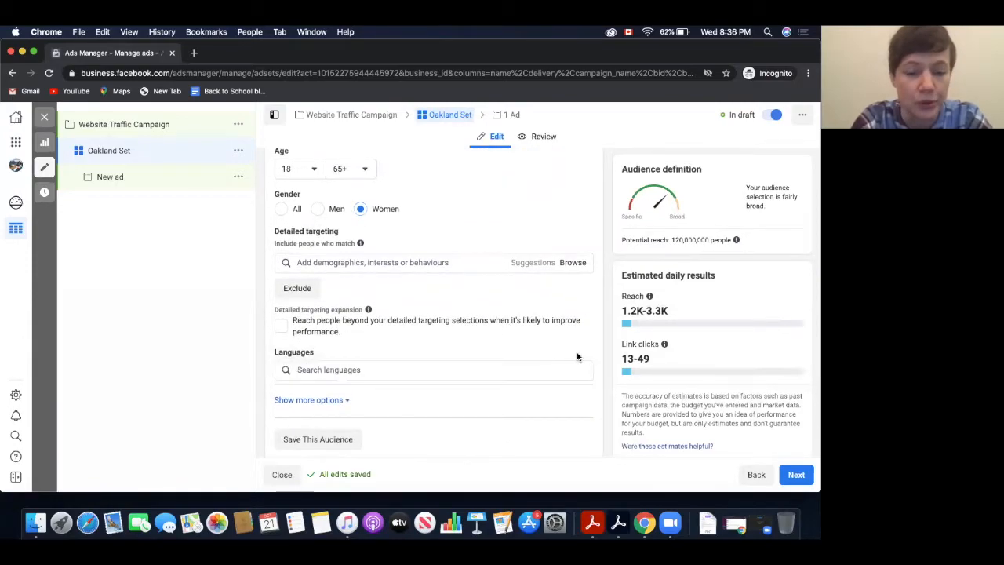
pyautogui.click(350, 369)
pyautogui.write('Spani')
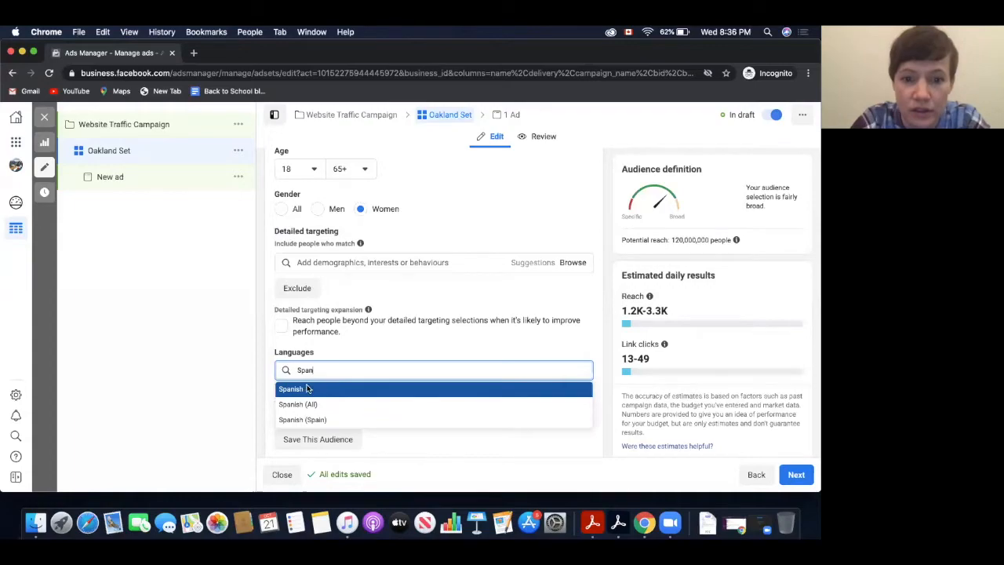
pyautogui.click(318, 386)
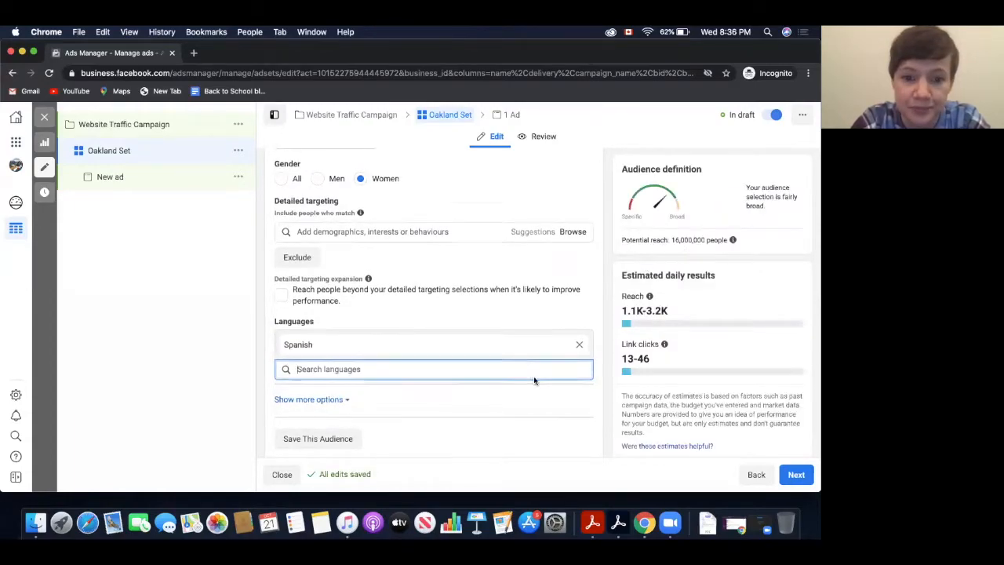
# - Show the additional audience options and set the connection type to Exclude people who like your Page
pyautogui.scroll(-2, 534, 376)
pyautogui.click(346, 344)
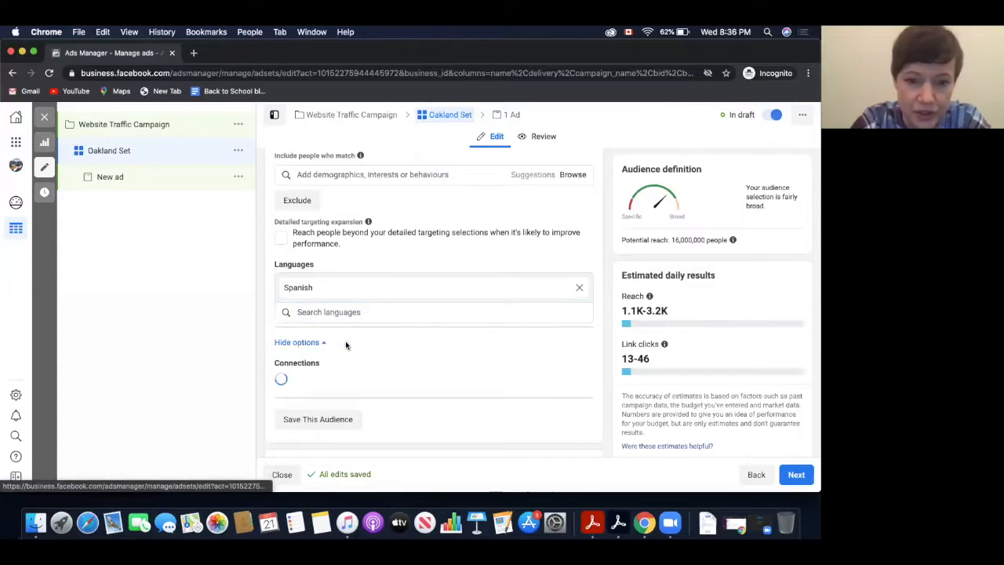
pyautogui.scroll(-1, 434, 350)
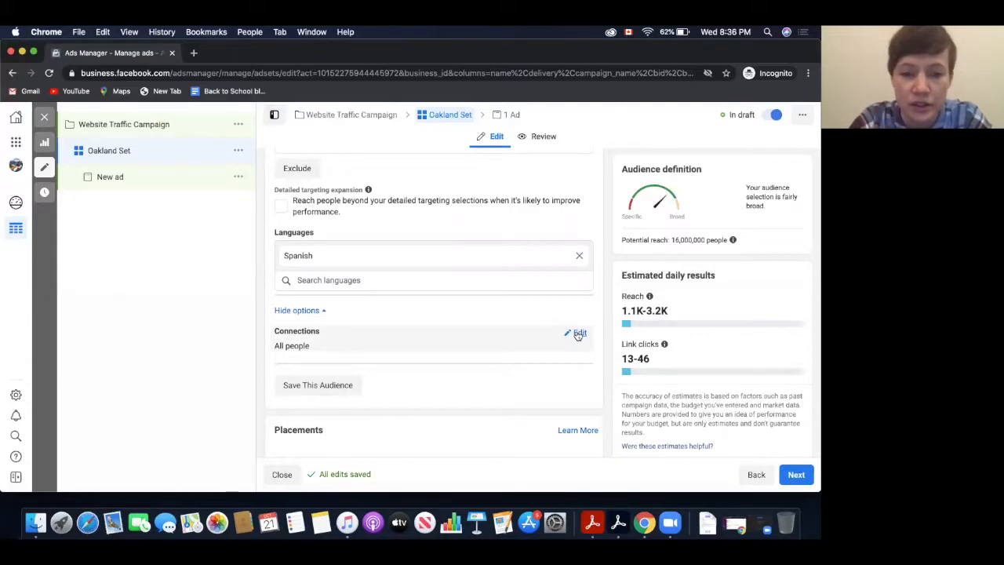
pyautogui.click(578, 334)
pyautogui.click(556, 353)
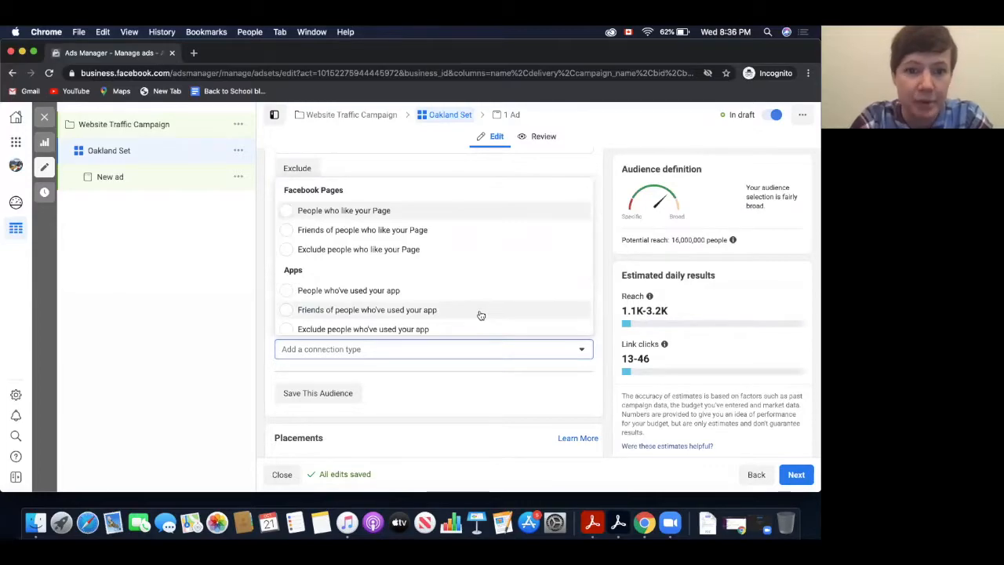
pyautogui.click(291, 250)
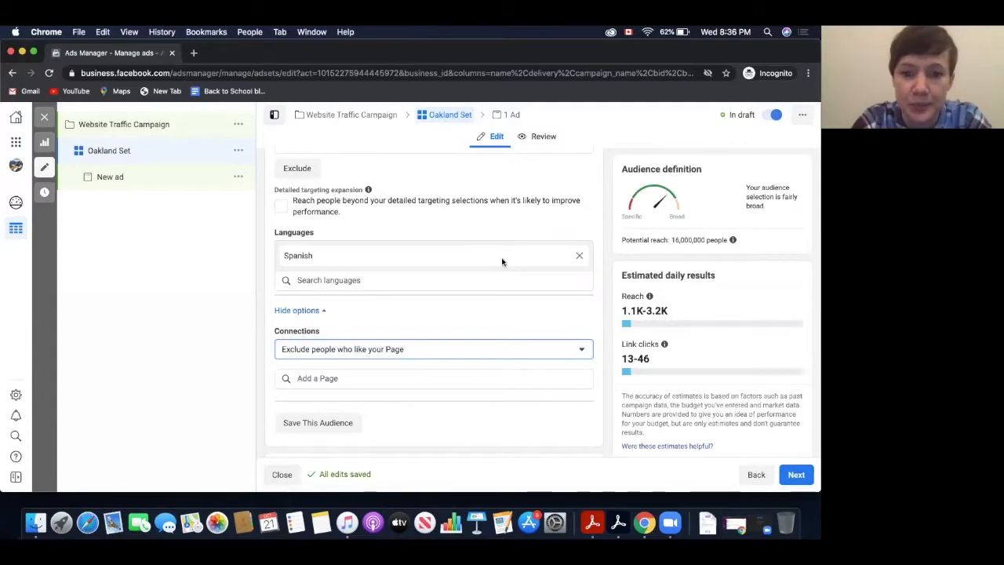
# - Change the audience location to Oakland, California, and target only people living in this location
pyautogui.scroll(3, 502, 262)
pyautogui.scroll(8, 531, 444)
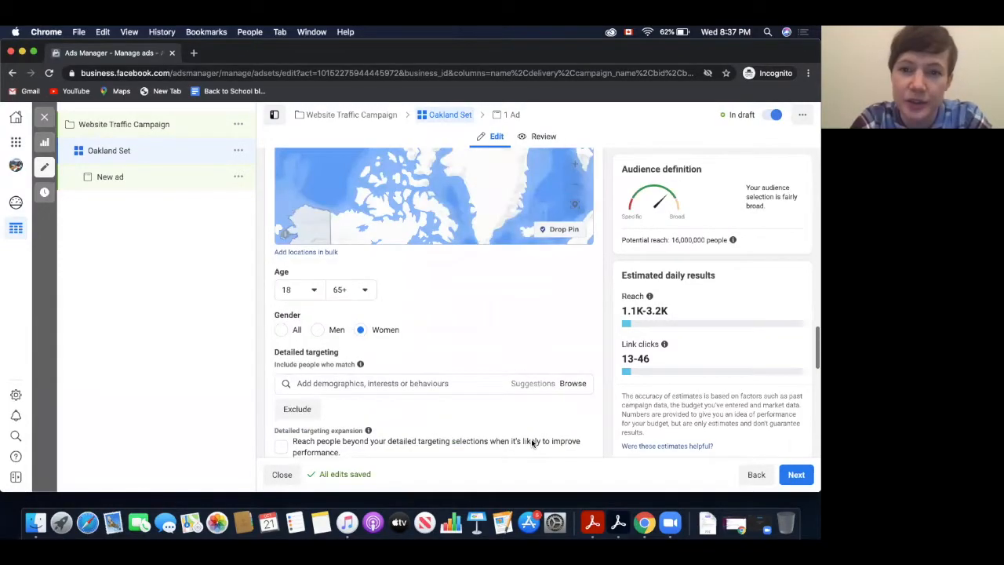
pyautogui.scroll(2, 532, 444)
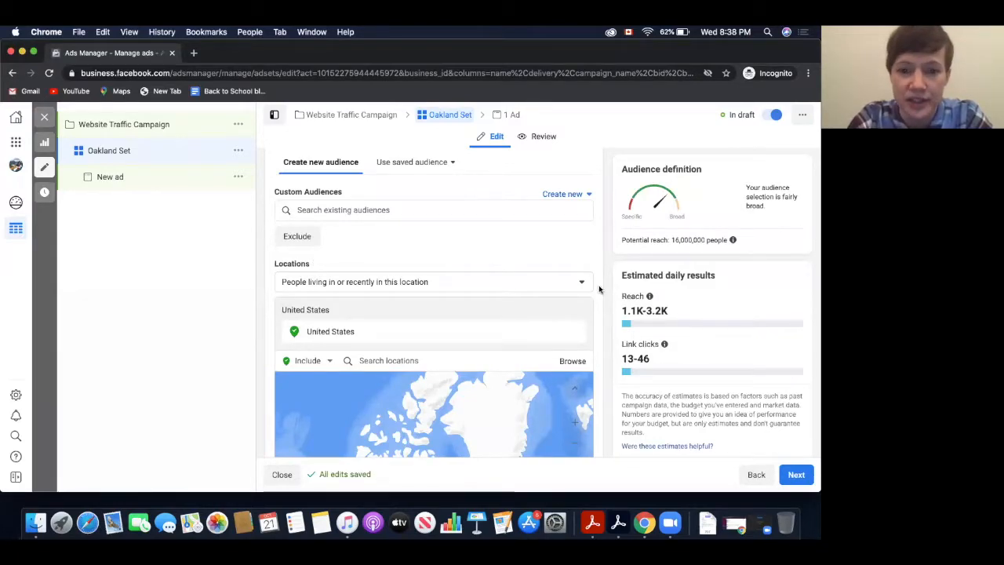
pyautogui.scroll(-2, 549, 284)
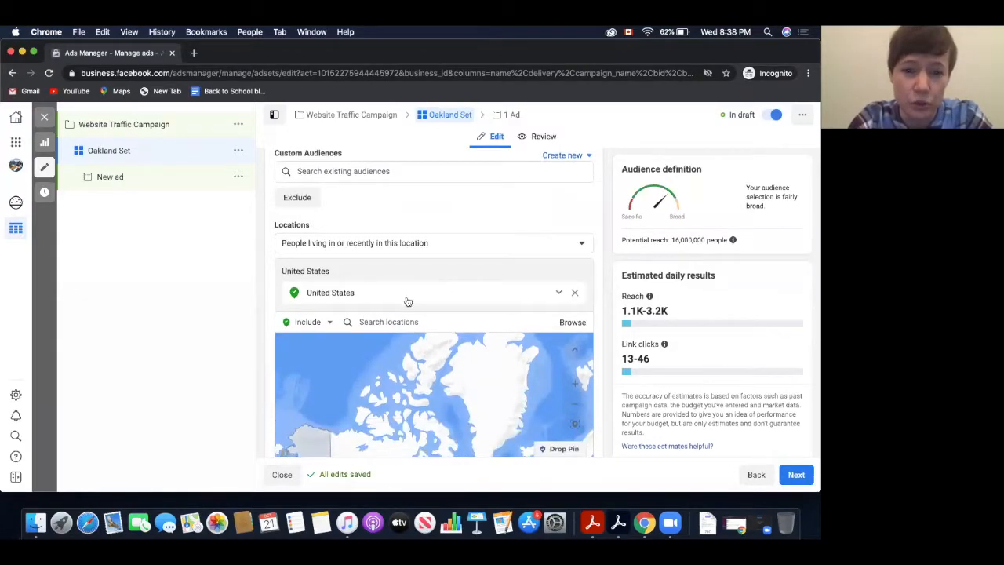
pyautogui.click(399, 320)
pyautogui.write('oakland')
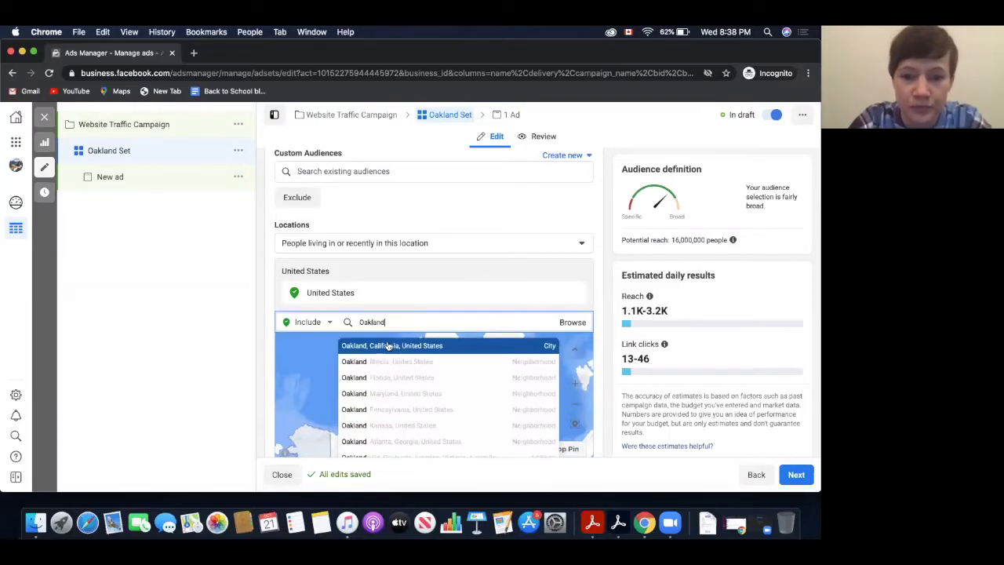
pyautogui.click(402, 346)
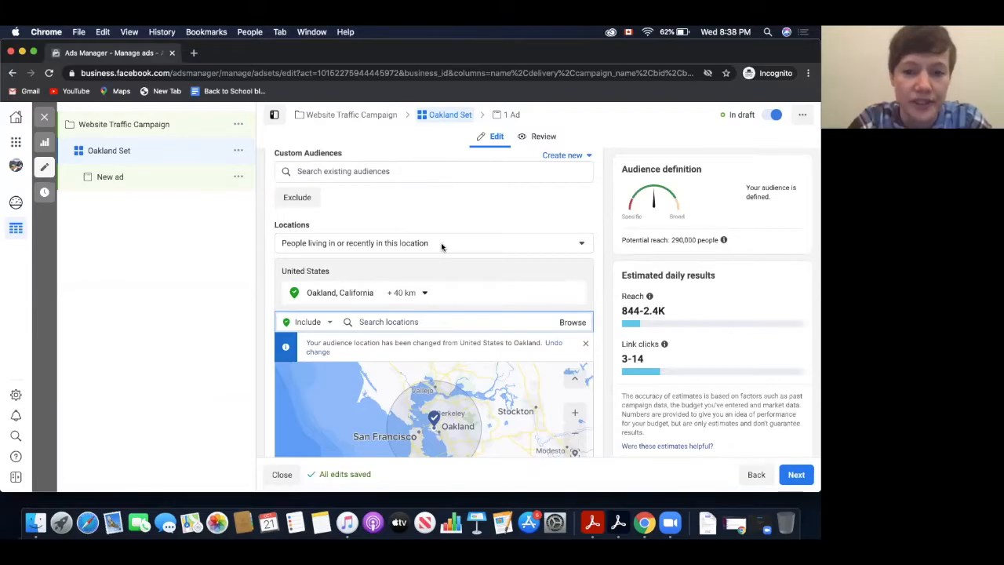
pyautogui.click(441, 245)
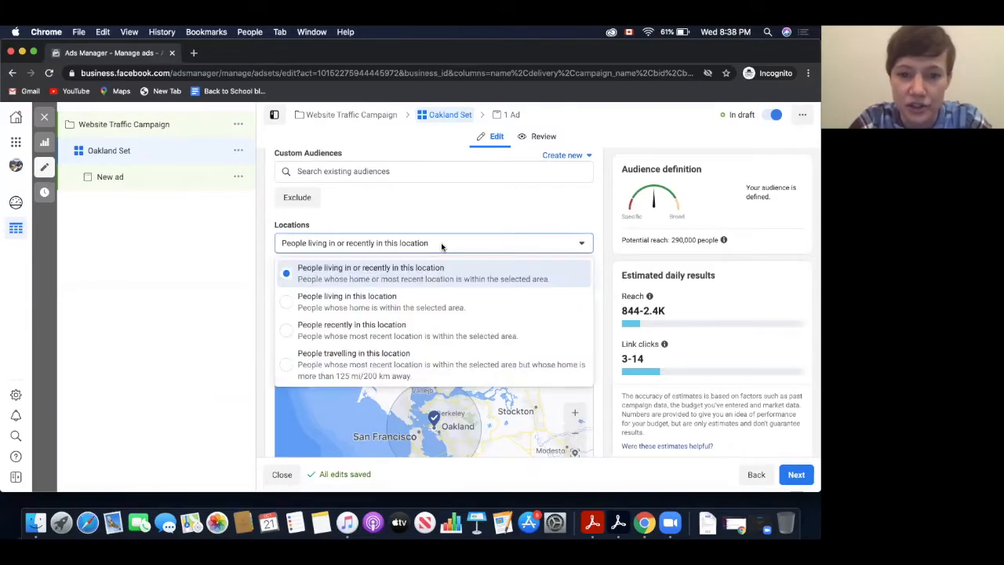
pyautogui.click(401, 306)
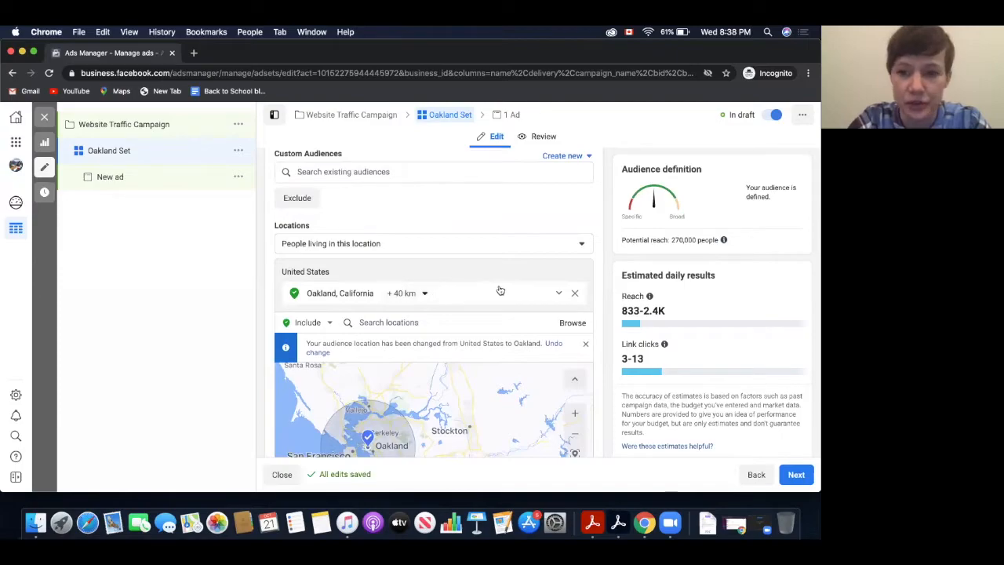
# - Set the audience's gender to All and remove Spanish from the languages
pyautogui.scroll(-5, 550, 306)
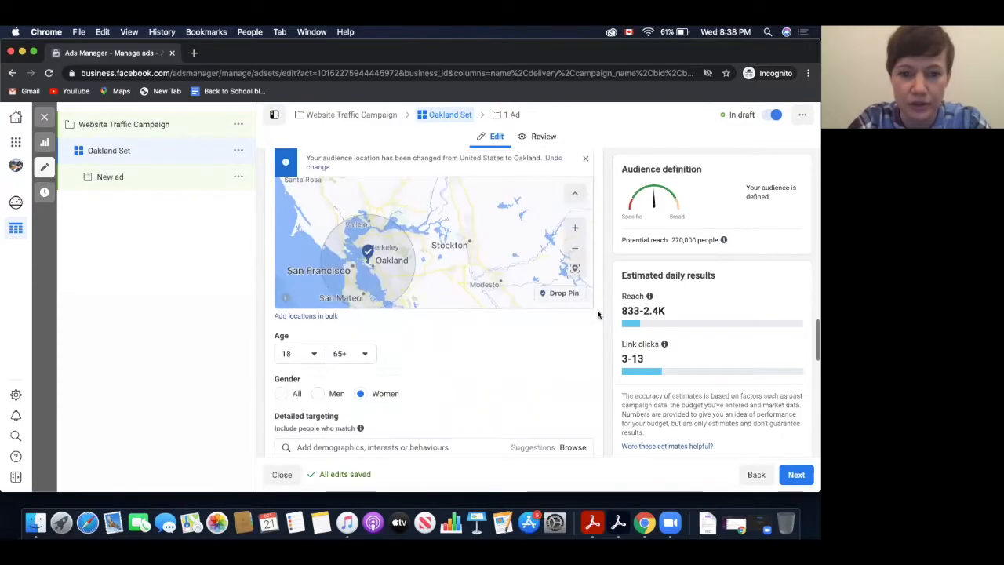
pyautogui.scroll(-2, 598, 314)
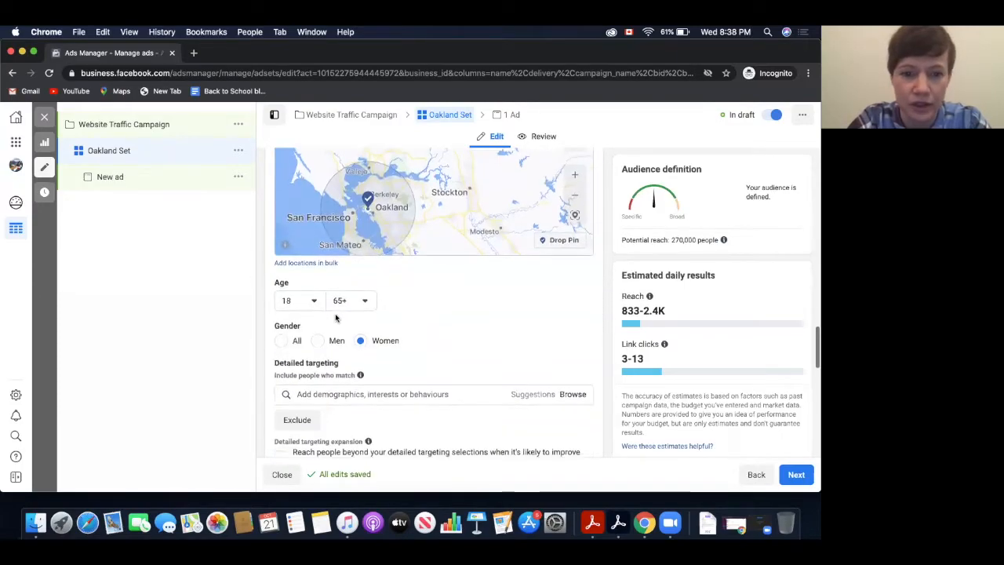
pyautogui.click(286, 342)
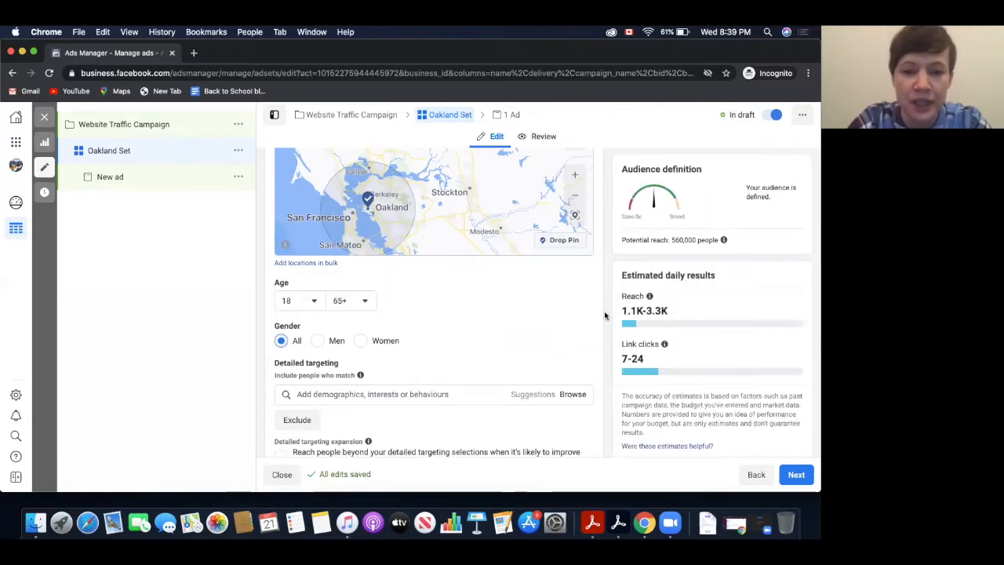
pyautogui.scroll(-4, 604, 315)
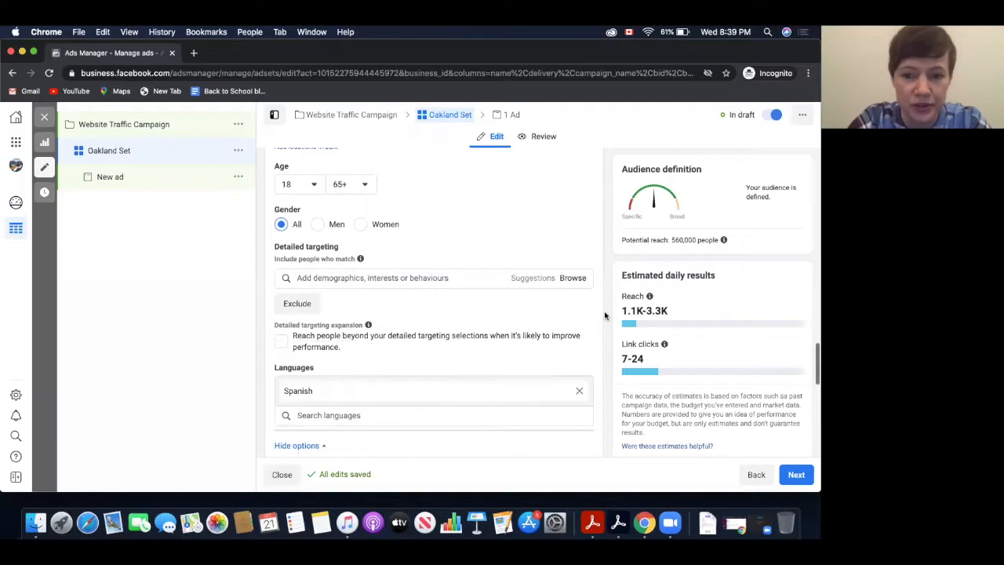
pyautogui.click(579, 391)
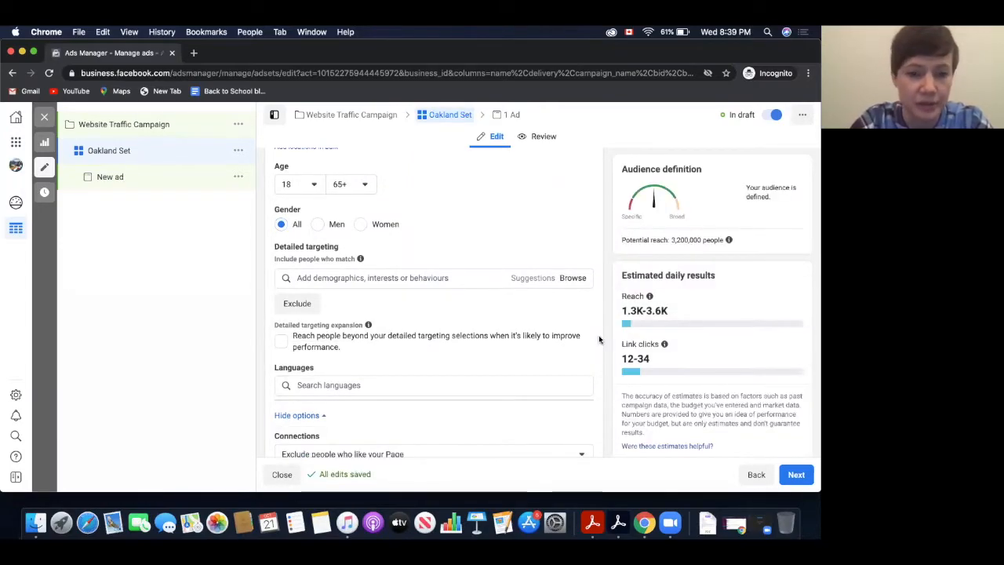
# - Browse the detailed targeting options and look through the Demographics categories
pyautogui.scroll(3, 598, 339)
pyautogui.scroll(3, 599, 339)
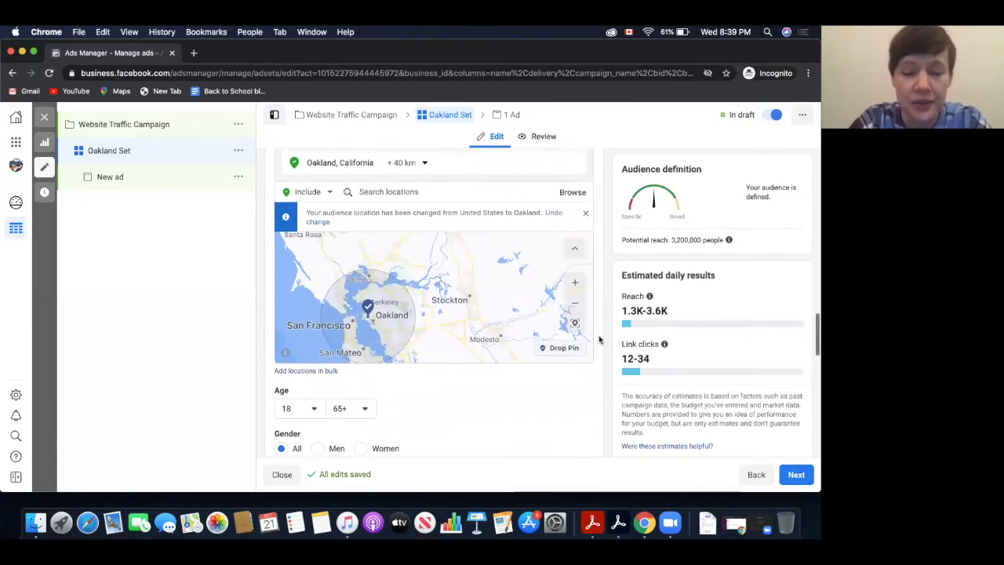
pyautogui.scroll(-5, 598, 339)
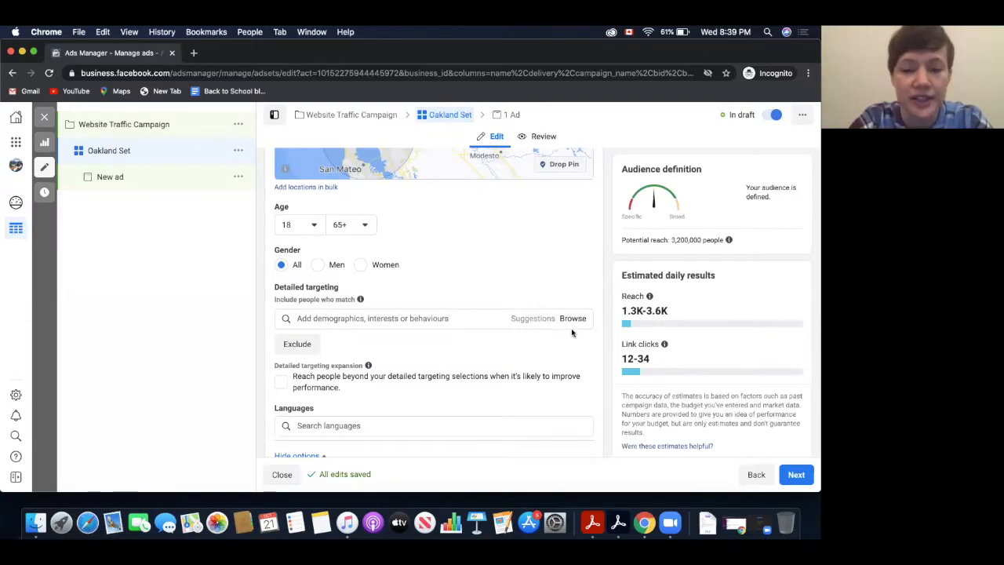
pyautogui.scroll(-1, 555, 325)
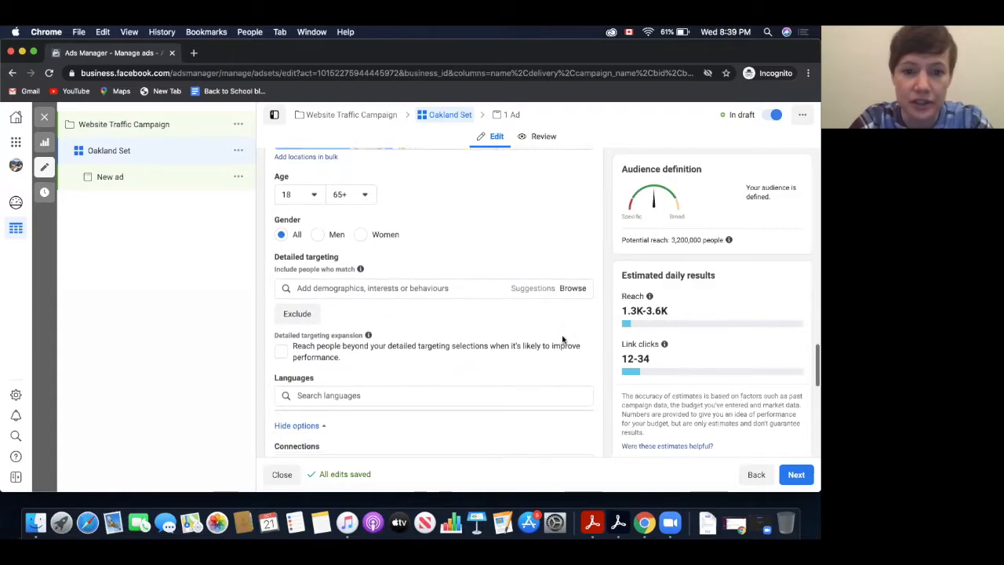
pyautogui.click(574, 289)
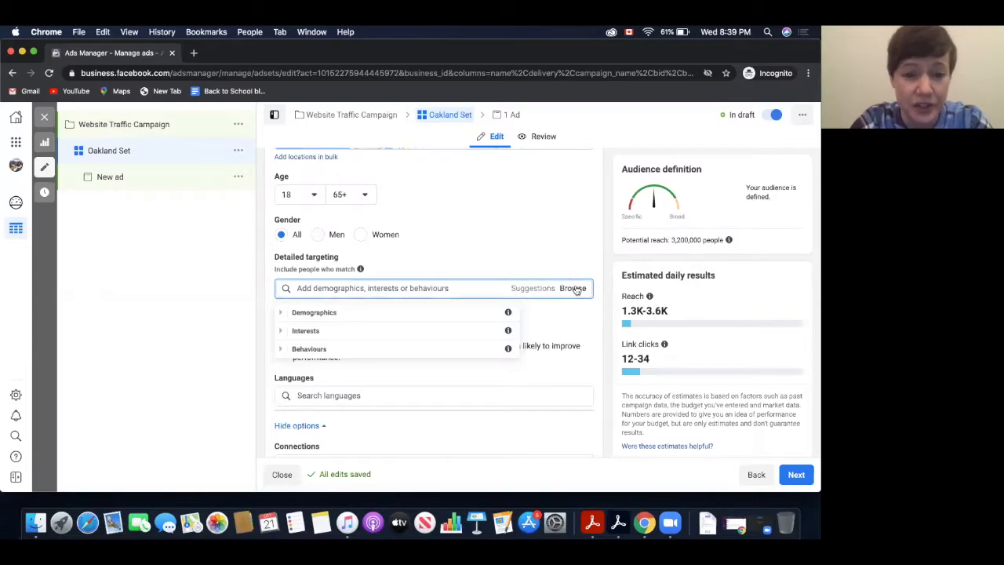
pyautogui.click(283, 314)
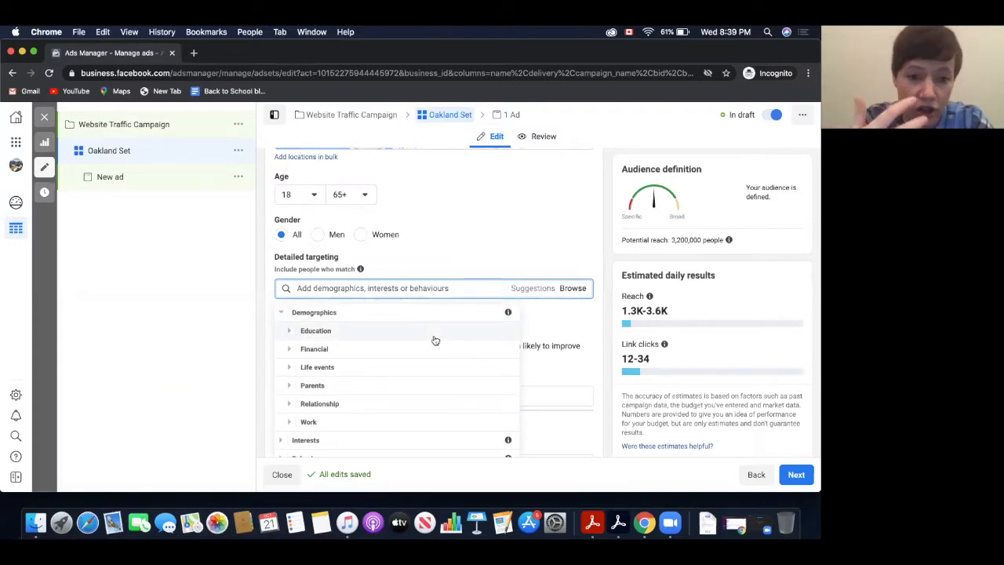
pyautogui.click(281, 312)
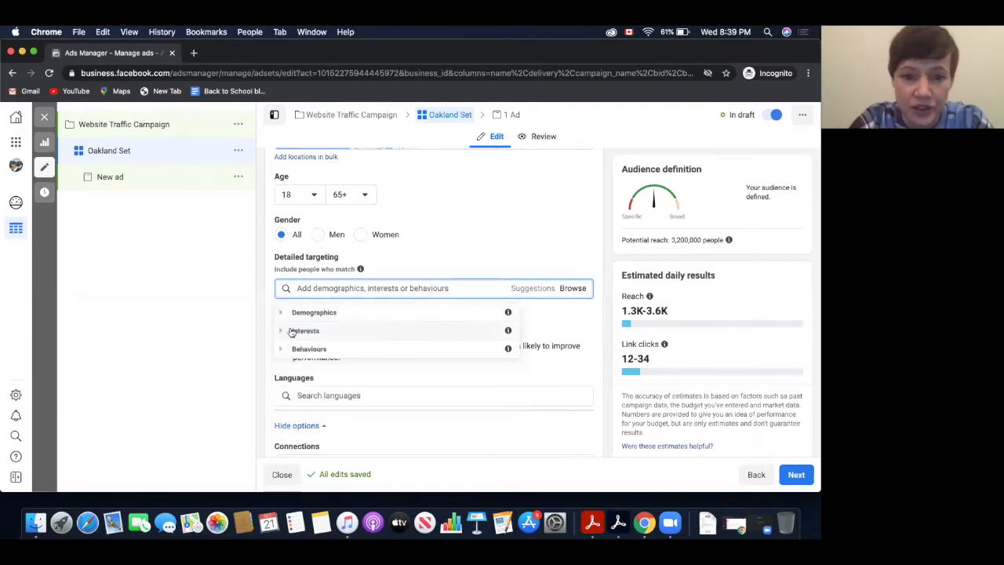
# - Examine the Interests categories, including the drinks under Food and drink, and the Behaviours categories in detailed targeting
pyautogui.click(282, 331)
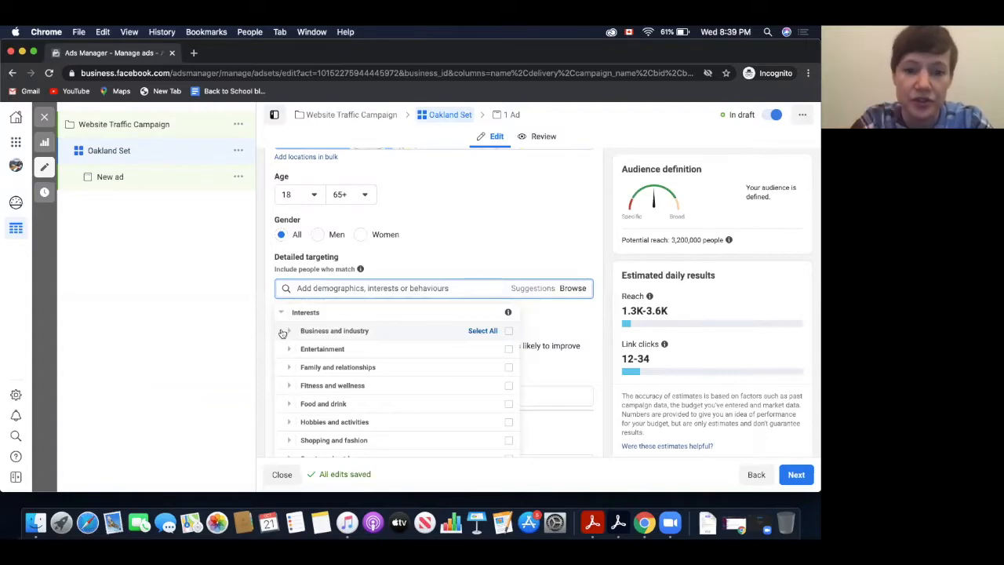
pyautogui.click(287, 403)
pyautogui.scroll(-1, 325, 390)
pyautogui.click(293, 387)
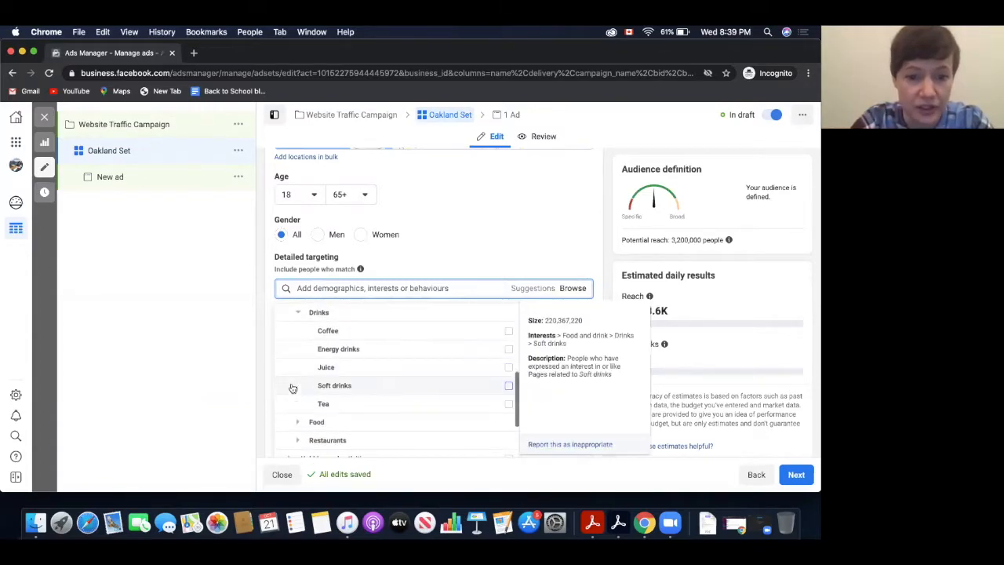
pyautogui.click(296, 313)
pyautogui.scroll(1, 376, 348)
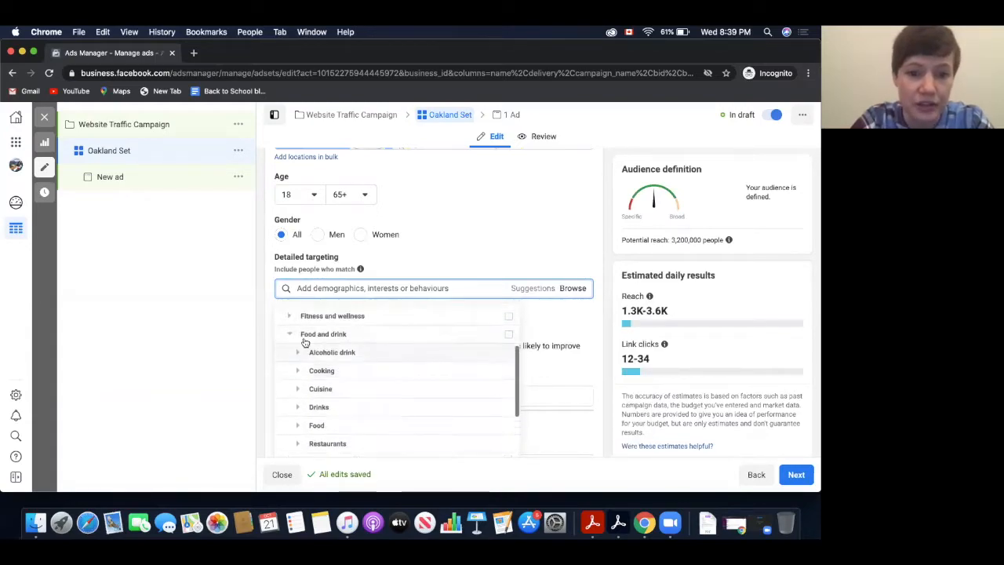
pyautogui.click(290, 335)
pyautogui.click(287, 314)
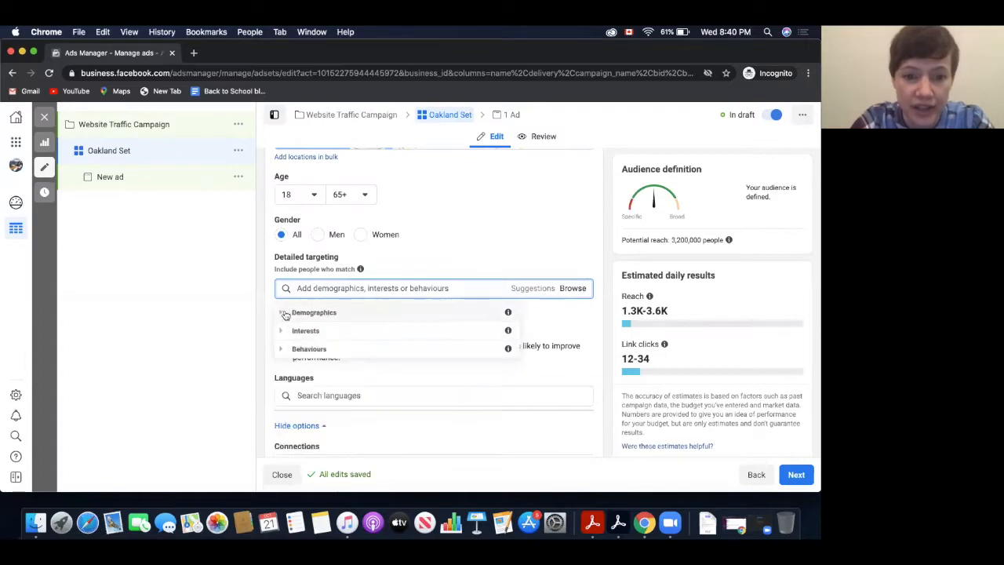
pyautogui.click(282, 350)
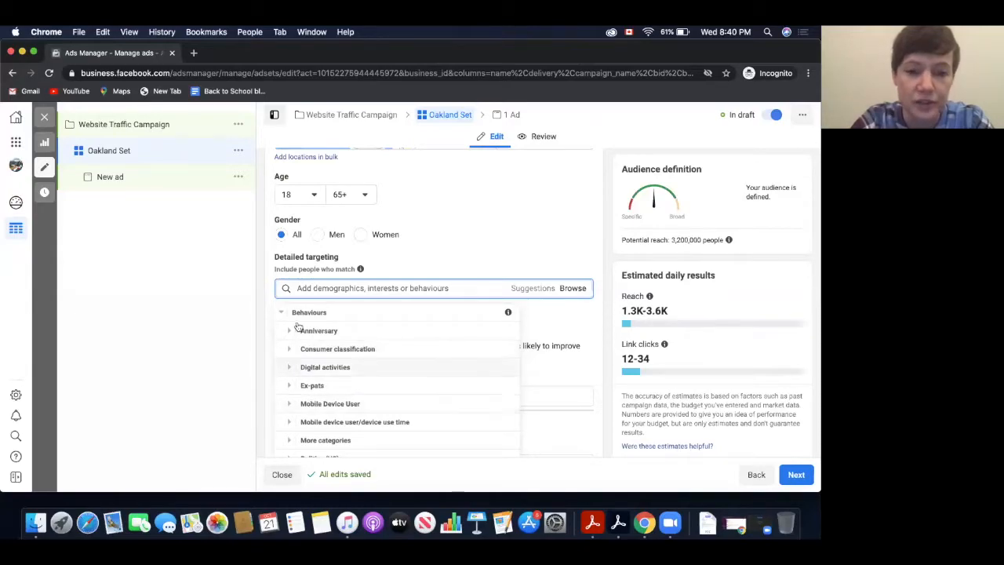
pyautogui.click(283, 314)
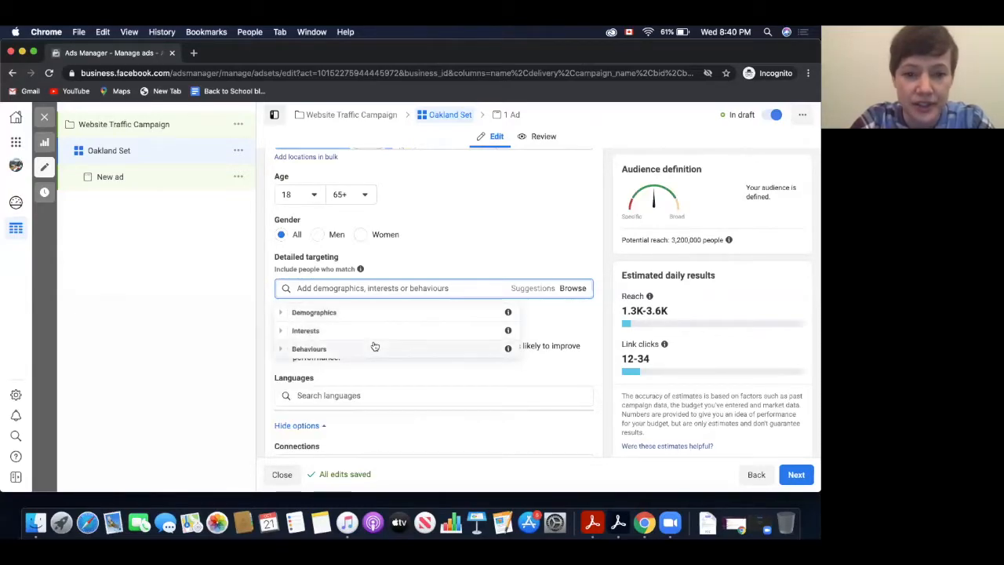
# - Add New parents (0-12 months) from the Demographics parents category to the detailed targeting
pyautogui.click(279, 313)
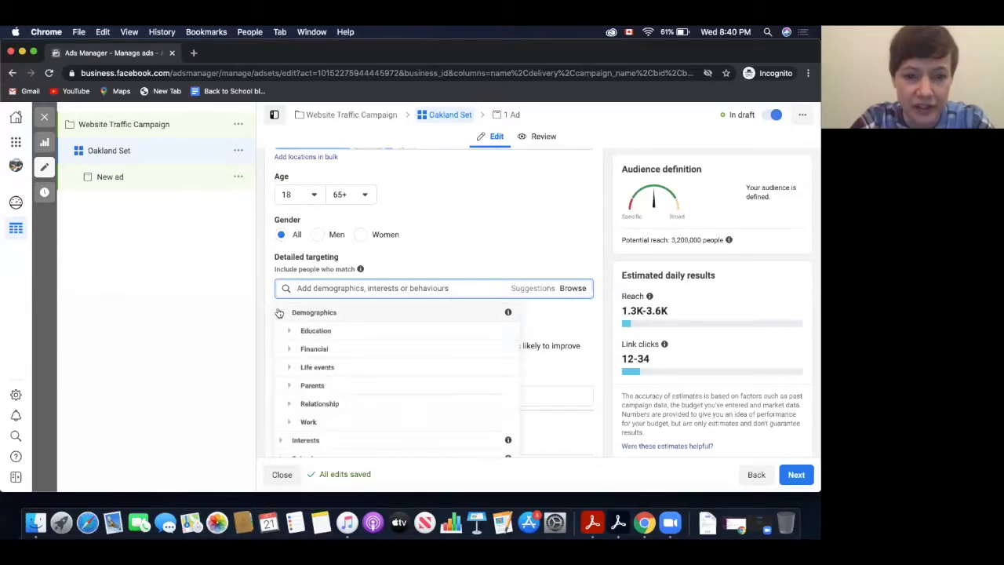
pyautogui.click(289, 385)
pyautogui.click(298, 378)
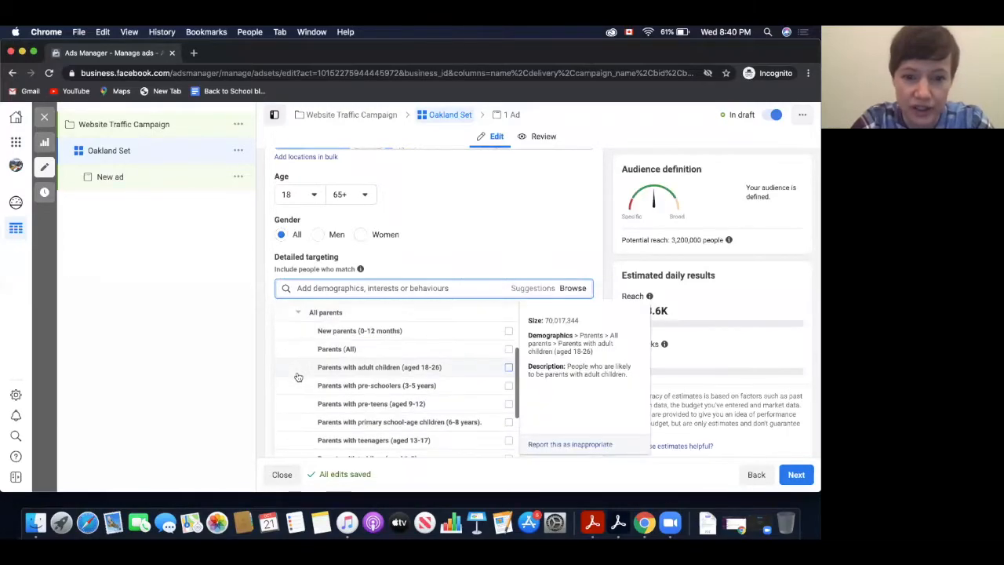
pyautogui.click(509, 331)
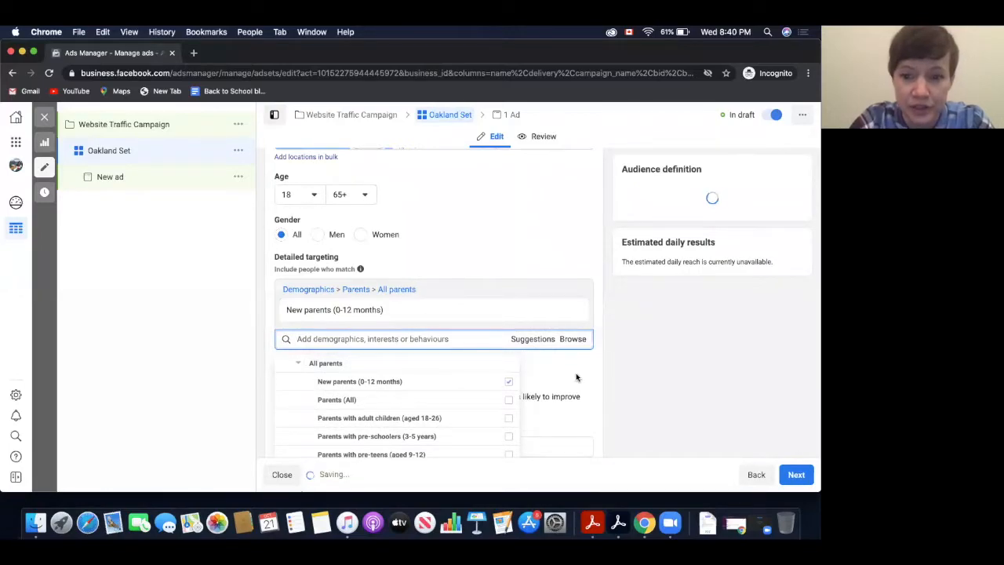
# - Review the audience's potential reach and estimated daily results alongside its location, age, gender, targeting, language and connection settings
pyautogui.scroll(5, 576, 377)
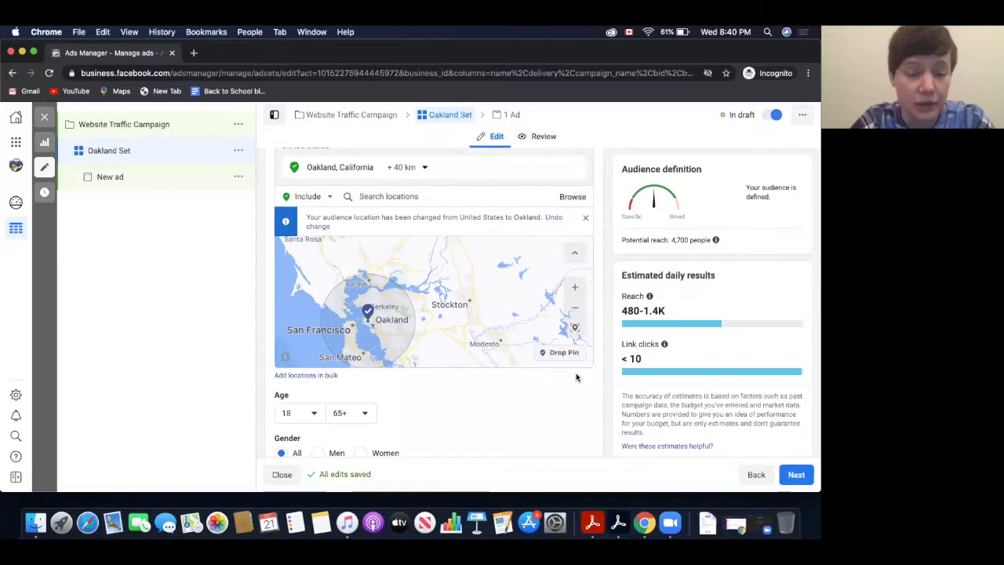
pyautogui.scroll(-2, 572, 416)
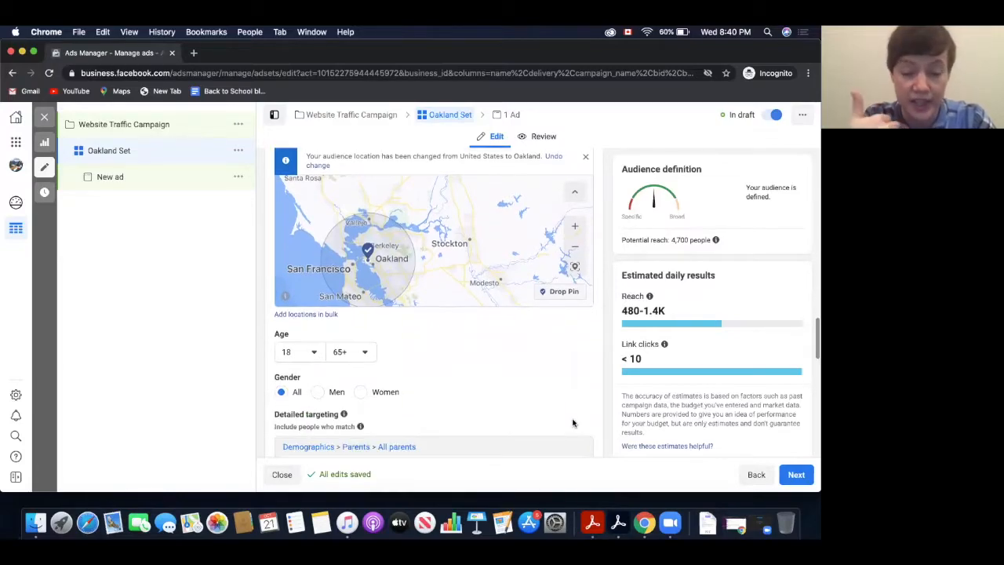
pyautogui.scroll(-2, 573, 423)
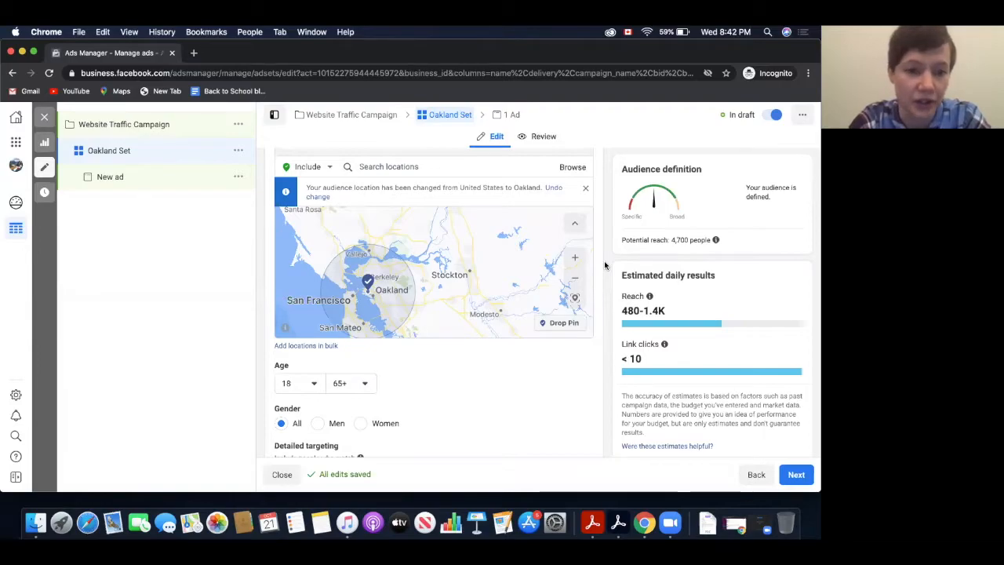
pyautogui.scroll(-2, 609, 290)
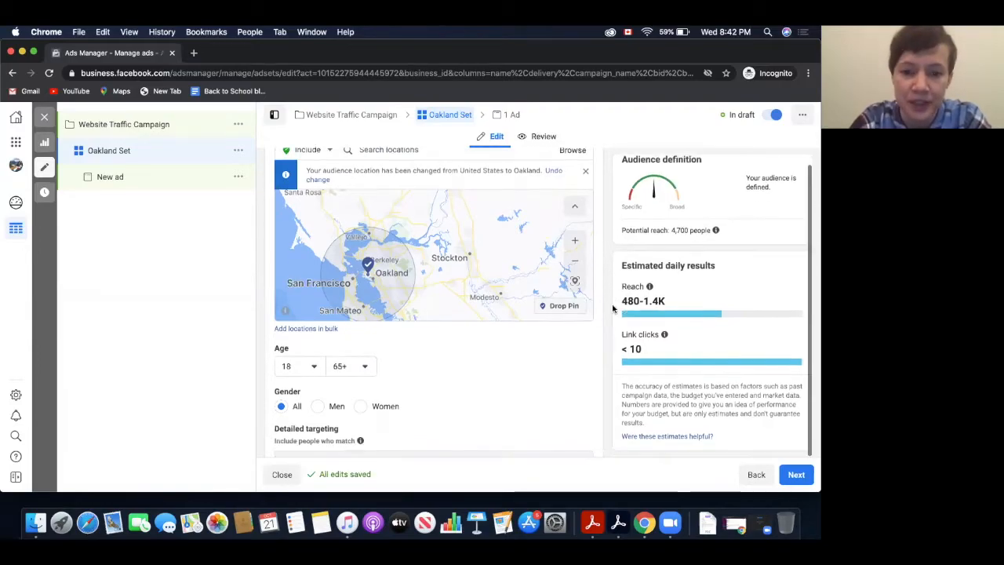
pyautogui.scroll(1, 612, 309)
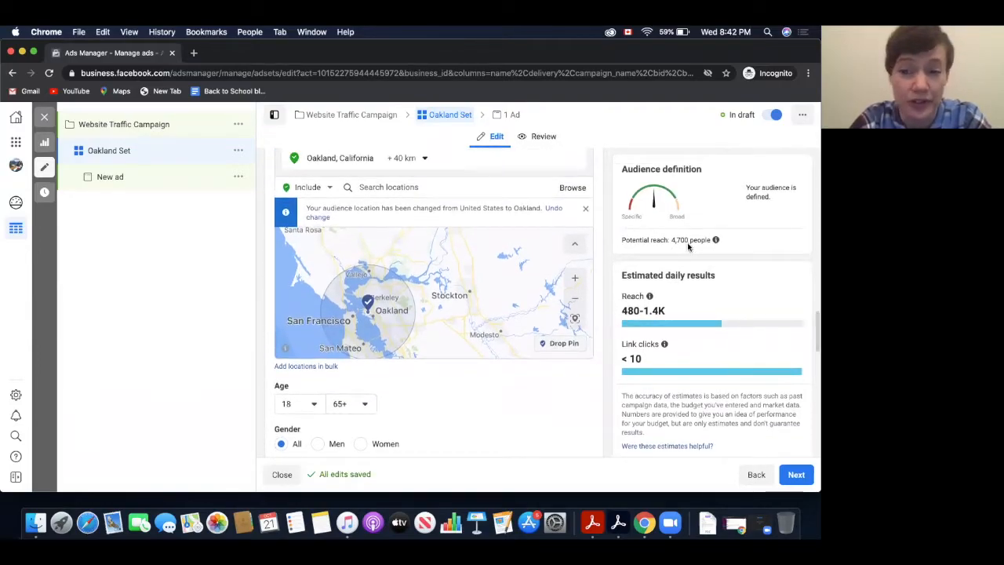
pyautogui.scroll(-5, 599, 396)
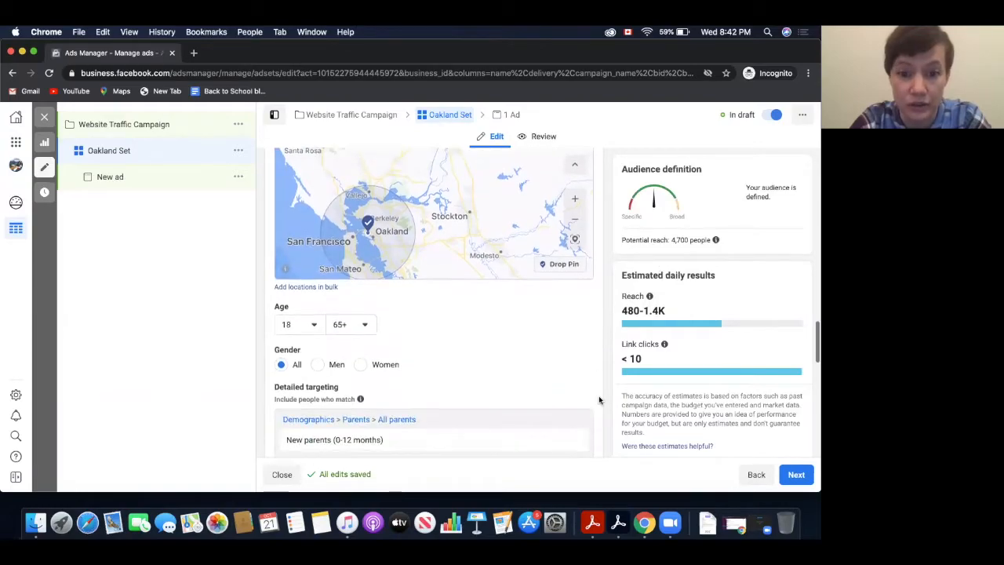
pyautogui.scroll(-4, 599, 395)
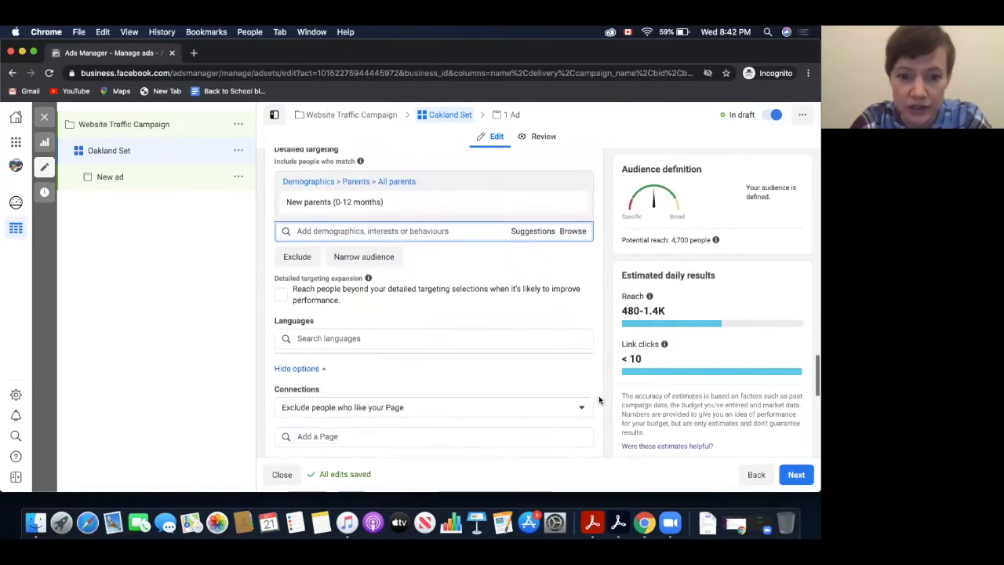
pyautogui.scroll(-1, 599, 396)
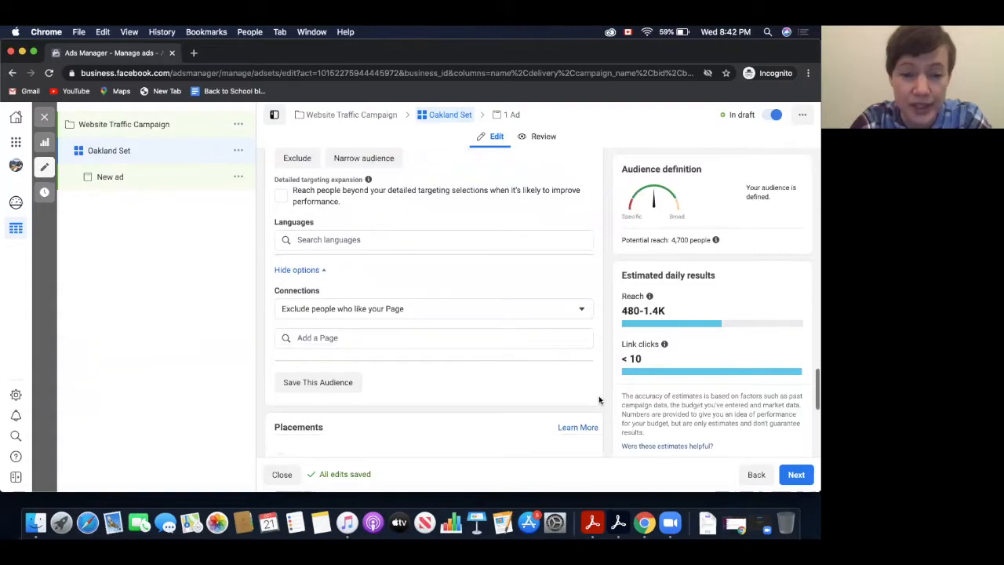
# - Save the ad set's current targeting as a reusable audience named Oakland New Parents
pyautogui.click(331, 383)
pyautogui.moveTo(385, 233); pyautogui.dragTo(327, 228)
pyautogui.write('Oak')
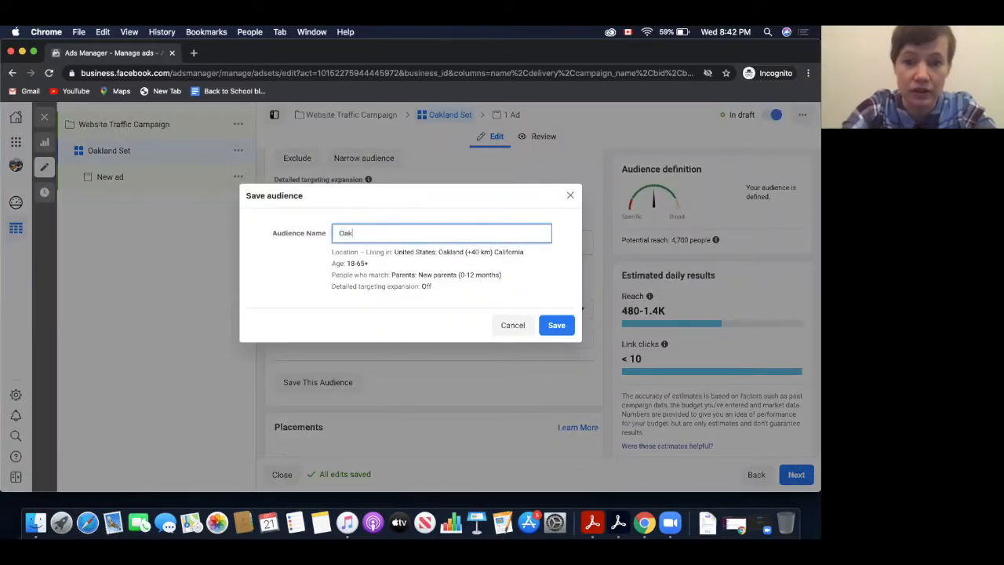
pyautogui.write('land New Parents')
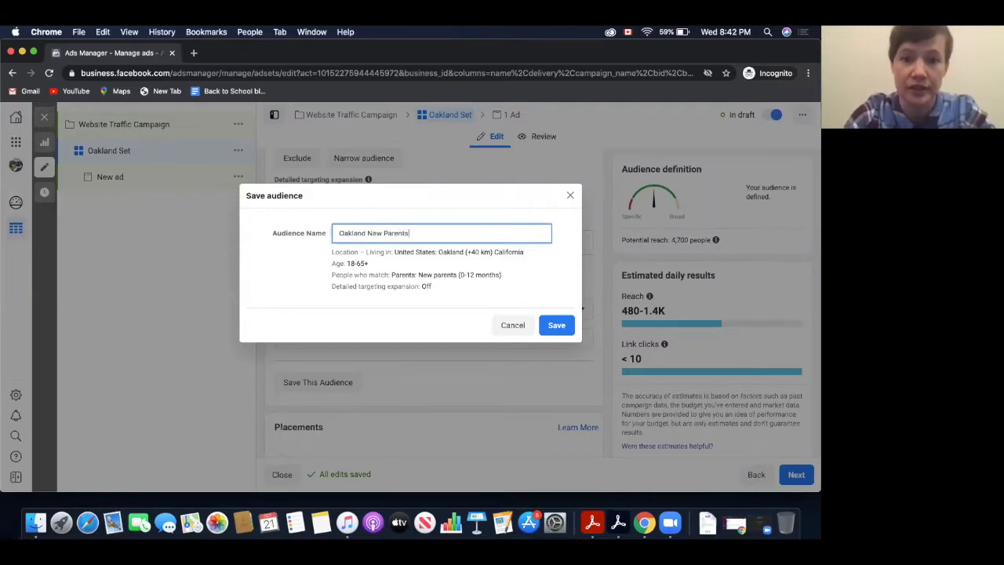
pyautogui.click(559, 325)
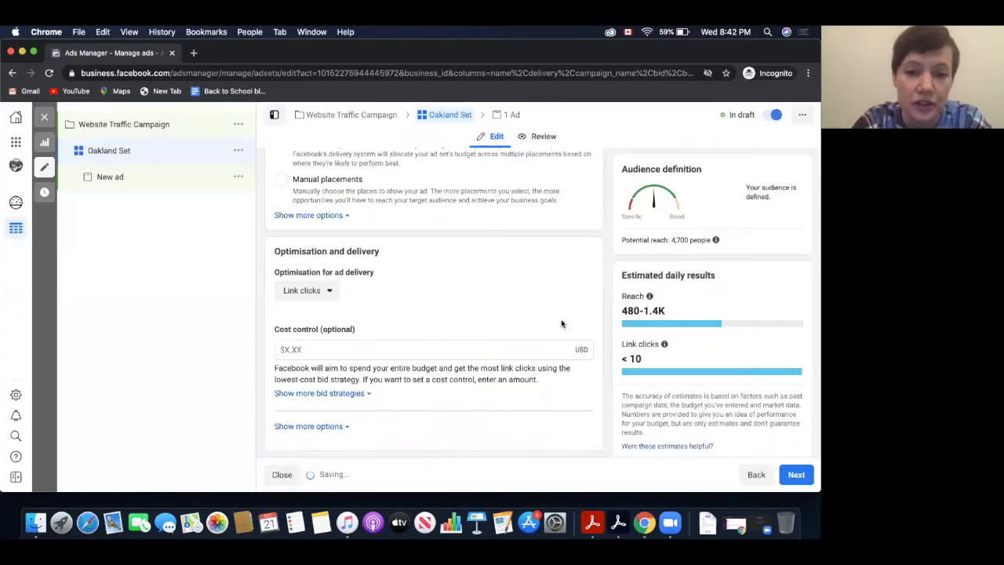
pyautogui.scroll(5, 570, 316)
pyautogui.scroll(5, 571, 316)
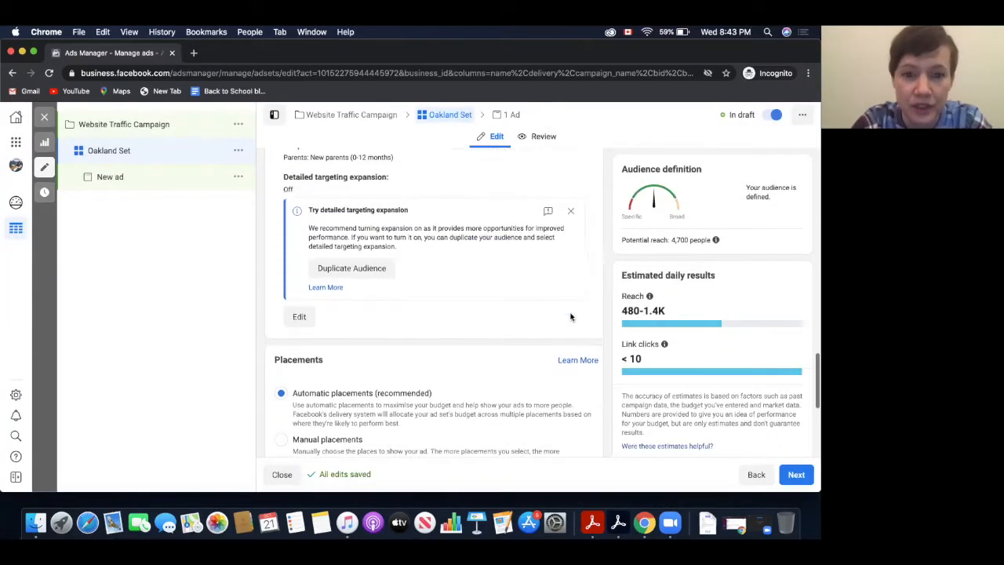
# - Switch the ad set to manual placements and exclude the Messenger and Audience Network platforms
pyautogui.scroll(-5, 570, 317)
pyautogui.scroll(-3, 570, 317)
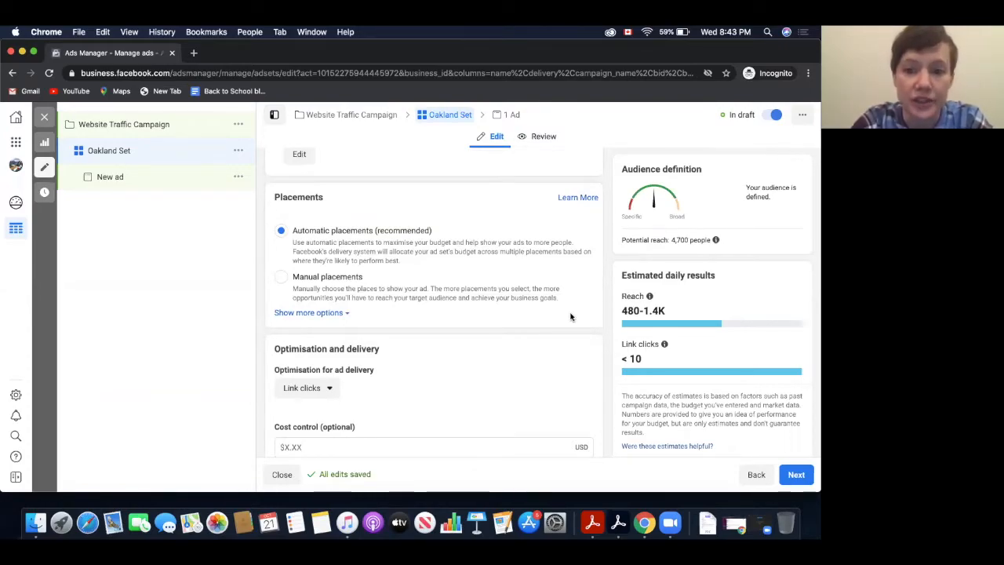
pyautogui.click(344, 313)
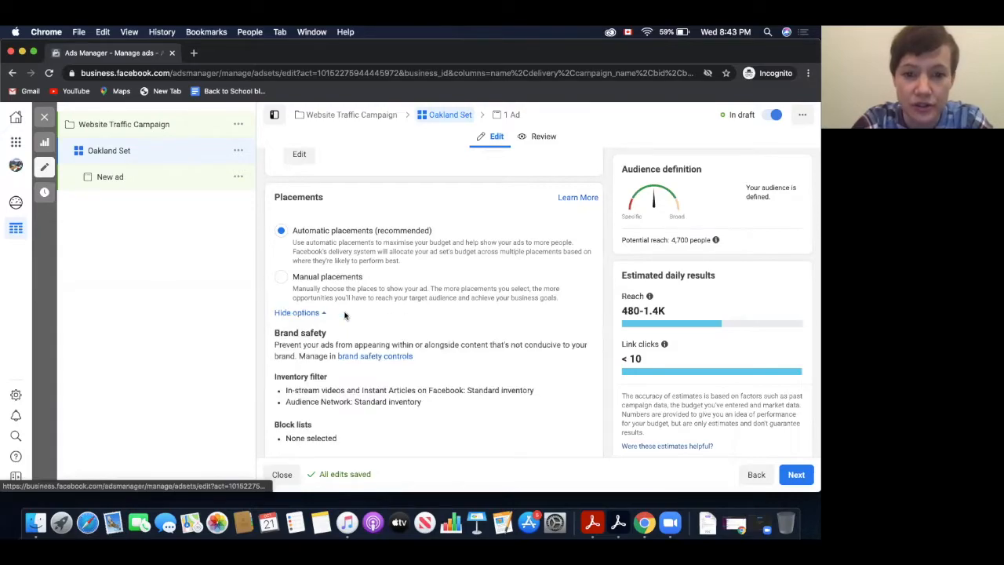
pyautogui.click(281, 276)
pyautogui.scroll(-1, 492, 286)
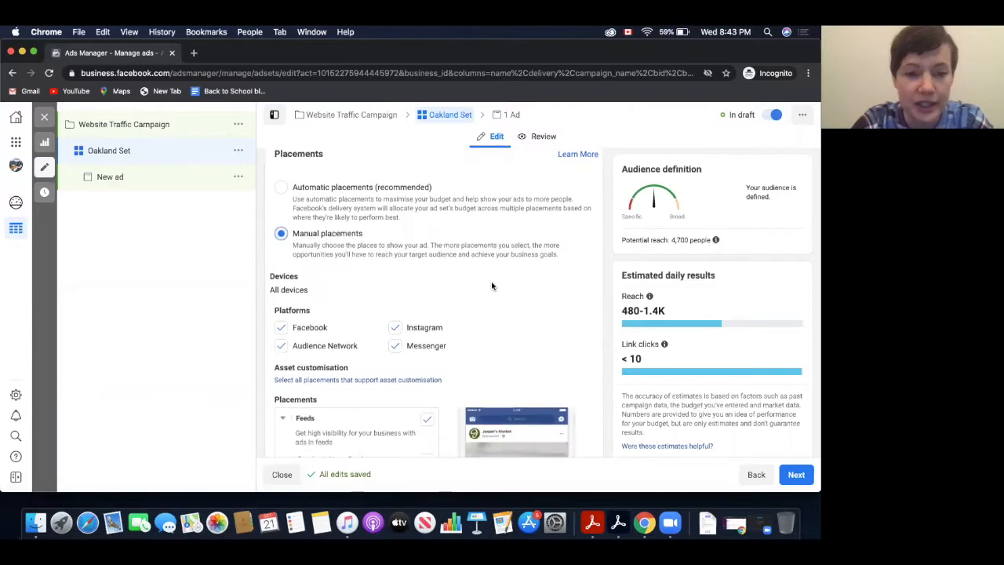
pyautogui.scroll(-1, 492, 285)
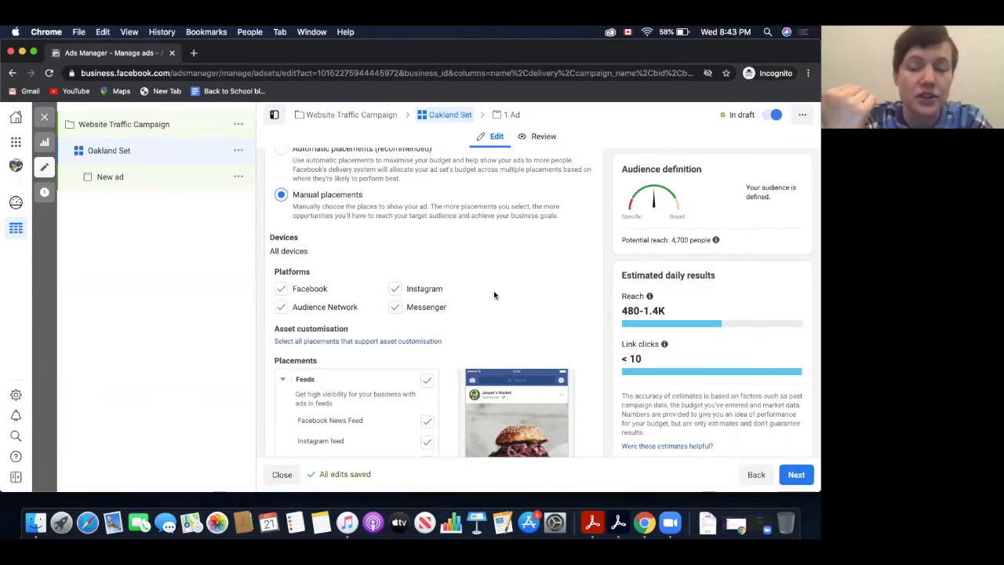
pyautogui.click(394, 306)
pyautogui.click(279, 308)
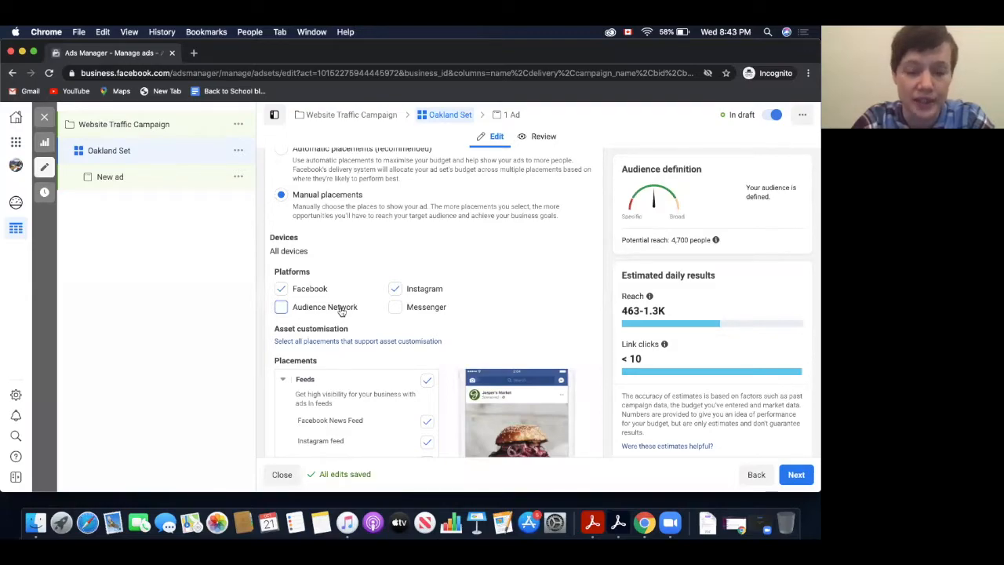
# - Review the selected platforms and the individual Feeds and Stories placements with their ad previews
pyautogui.scroll(-2, 516, 286)
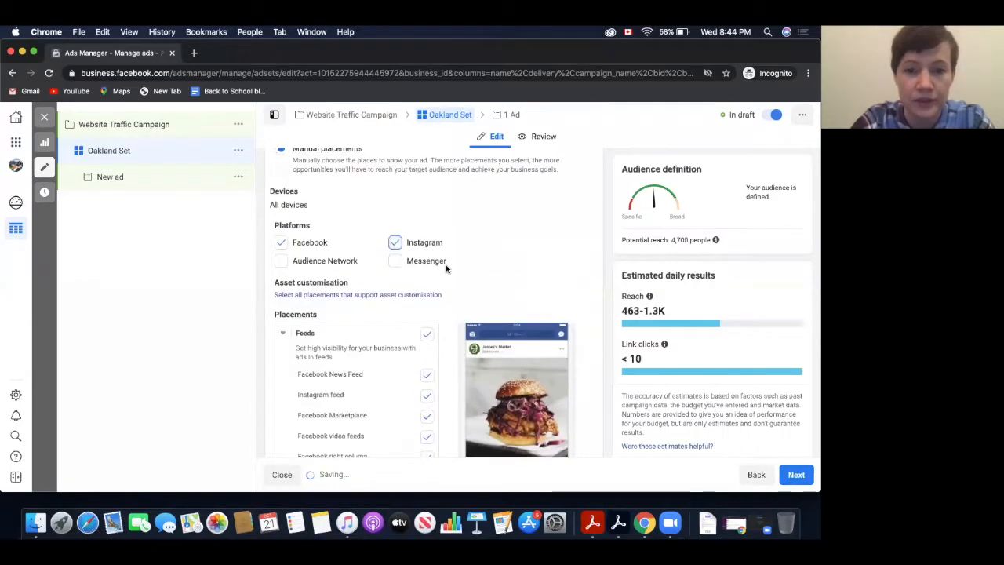
pyautogui.scroll(1, 446, 269)
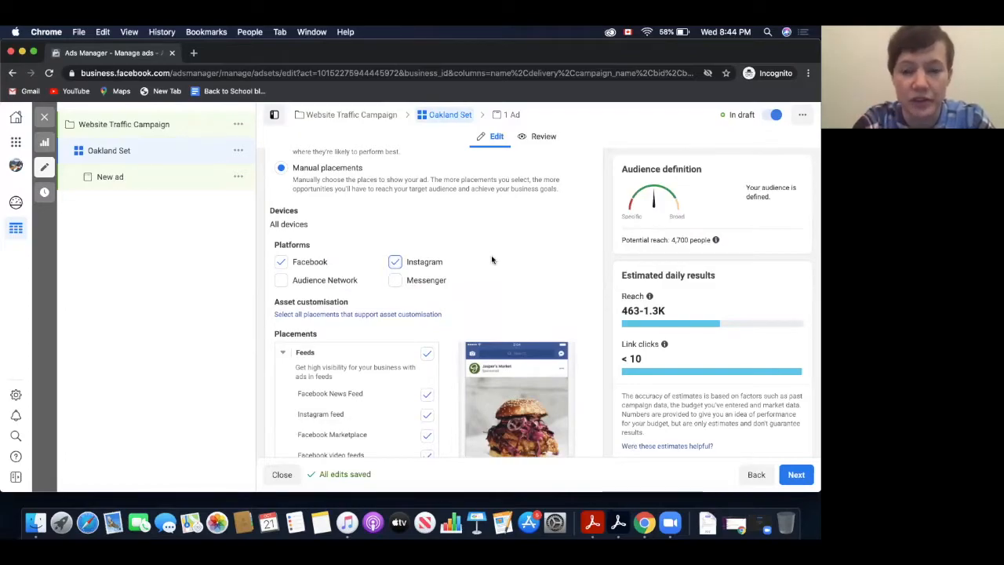
pyautogui.scroll(-2, 492, 260)
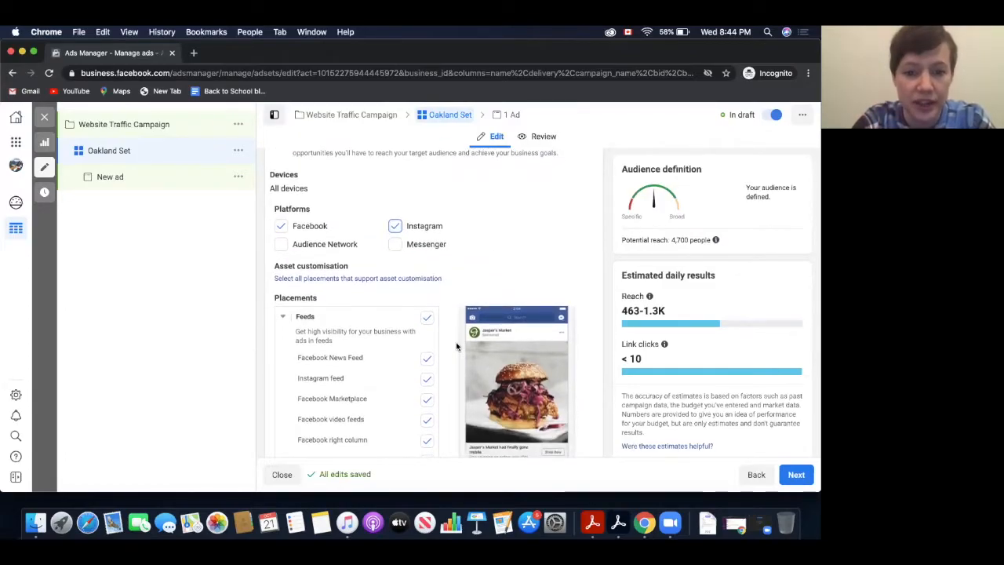
pyautogui.scroll(-2, 451, 361)
pyautogui.scroll(-2, 439, 399)
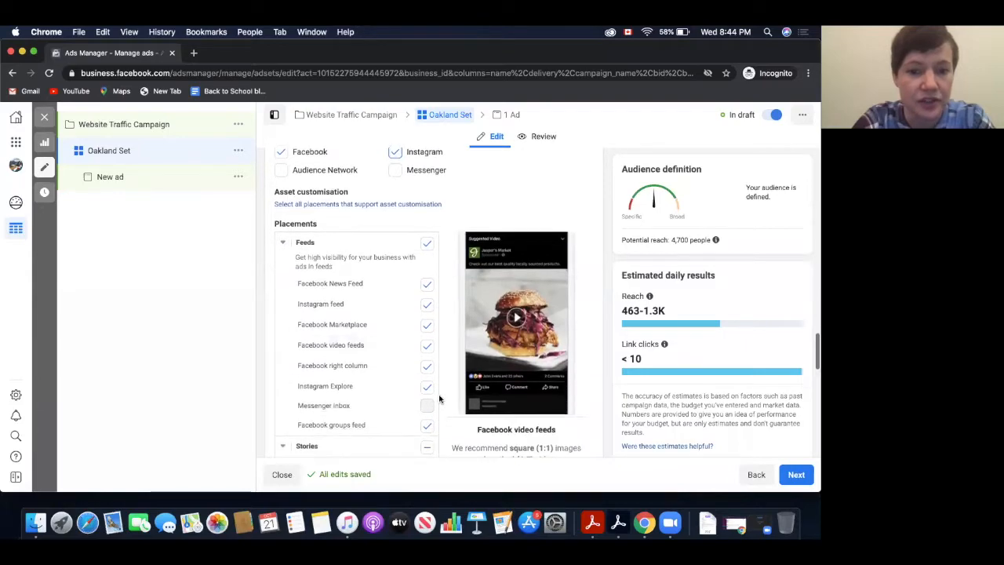
pyautogui.scroll(-5, 447, 404)
pyautogui.scroll(-1, 447, 407)
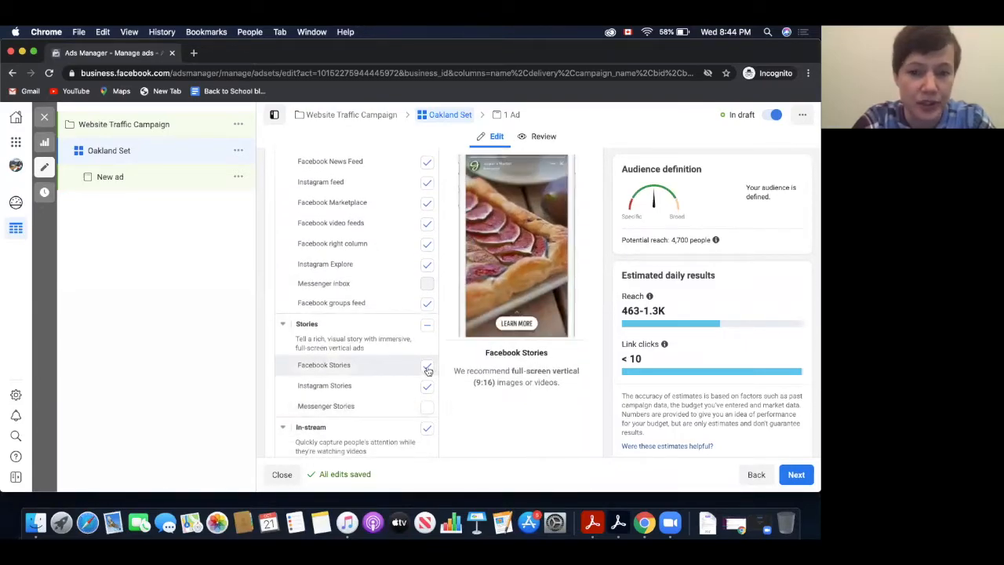
# - Limit the mobile devices to iOS devices only and remove iPods from the included devices
pyautogui.scroll(-20, 451, 404)
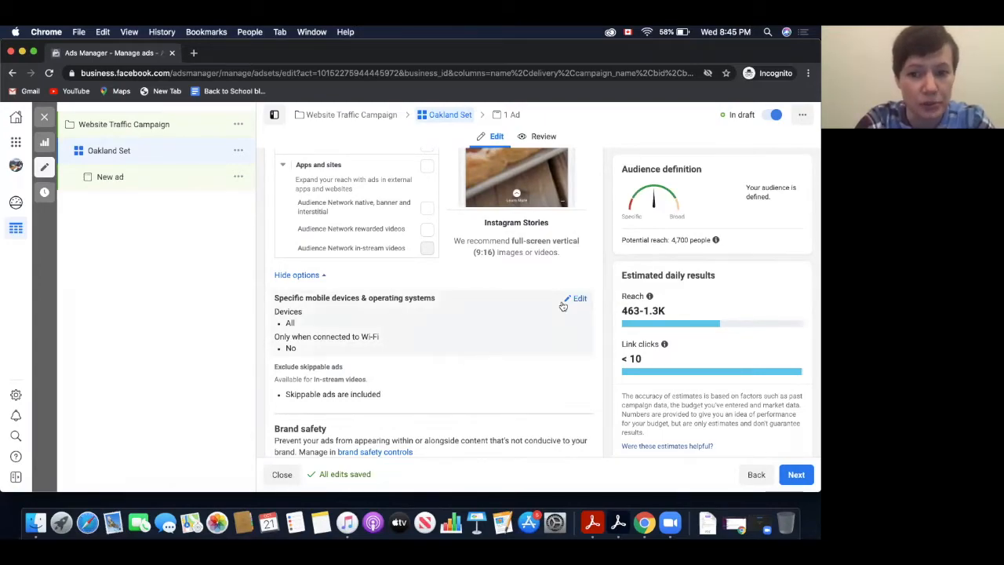
pyautogui.click(579, 299)
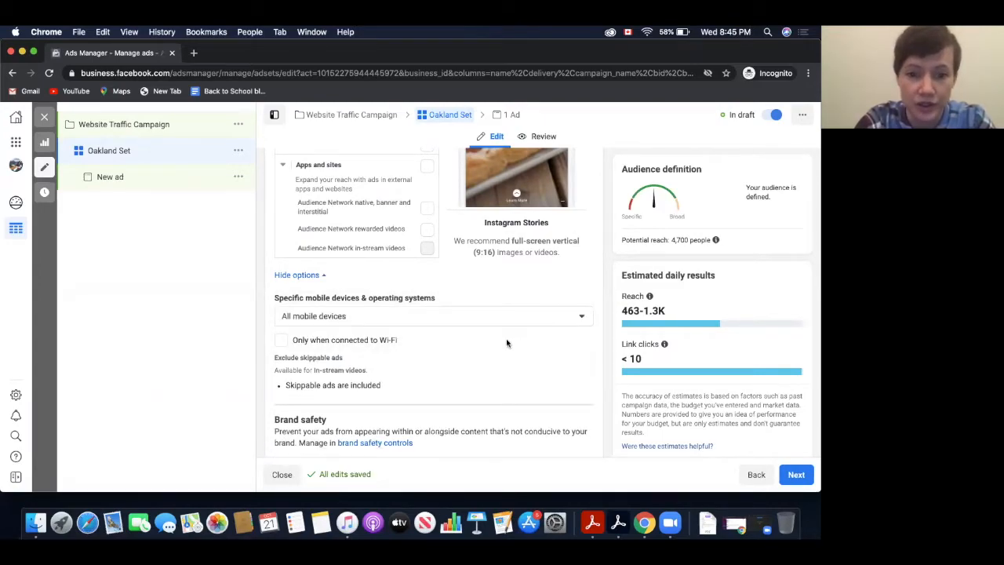
pyautogui.click(525, 316)
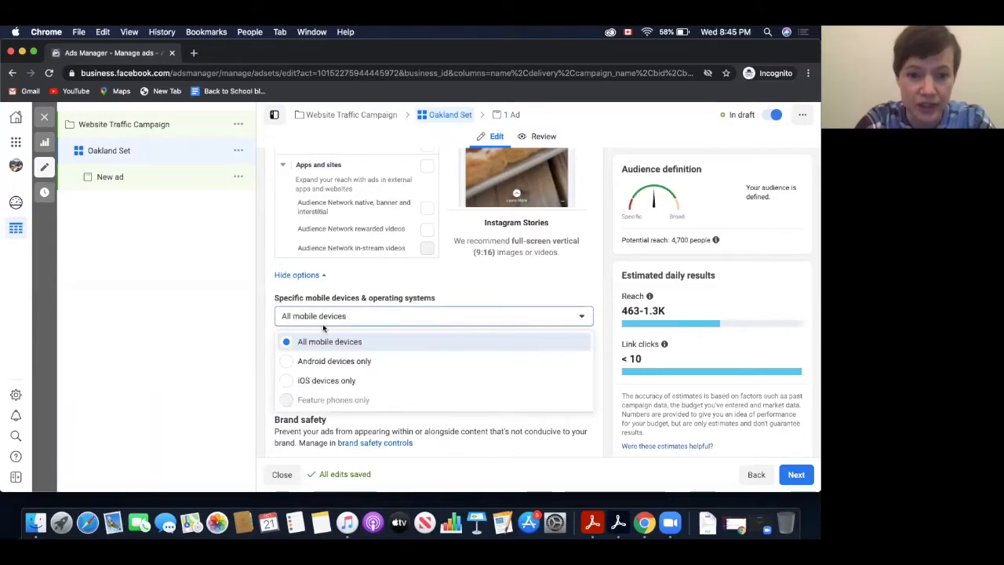
pyautogui.click(289, 382)
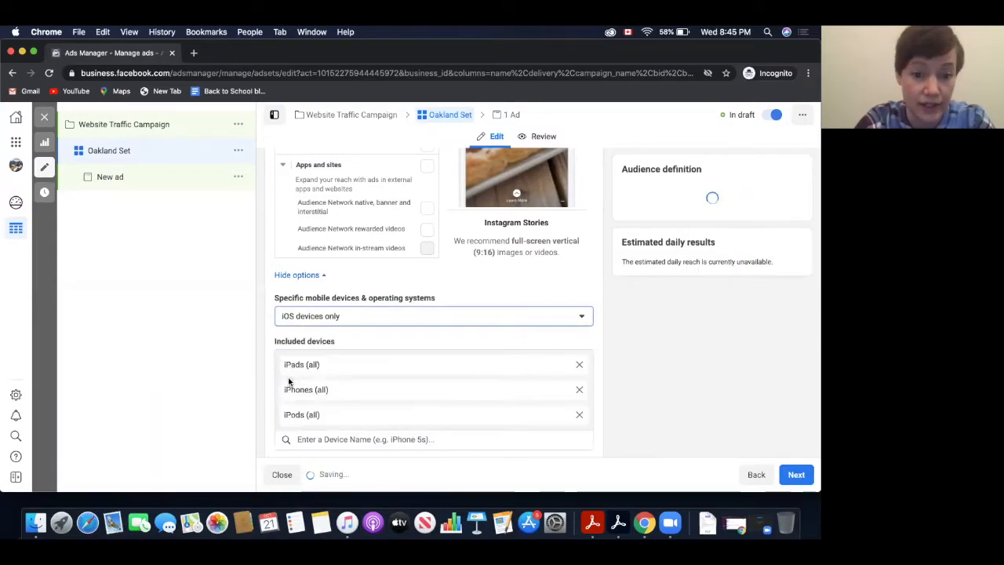
pyautogui.scroll(-2, 501, 302)
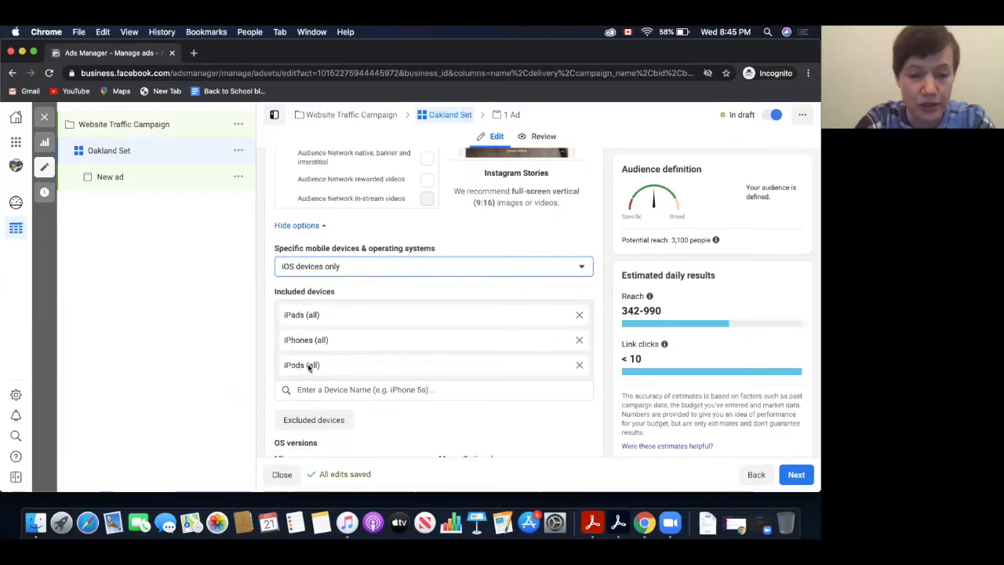
pyautogui.click(579, 365)
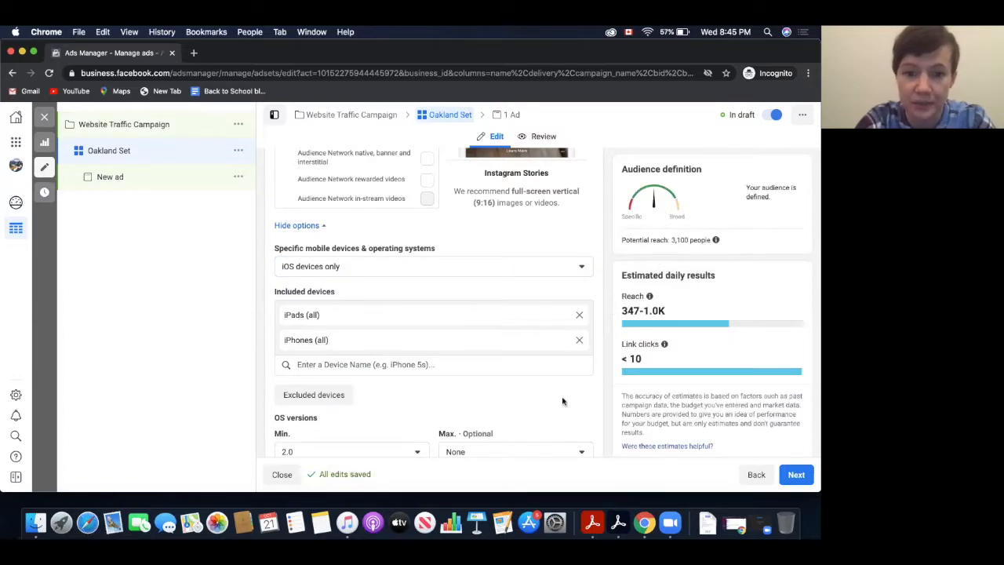
# - Review the ad set's OS version, skippable ad, brand safety, delivery optimisation and cost control settings
pyautogui.scroll(-3, 562, 401)
pyautogui.scroll(-2, 563, 401)
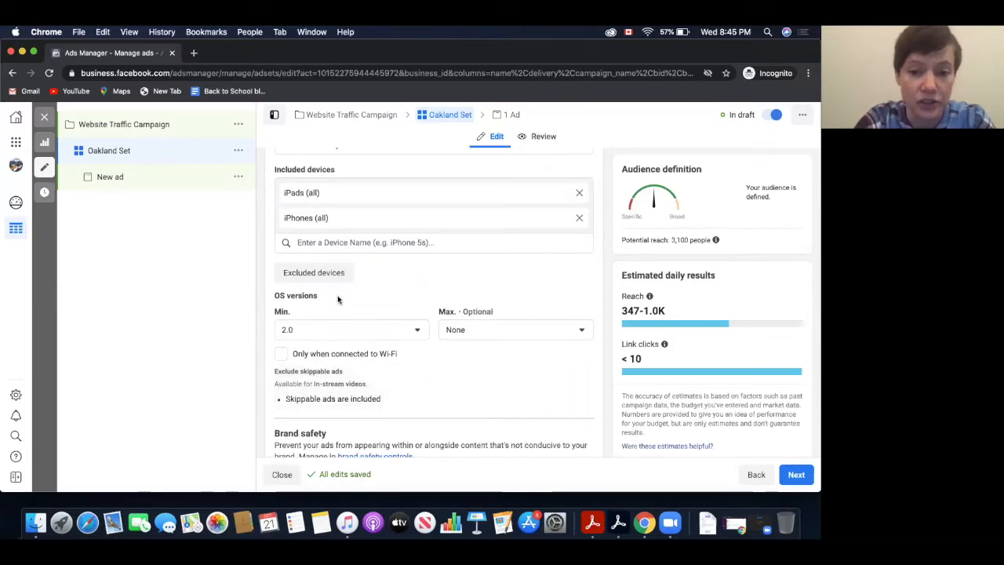
pyautogui.scroll(-3, 409, 344)
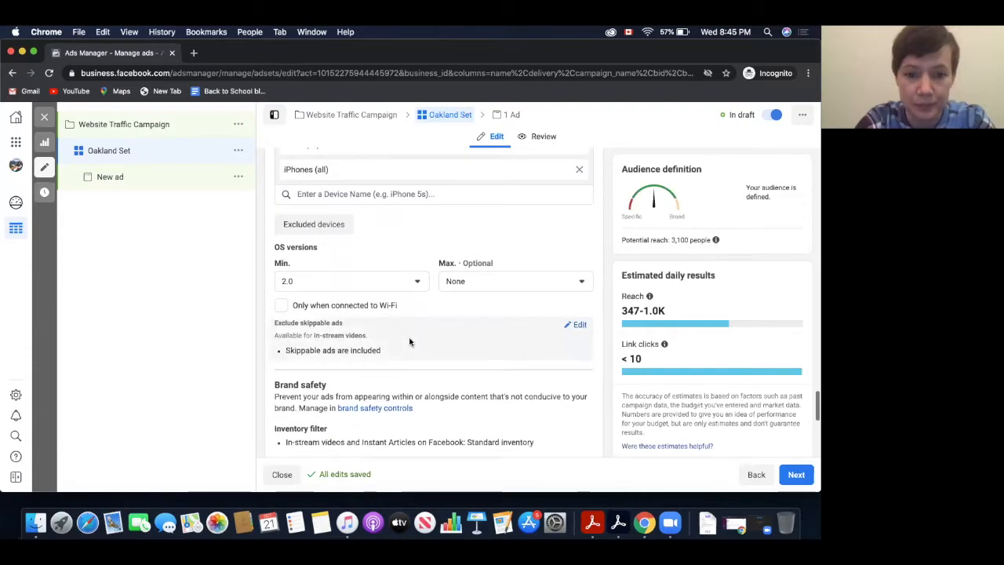
pyautogui.scroll(-2, 409, 339)
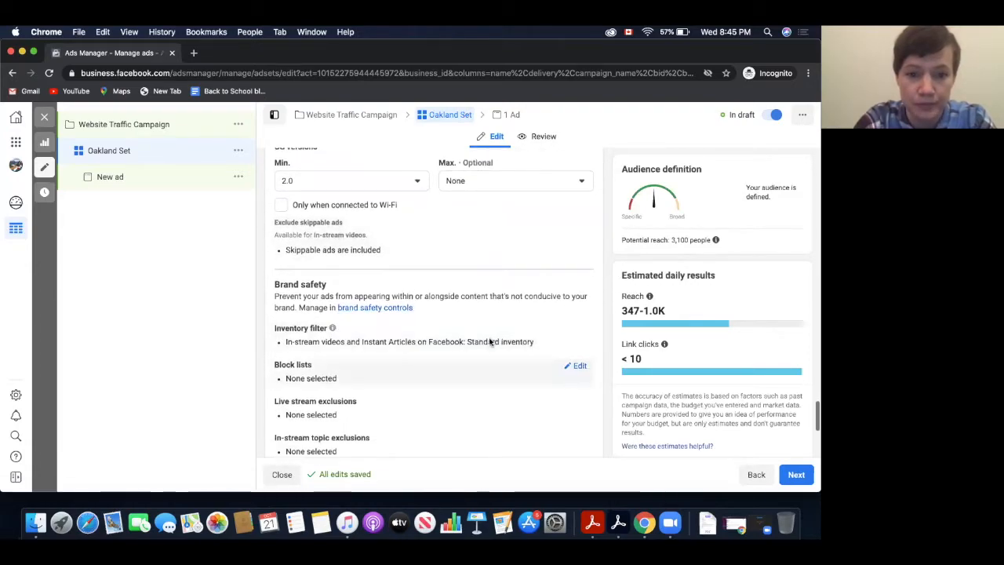
pyautogui.scroll(-1, 490, 341)
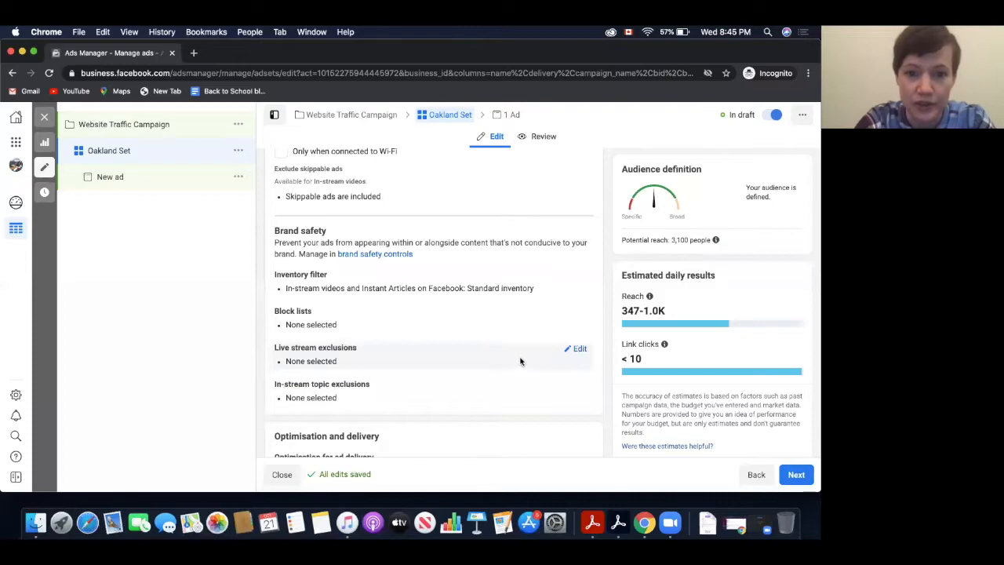
pyautogui.scroll(-4, 524, 362)
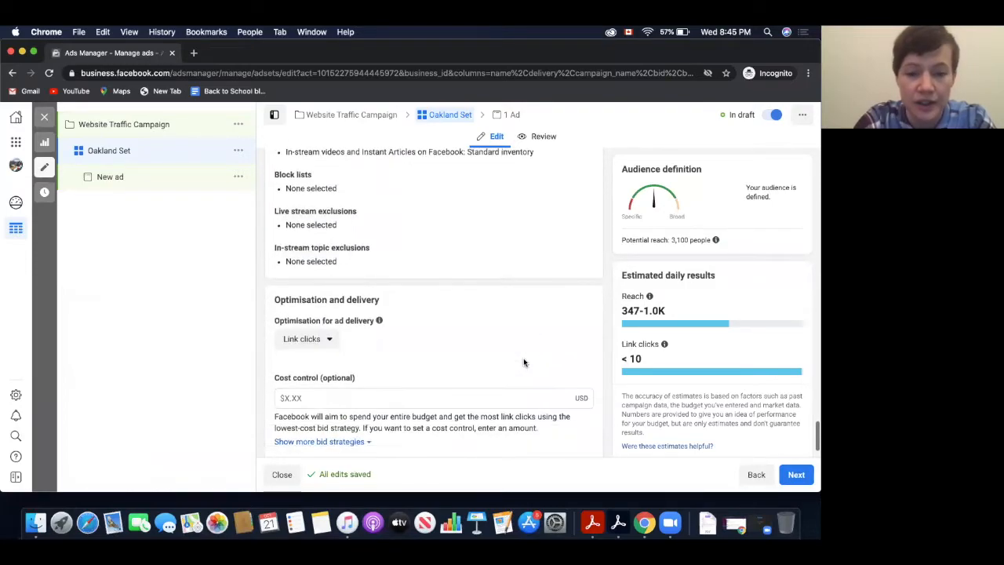
pyautogui.scroll(-1, 524, 361)
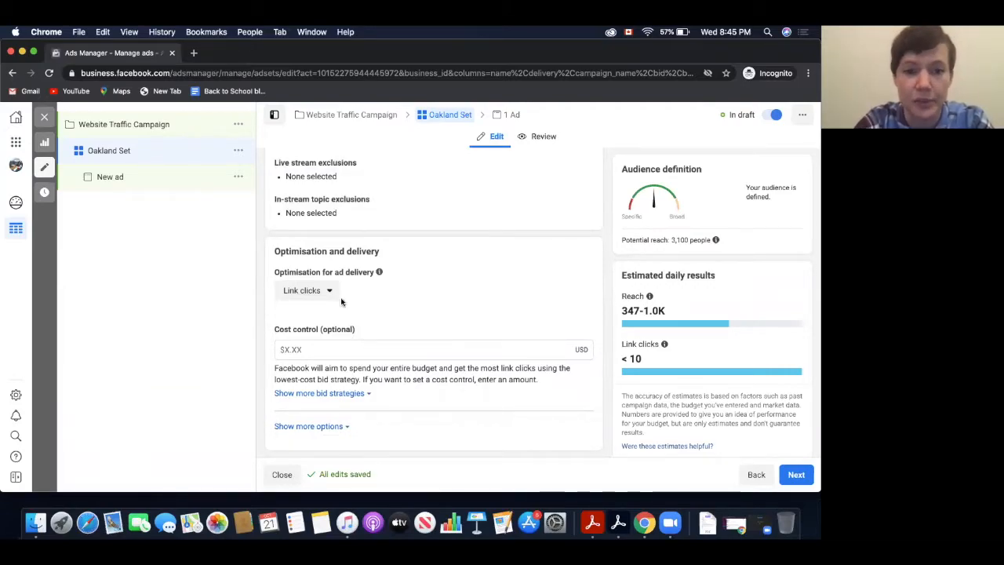
pyautogui.scroll(-1, 404, 294)
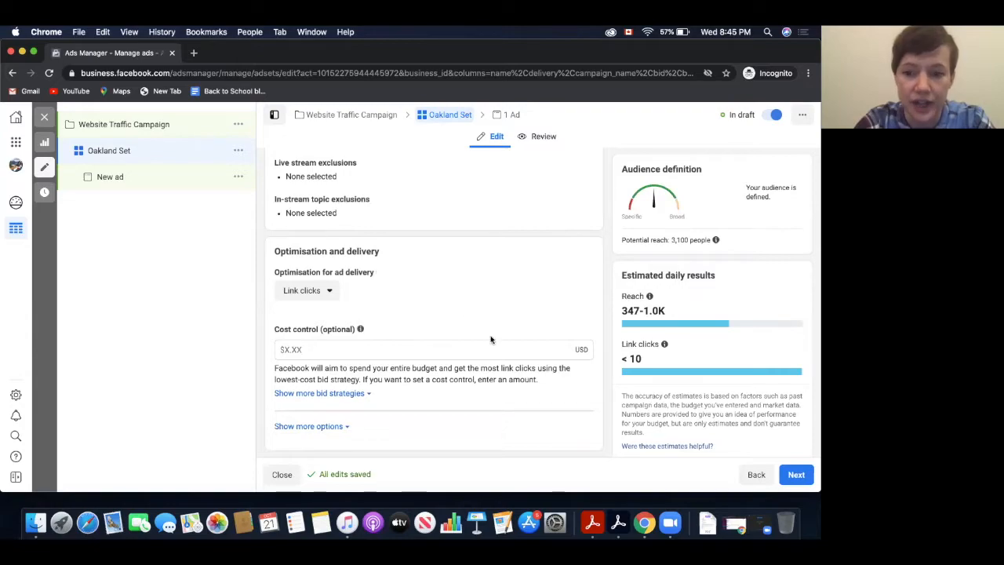
# - Proceed to the ad level and rename the new ad as Ad 1
pyautogui.click(785, 474)
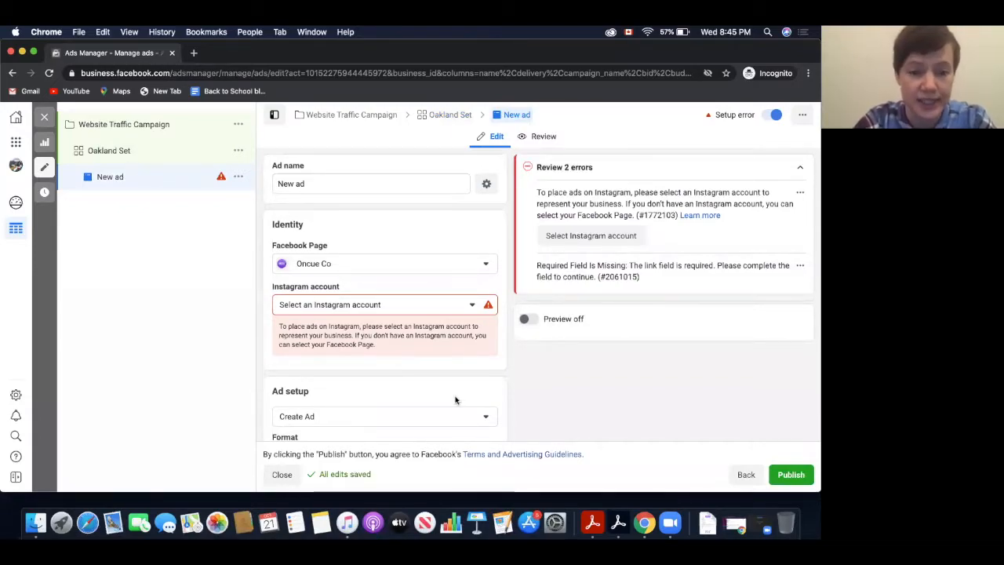
pyautogui.tripleClick(302, 183)
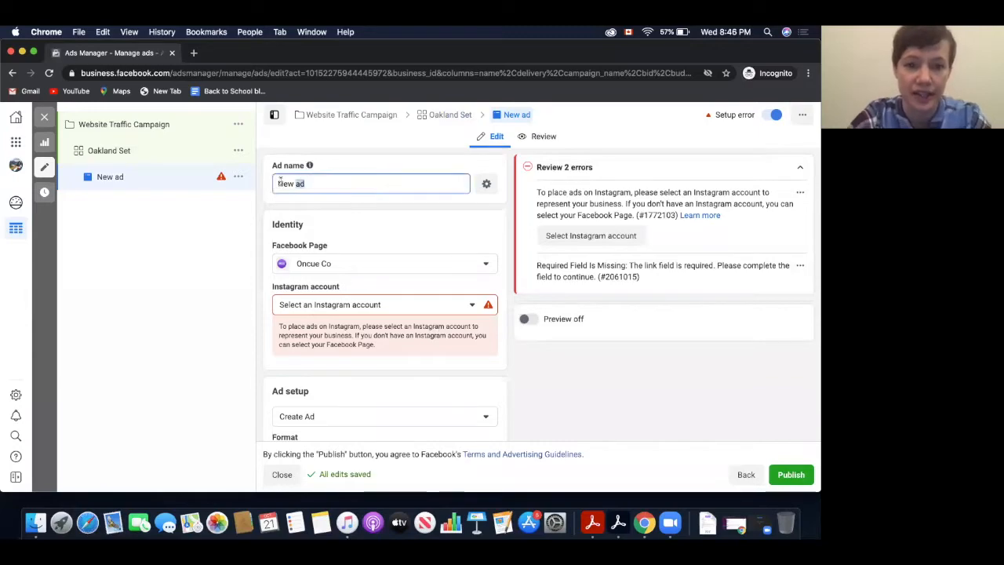
pyautogui.write('Ad 1')
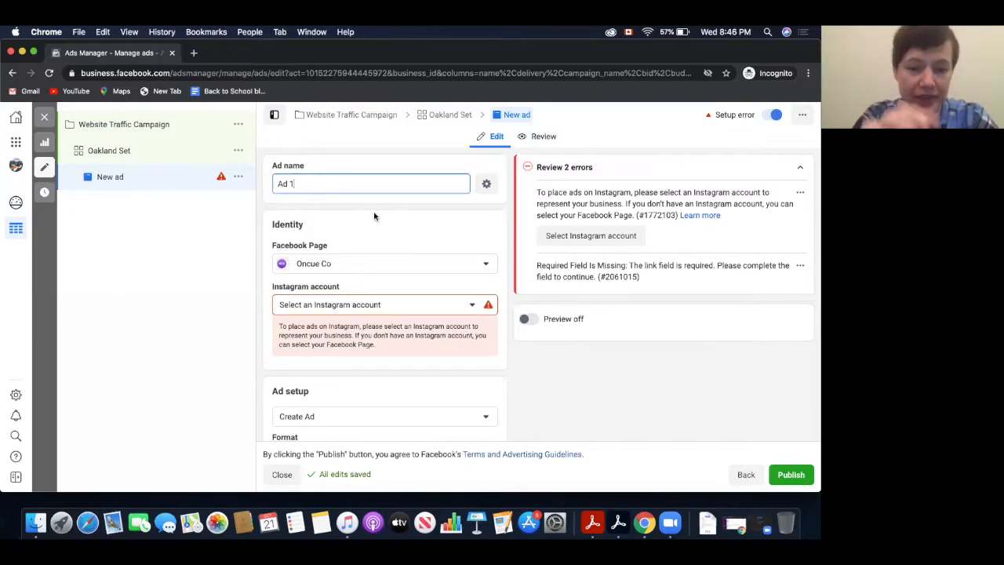
# - Select imovedthis as the ad's Instagram account and look over the ad setup and format options
pyautogui.scroll(-1, 406, 210)
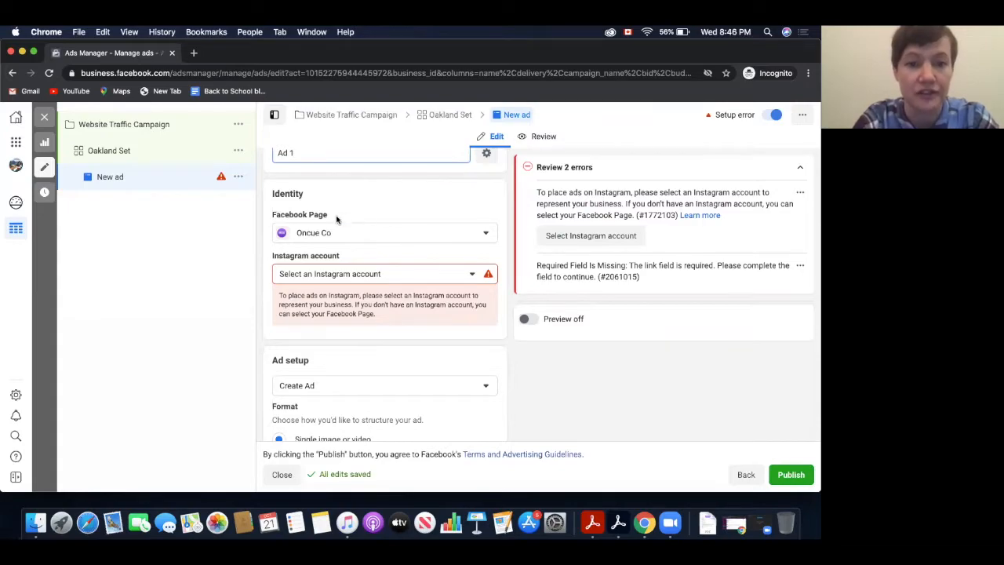
pyautogui.moveTo(333, 214)
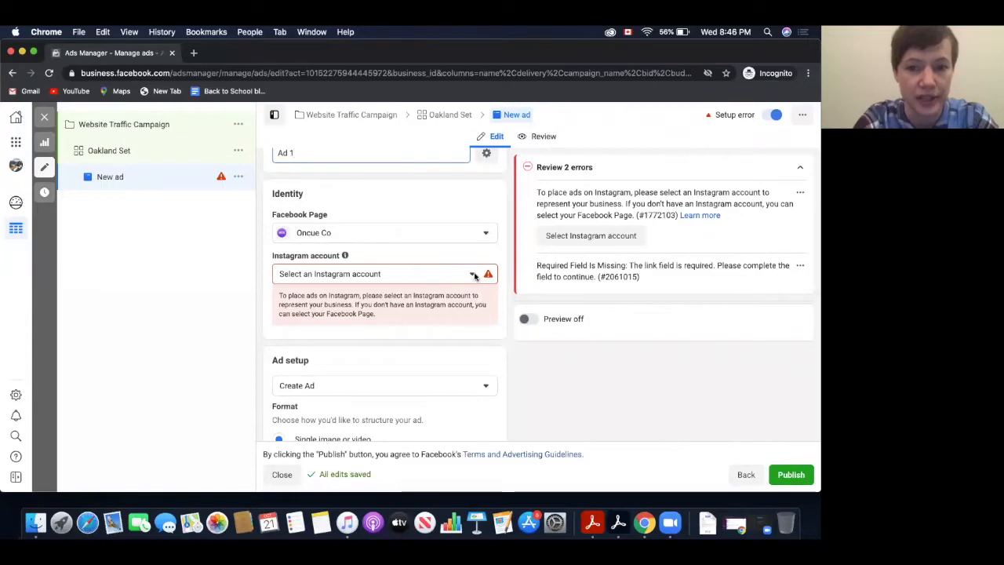
pyautogui.click(448, 276)
pyautogui.click(397, 320)
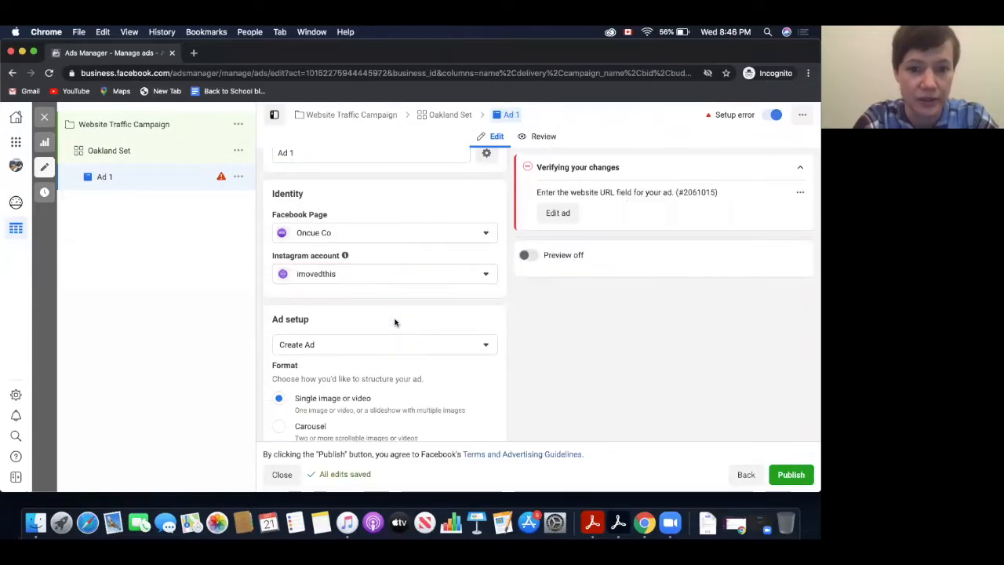
pyautogui.scroll(-2, 475, 302)
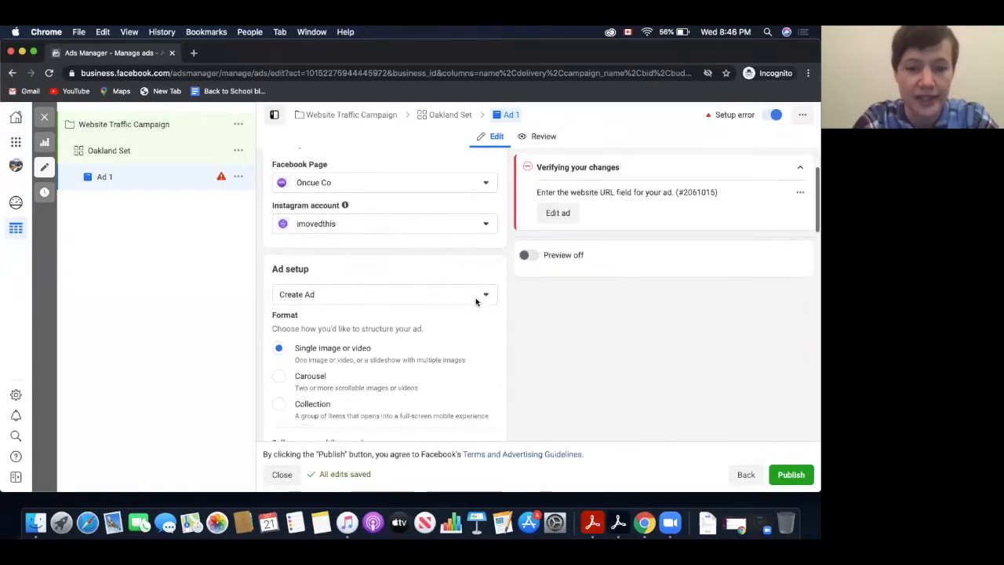
pyautogui.scroll(-2, 475, 301)
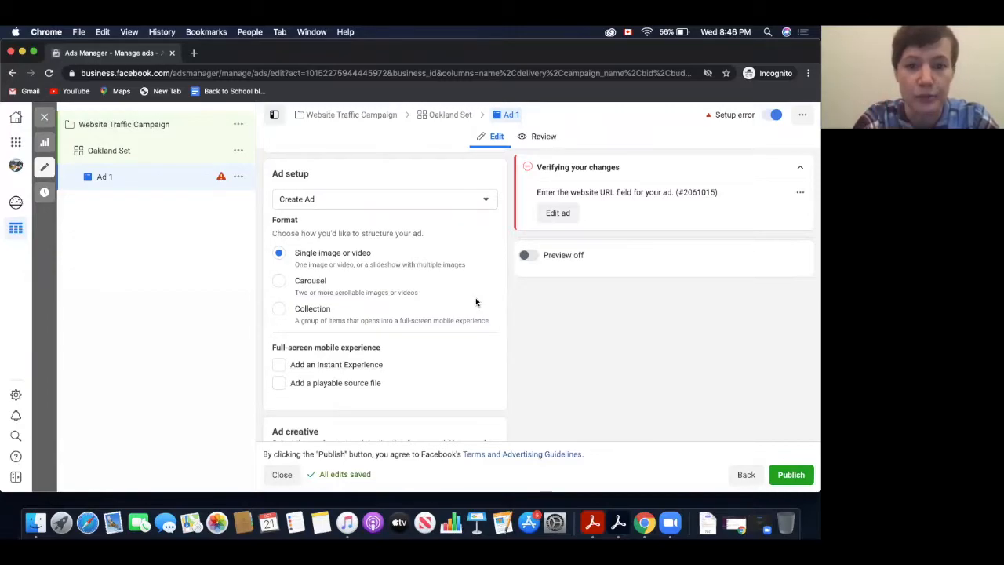
# - Turn on the ad preview while moving on from the format options to the ad creative section
pyautogui.scroll(-1, 475, 299)
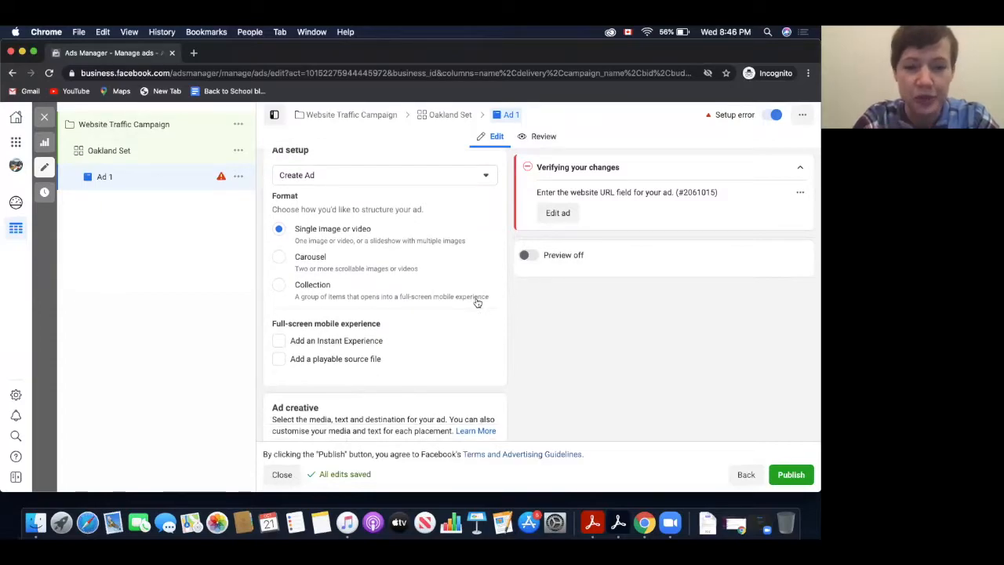
pyautogui.scroll(-1, 435, 311)
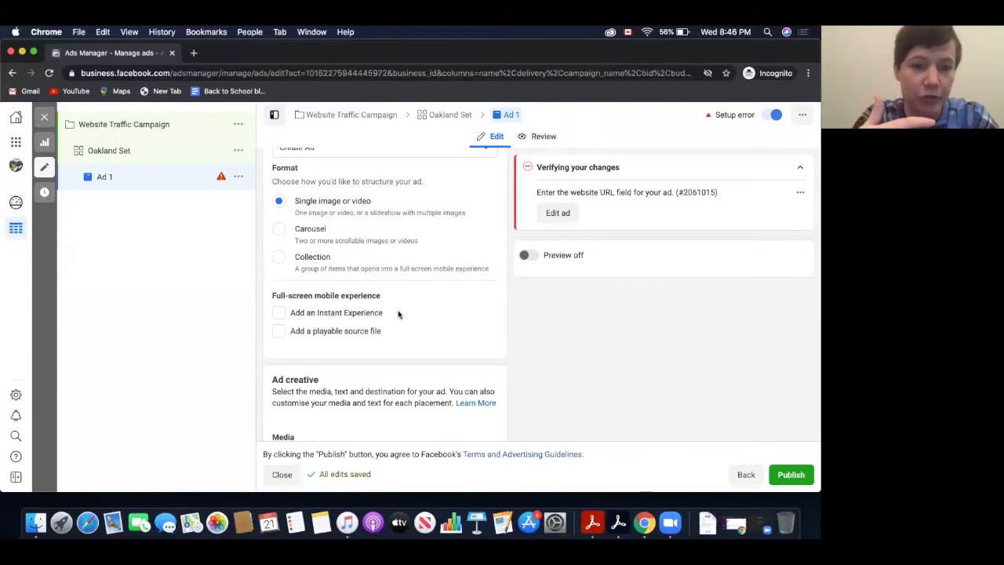
pyautogui.scroll(-2, 436, 327)
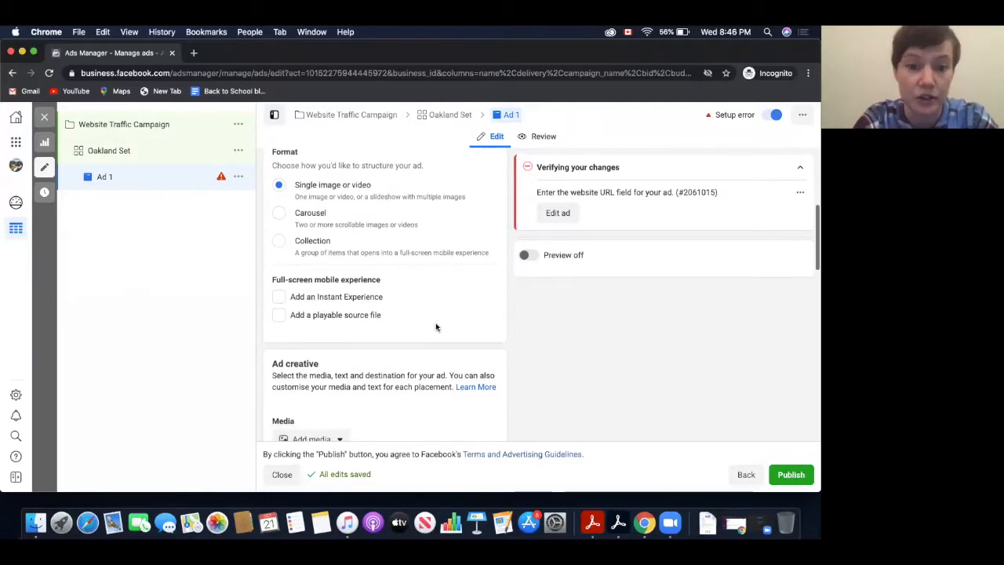
pyautogui.scroll(-2, 436, 327)
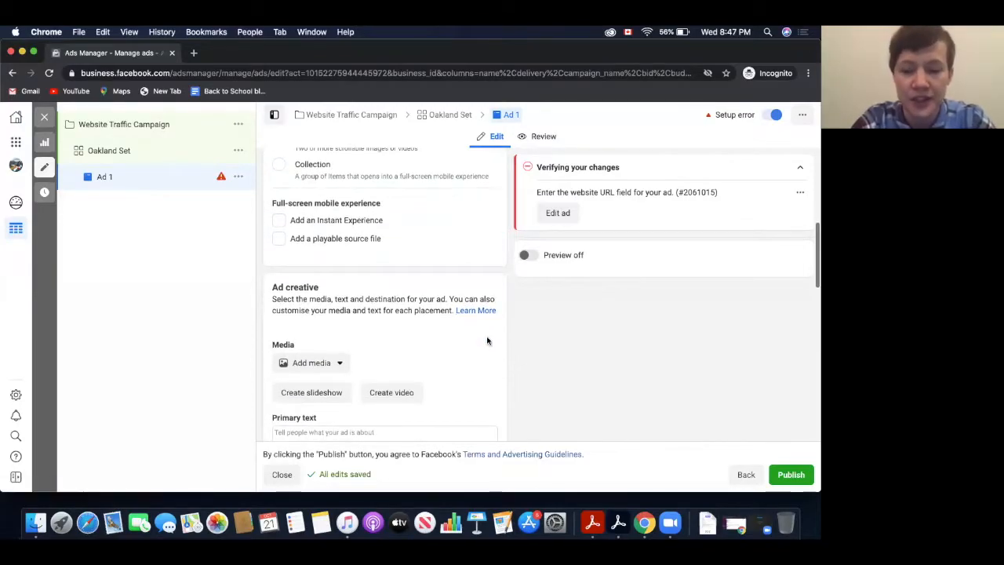
pyautogui.click(526, 256)
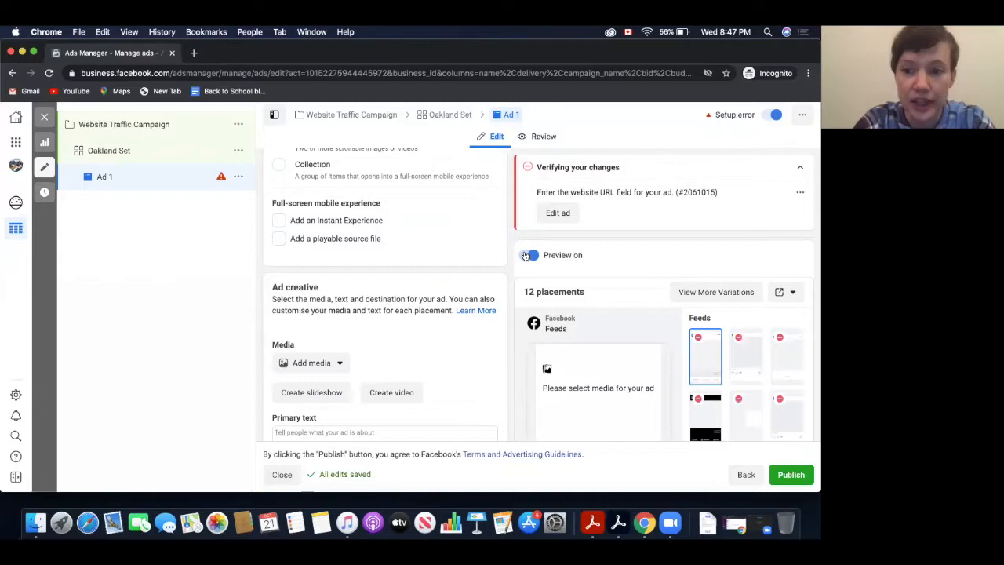
# - Start adding an image to the ad creative's media so that the image library opens
pyautogui.scroll(-3, 475, 345)
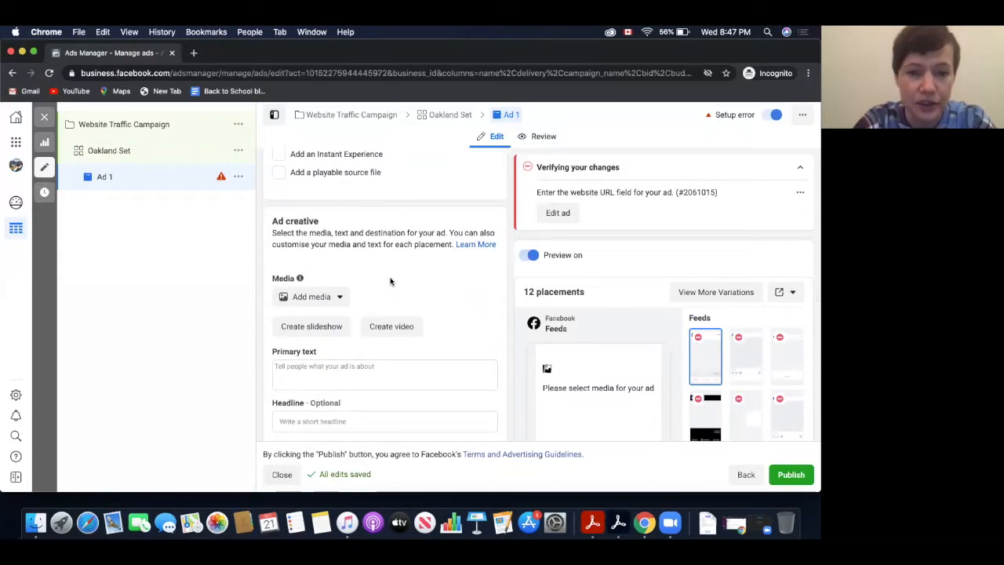
pyautogui.scroll(-1, 390, 280)
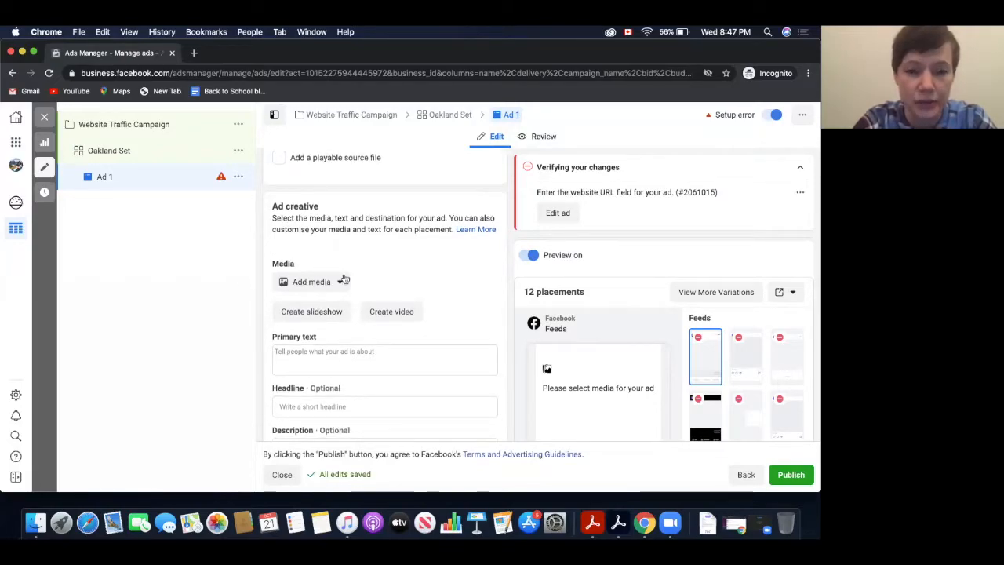
pyautogui.click(338, 282)
pyautogui.click(330, 282)
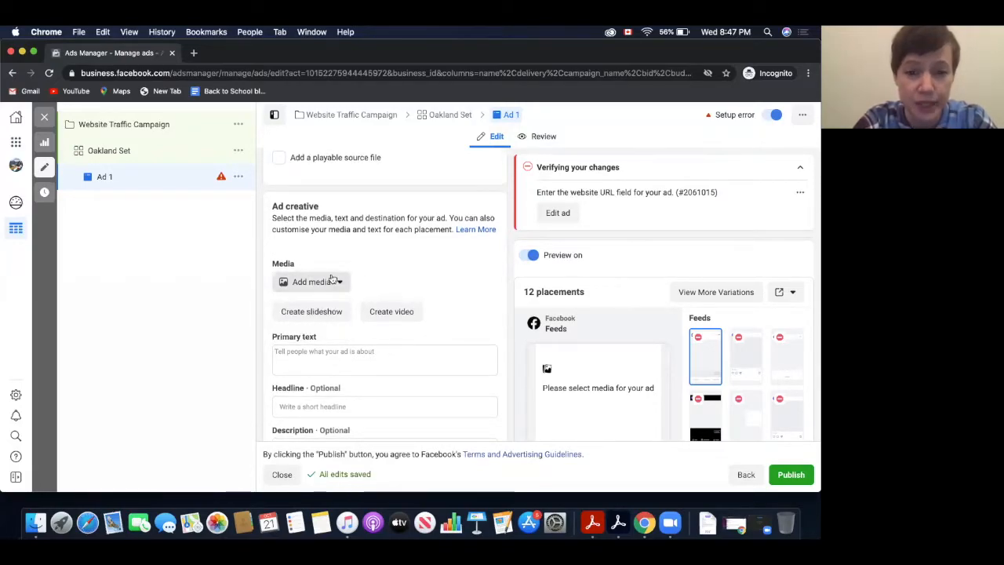
pyautogui.click(339, 281)
pyautogui.click(308, 310)
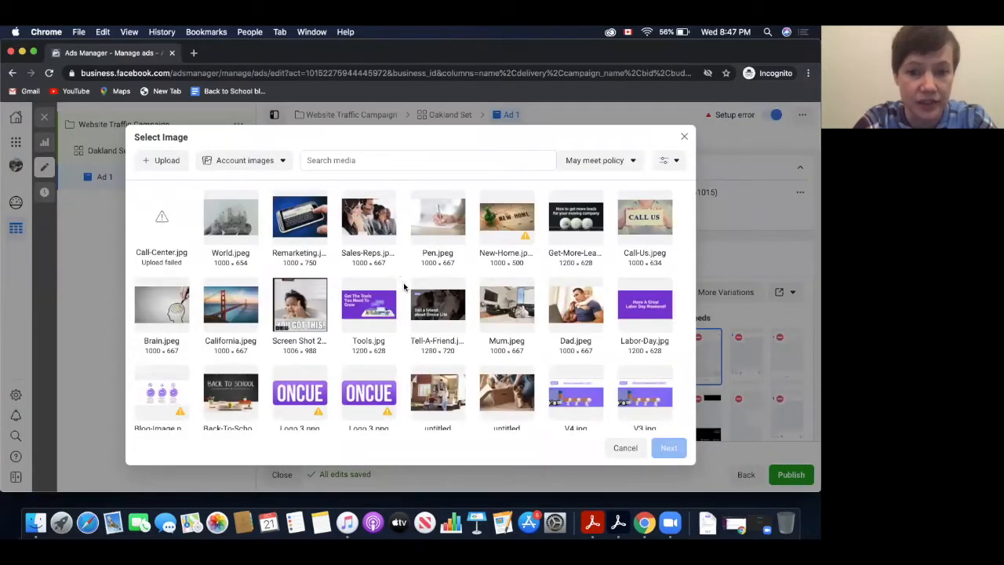
# - Search the stock photos for moving and add the photo of a family at a loaded moving truck to the ad
pyautogui.click(280, 161)
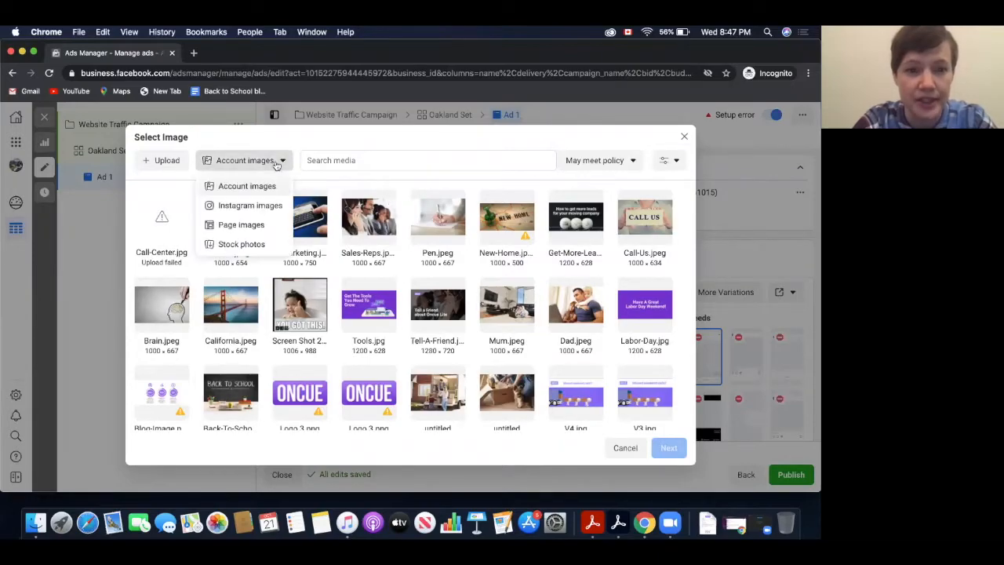
pyautogui.click(259, 244)
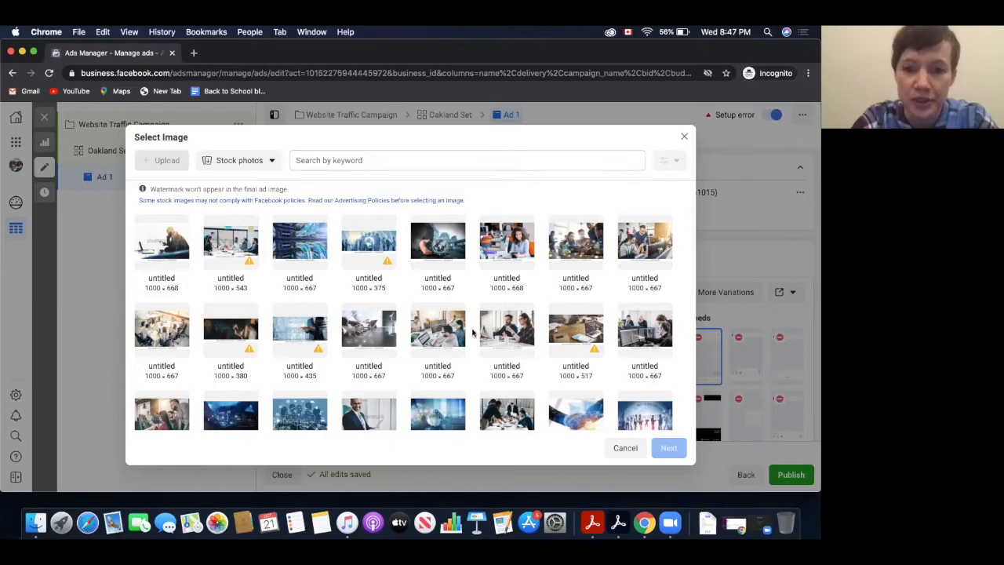
pyautogui.click(351, 161)
pyautogui.write('moving')
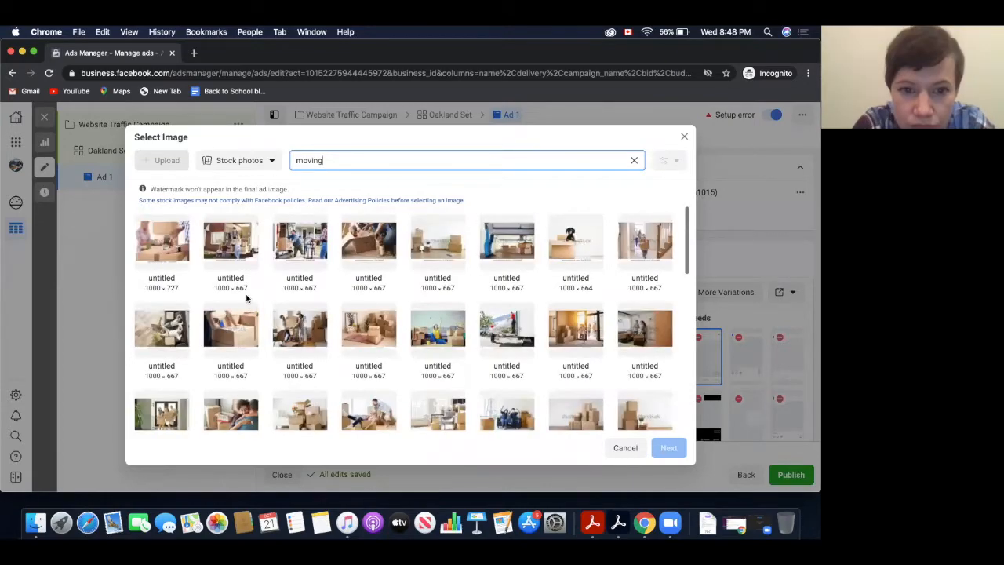
pyautogui.click(231, 239)
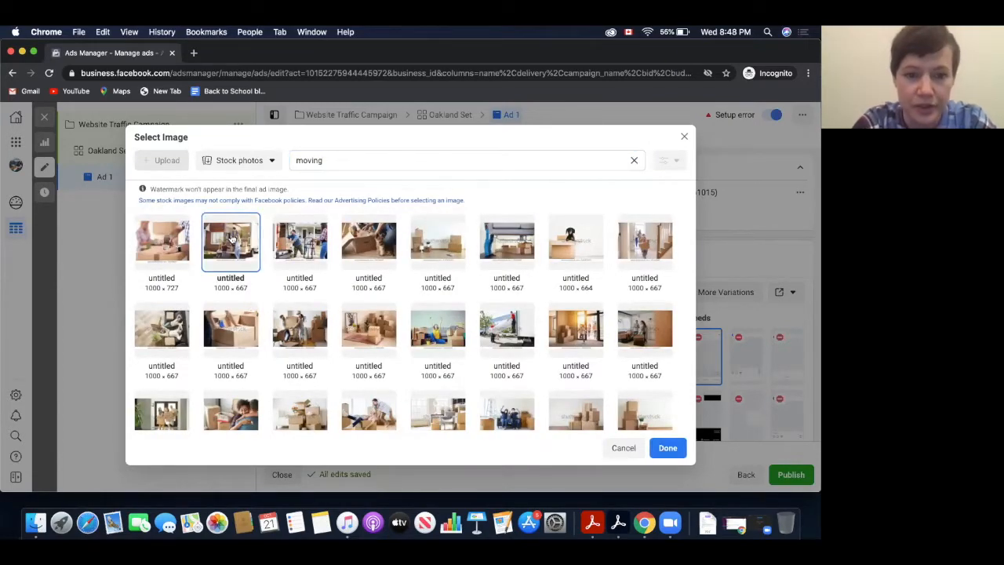
pyautogui.click(665, 448)
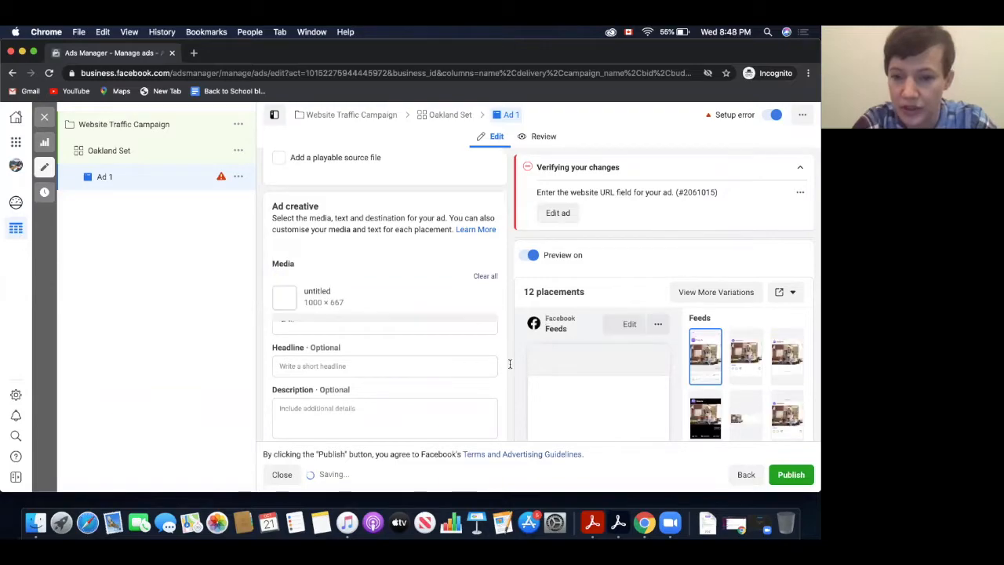
# - Enter the ad headline "Are you moving? We can make it stress-free"
pyautogui.scroll(-1, 511, 371)
pyautogui.scroll(-3, 642, 309)
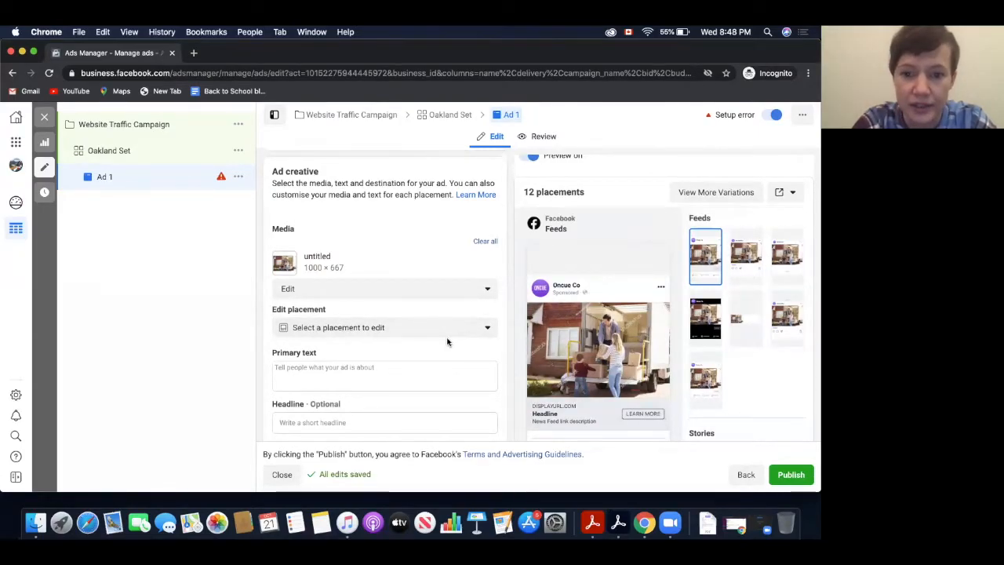
pyautogui.scroll(-2, 447, 341)
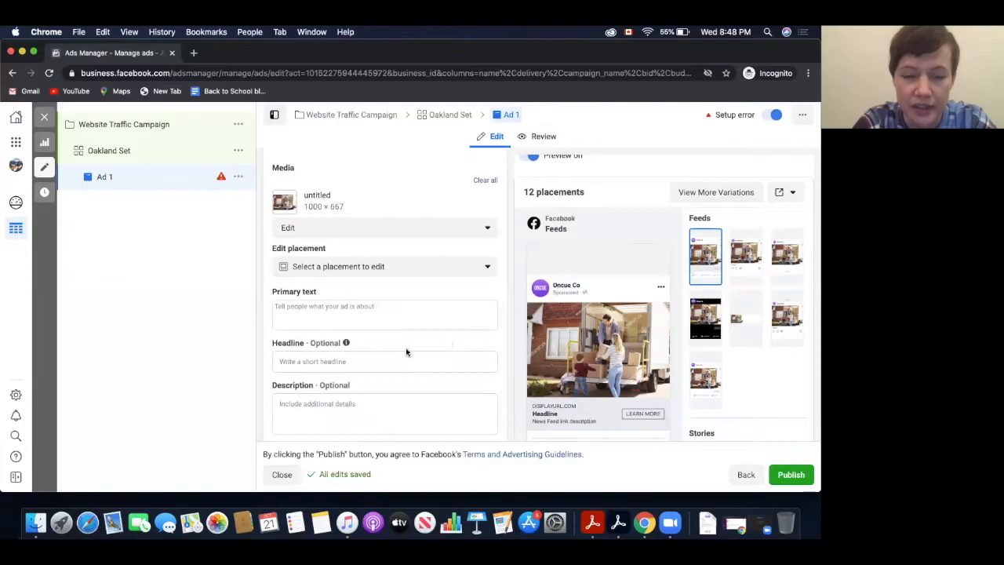
pyautogui.click(335, 360)
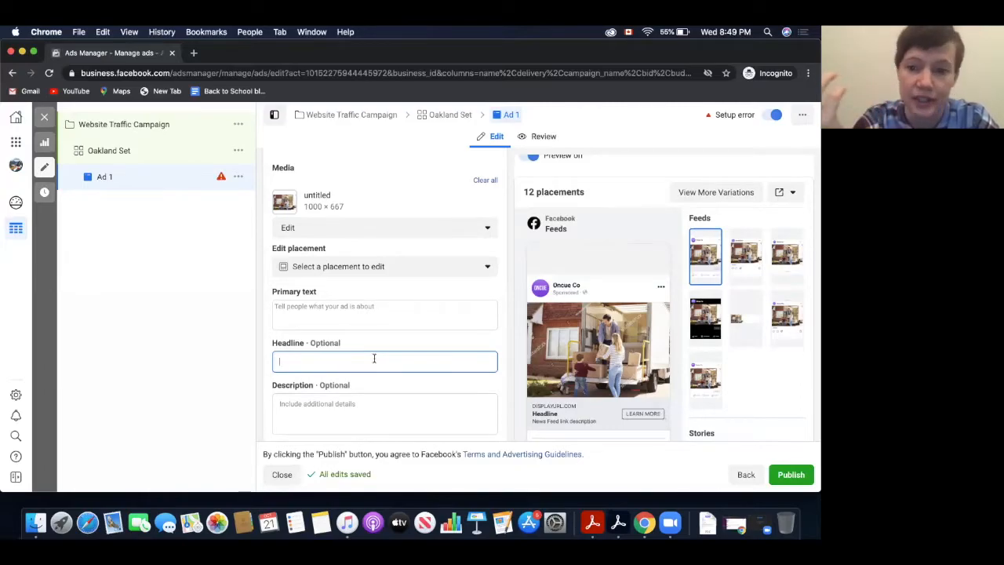
pyautogui.write('A')
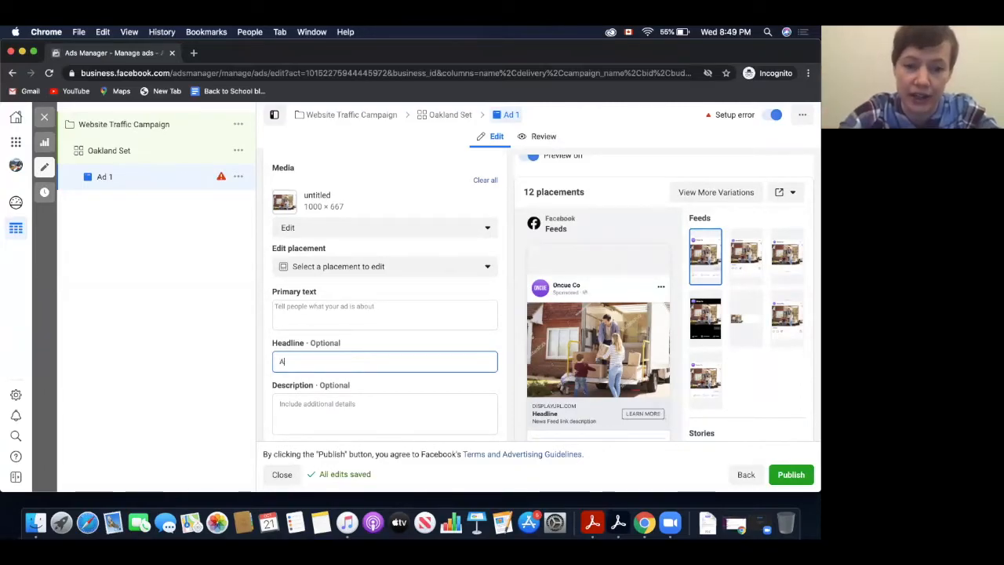
pyautogui.write('re you moving? We can mak')
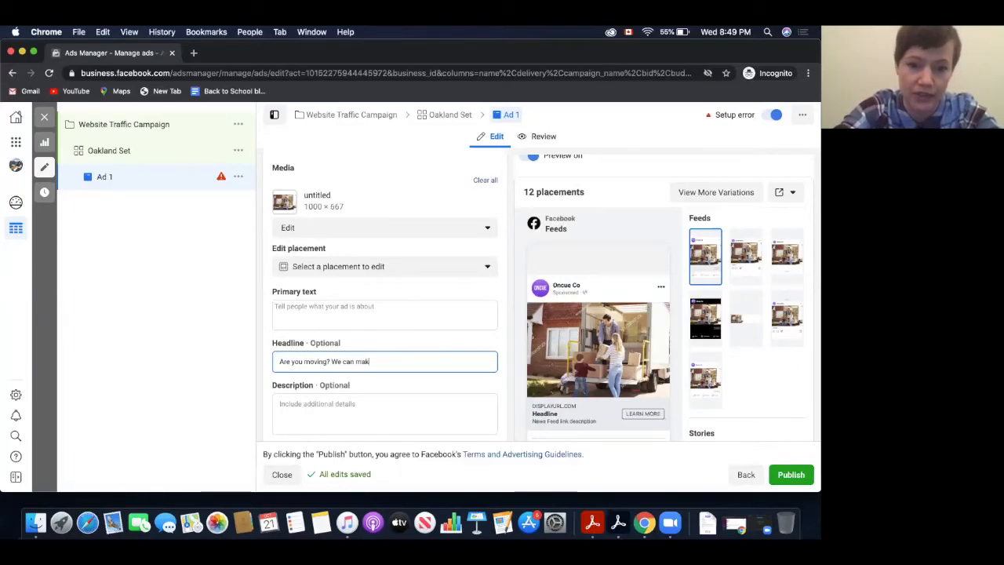
pyautogui.write('e it stress')
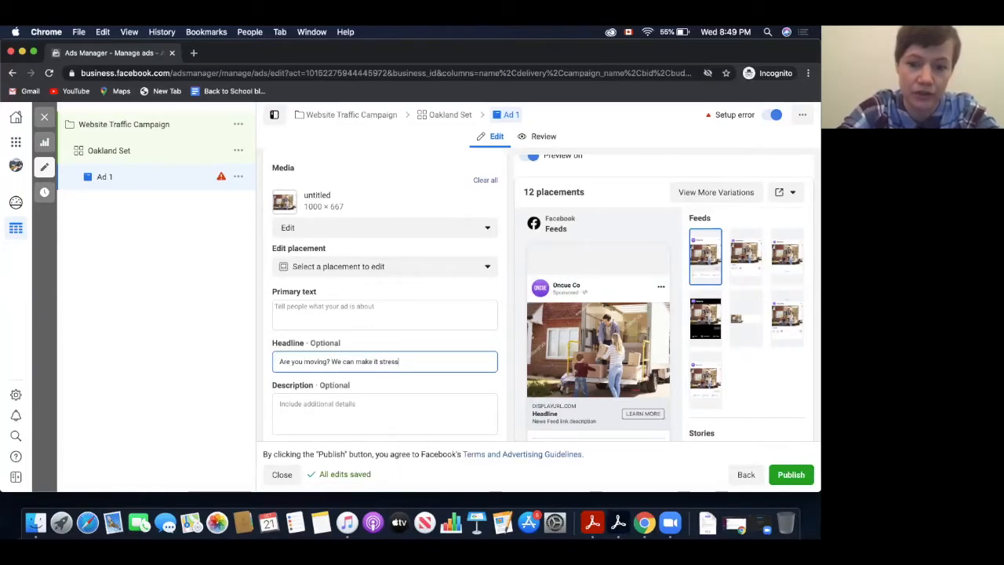
pyautogui.write('-free')
pyautogui.click(495, 341)
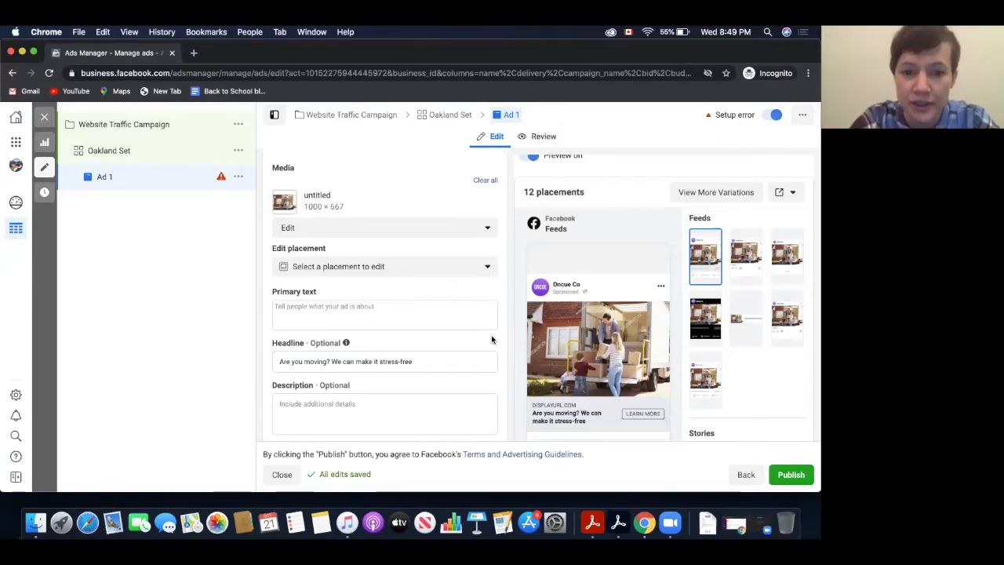
# - Enter the primary text "This is your chance to create captivating messaging to entice a customer to click" and check the field's guidance
pyautogui.click(396, 309)
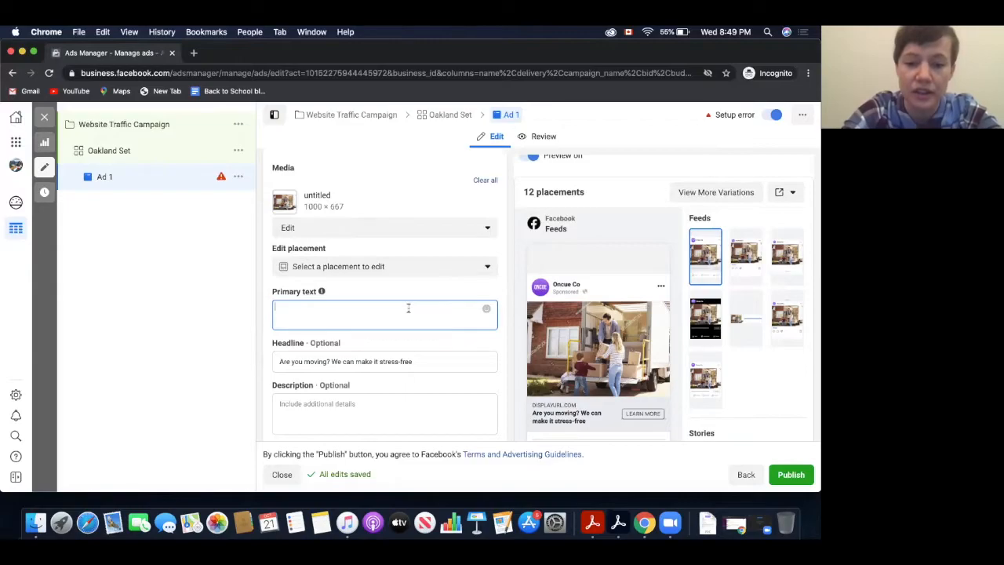
pyautogui.write('This is')
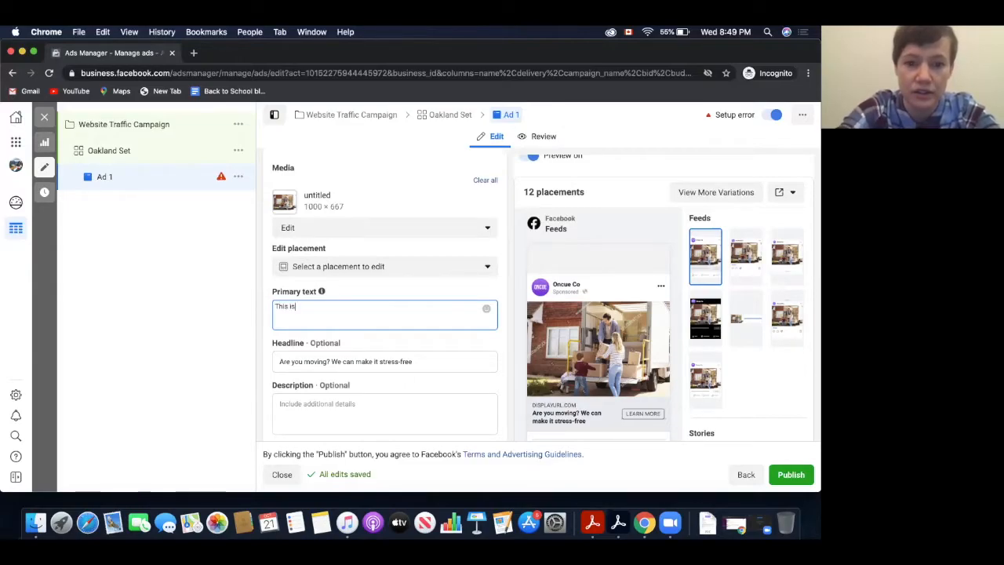
pyautogui.write(' your chance to create ca')
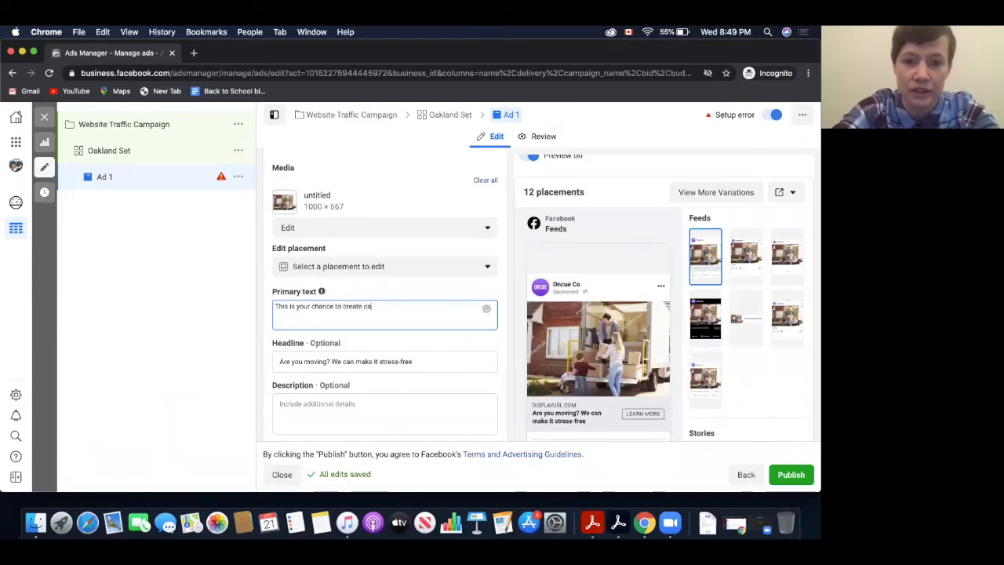
pyautogui.write('ptivating messaging to entice ')
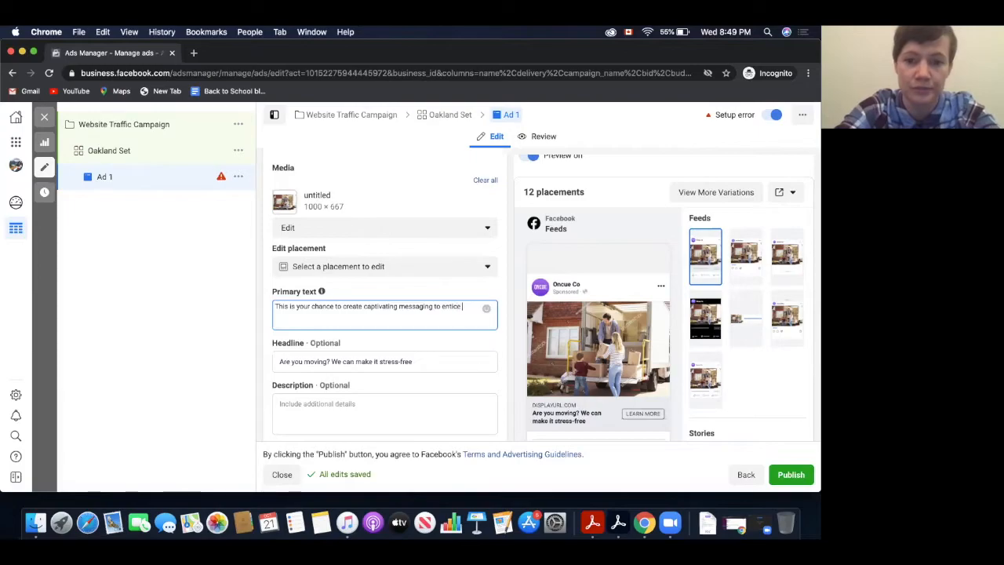
pyautogui.write('a customer')
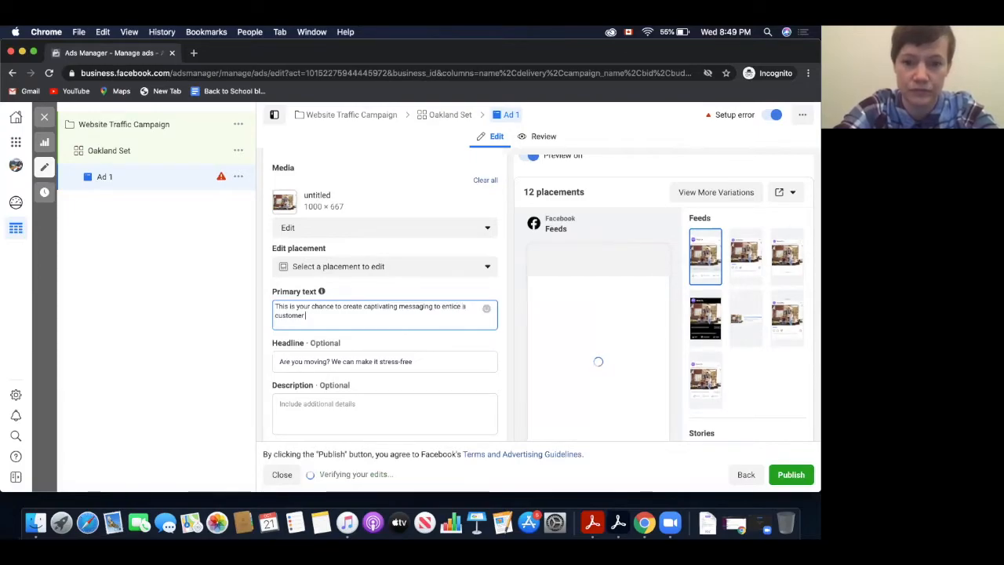
pyautogui.write(' to click')
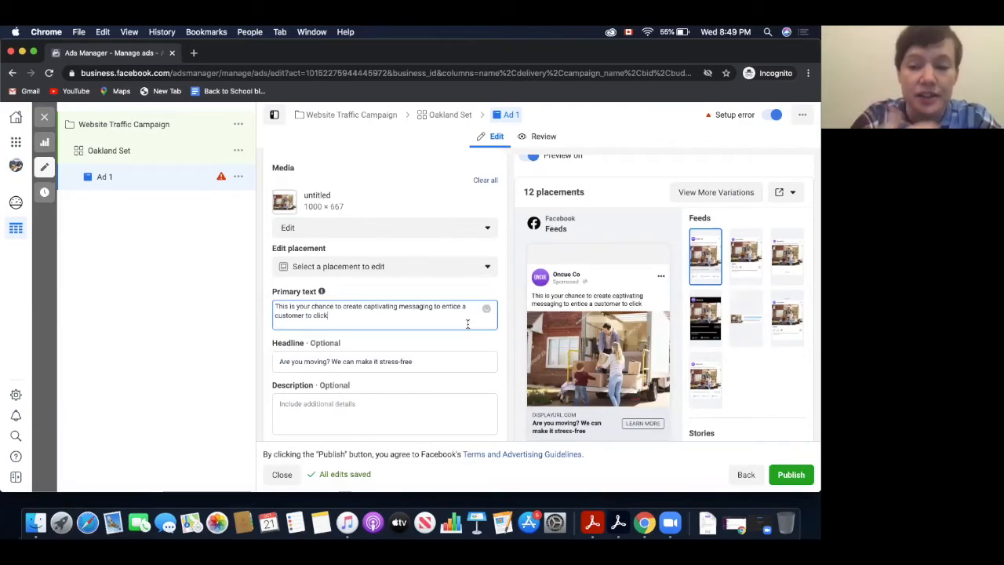
pyautogui.moveTo(321, 291)
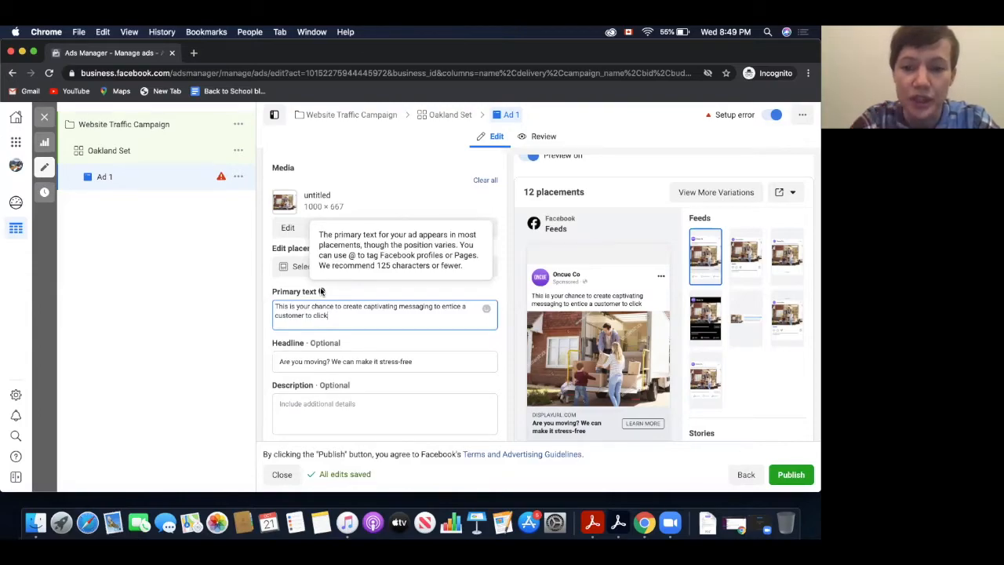
# - Enter the ad description "Additional information about what you offer"
pyautogui.click(348, 402)
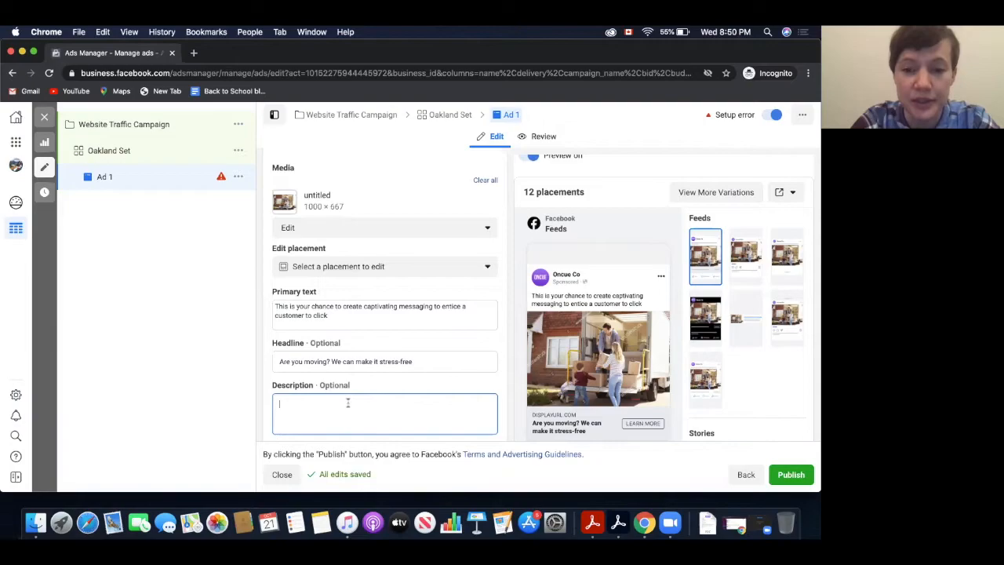
pyautogui.scroll(-1, 348, 402)
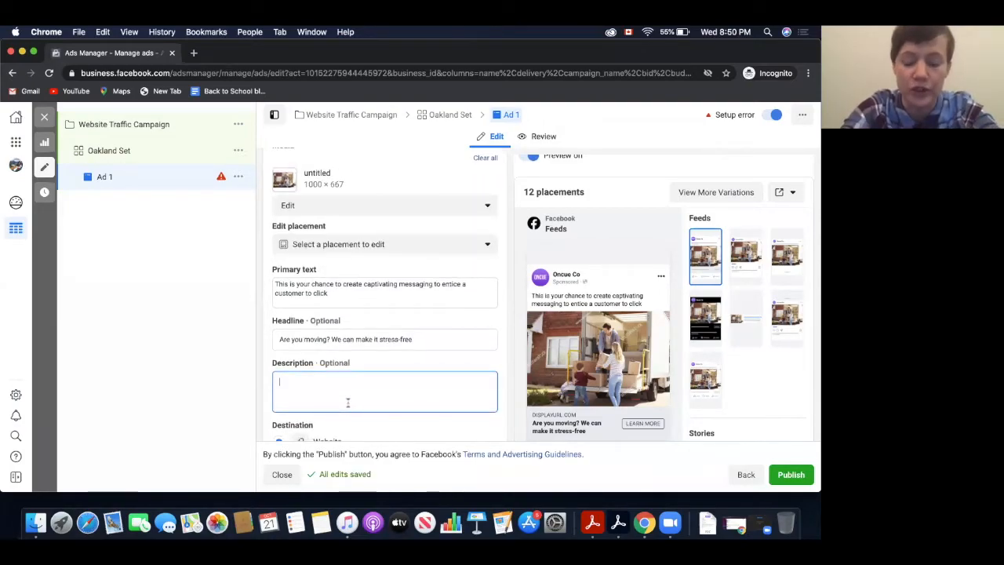
pyautogui.write('Addi')
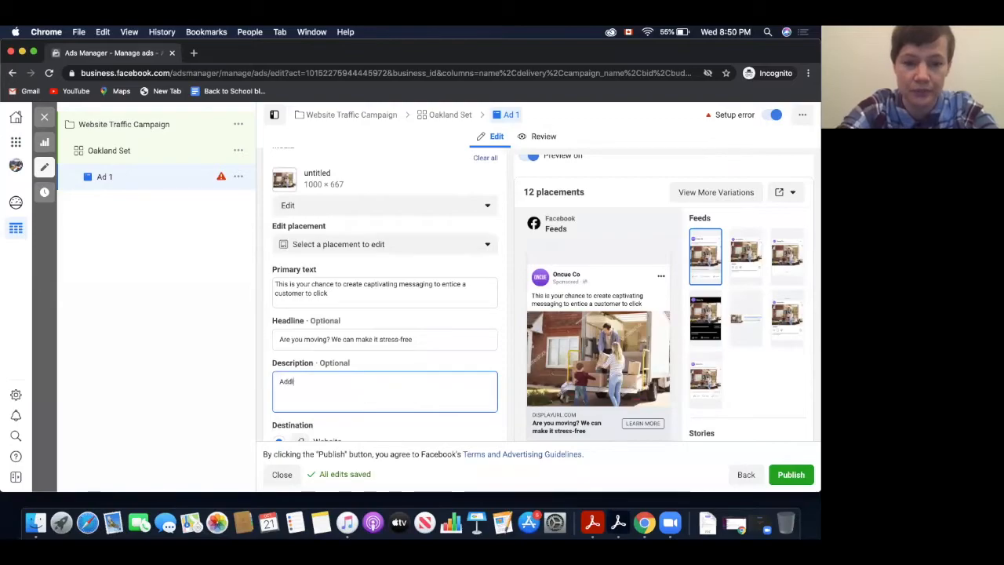
pyautogui.write('tional information a')
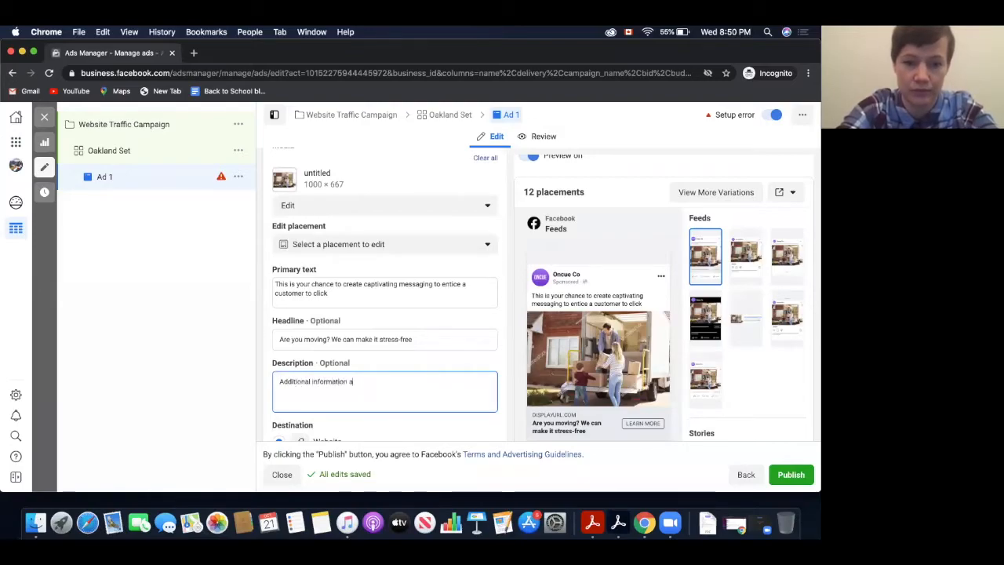
pyautogui.write('bout what you offer')
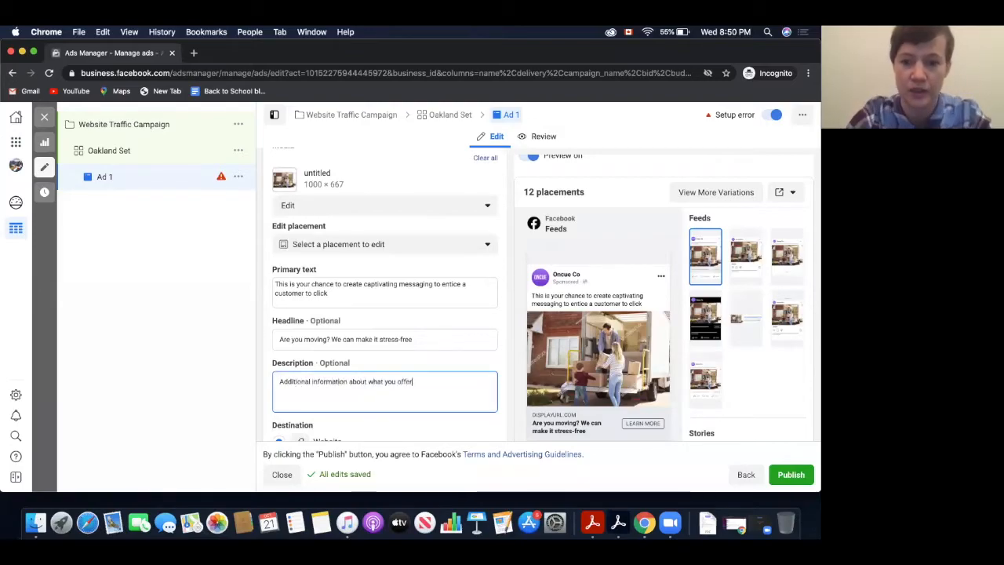
pyautogui.click(496, 367)
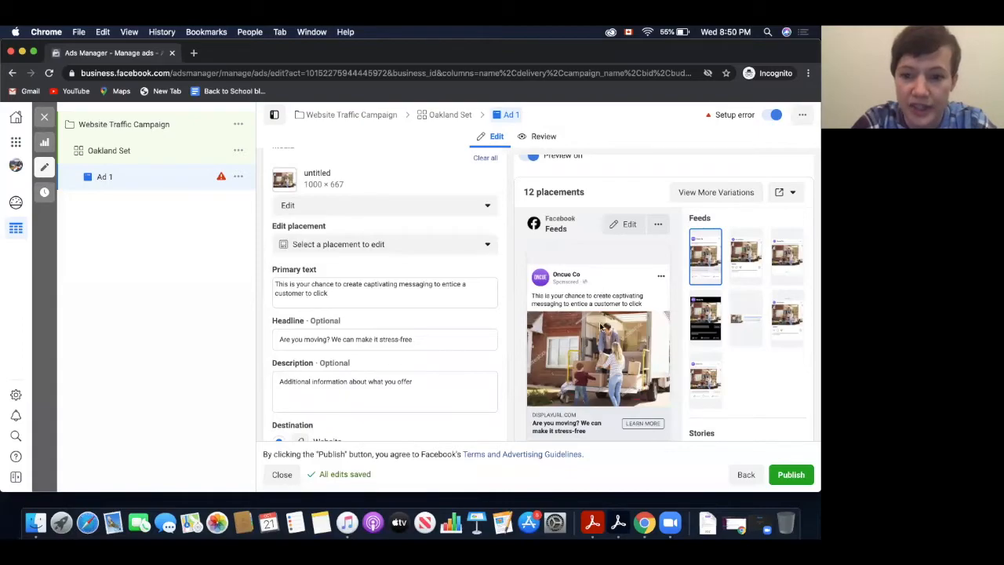
pyautogui.scroll(-2, 471, 365)
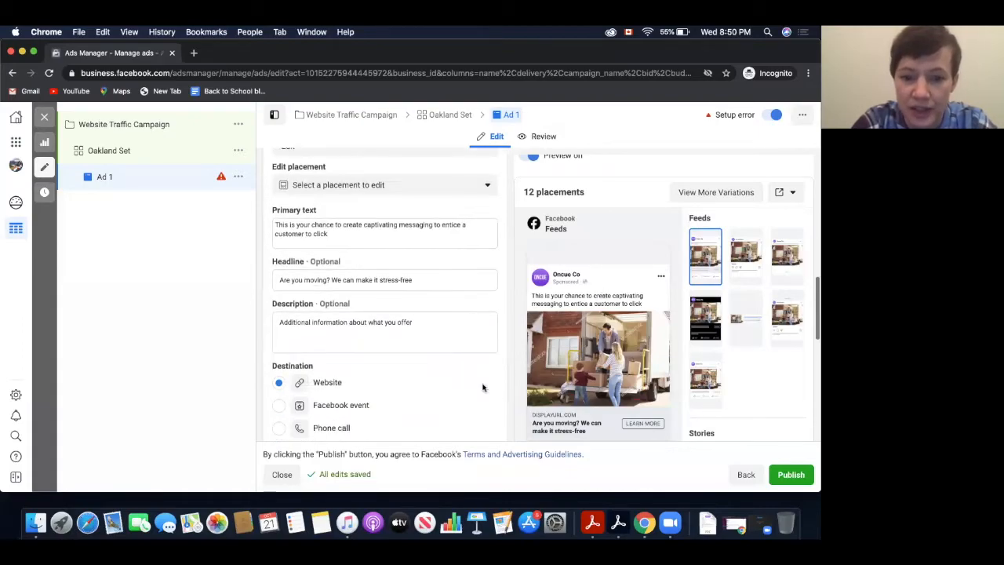
pyautogui.scroll(-2, 434, 395)
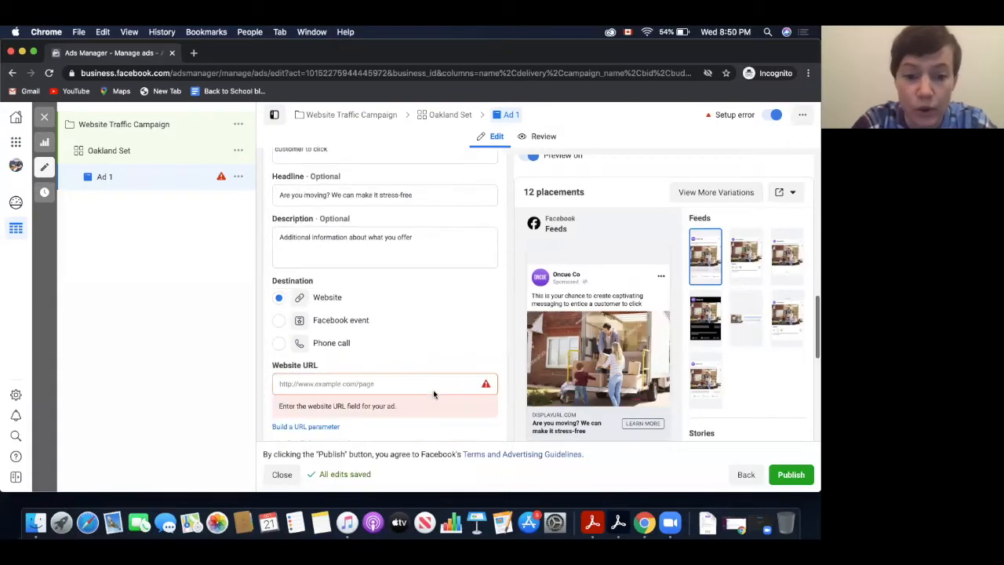
pyautogui.click(358, 382)
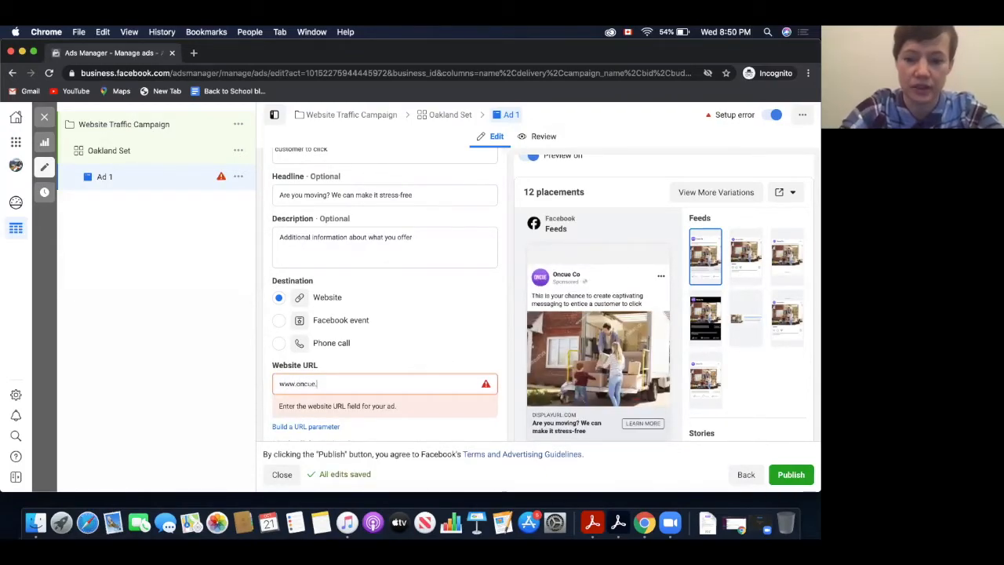
pyautogui.write('www.oncue.co')
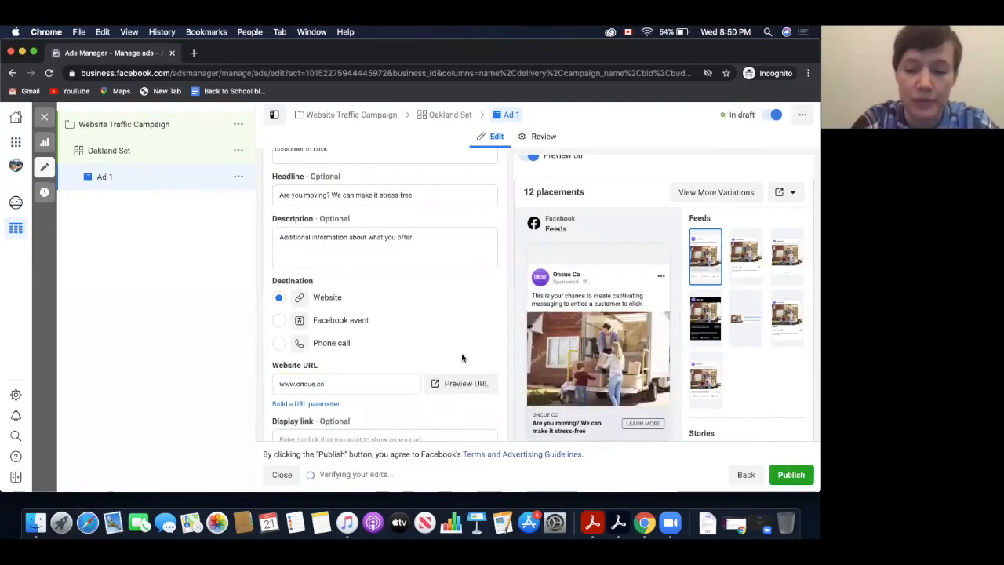
# - Set the ad's call to action to Contact Us
pyautogui.scroll(-2, 493, 344)
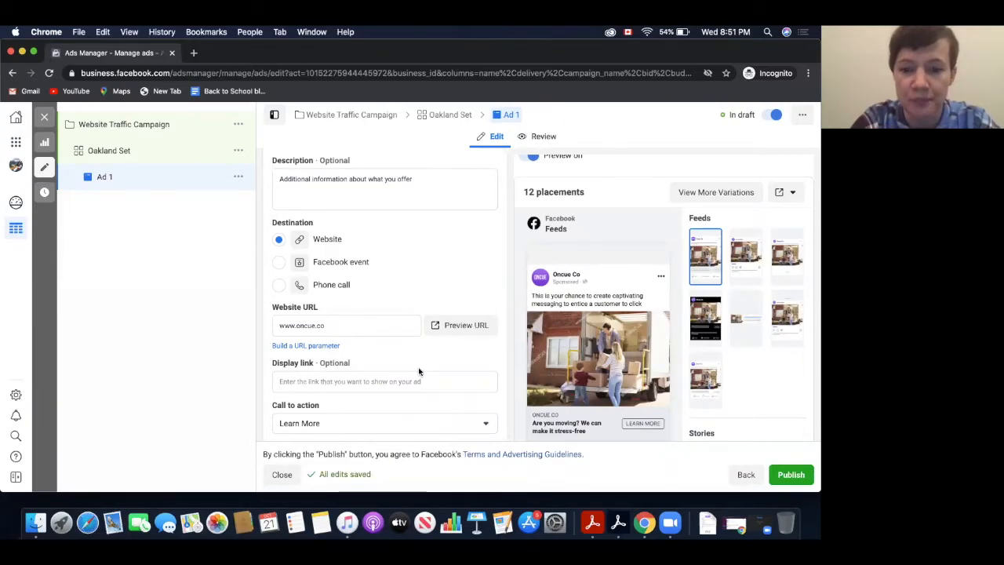
pyautogui.scroll(-1, 494, 376)
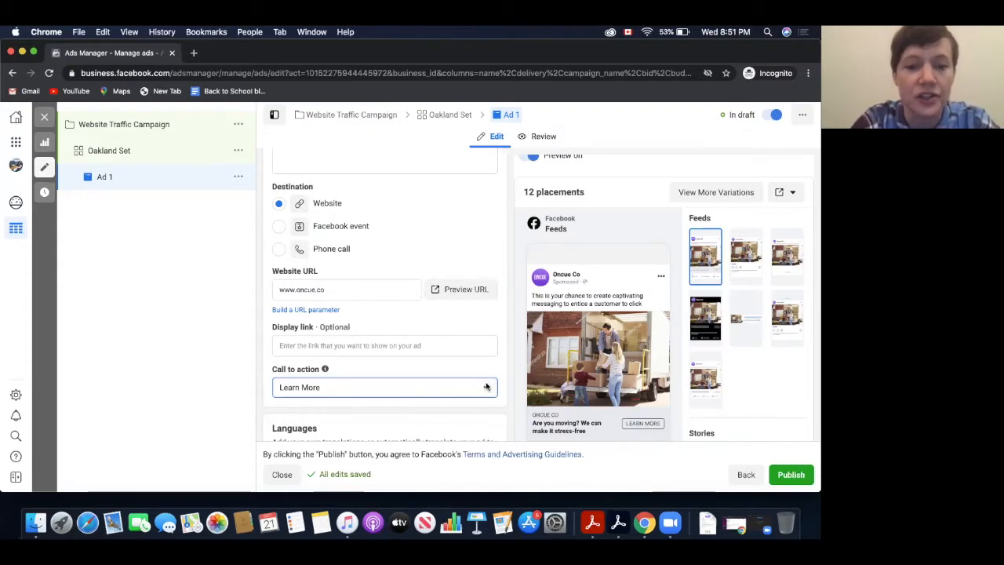
pyautogui.click(486, 386)
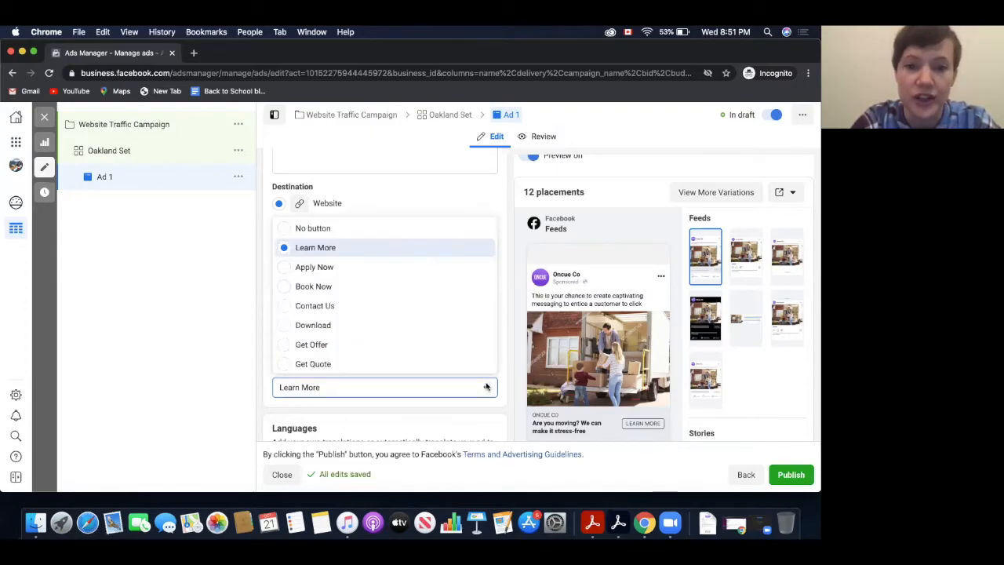
pyautogui.click(343, 306)
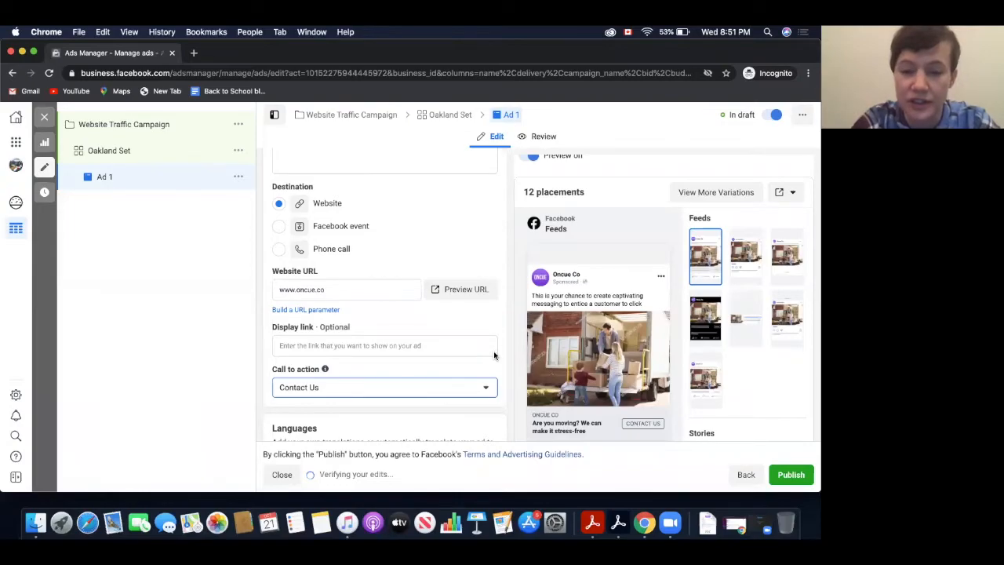
# - Preview the ad in the Instagram feed, Facebook feeds and Facebook Stories placements
pyautogui.click(750, 261)
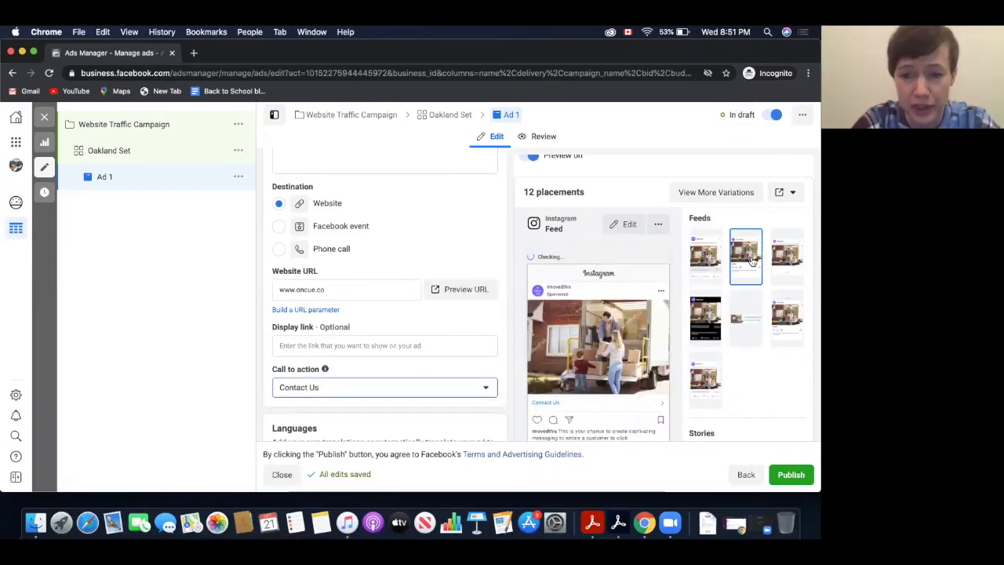
pyautogui.click(704, 257)
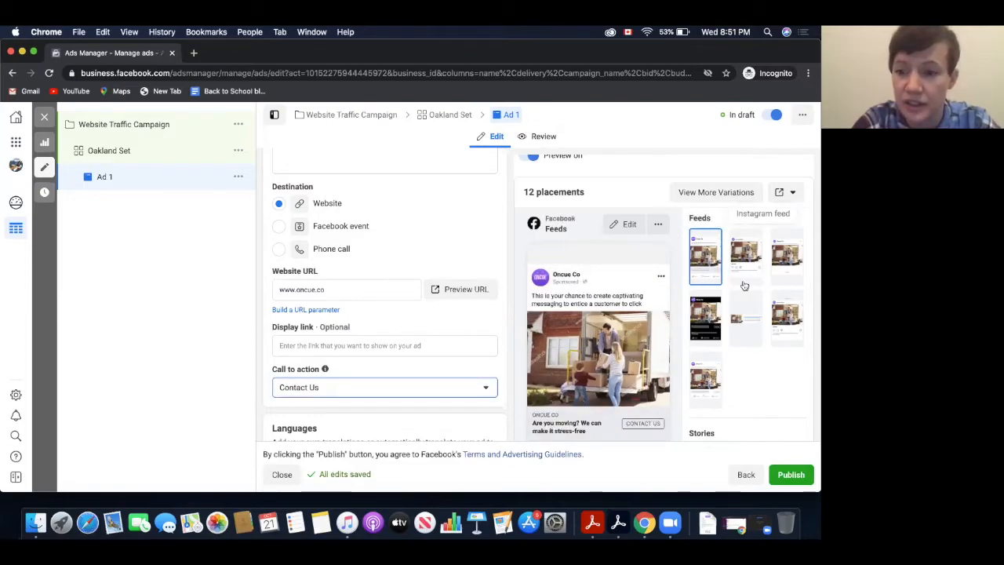
pyautogui.scroll(-2, 745, 285)
pyautogui.scroll(-2, 745, 285)
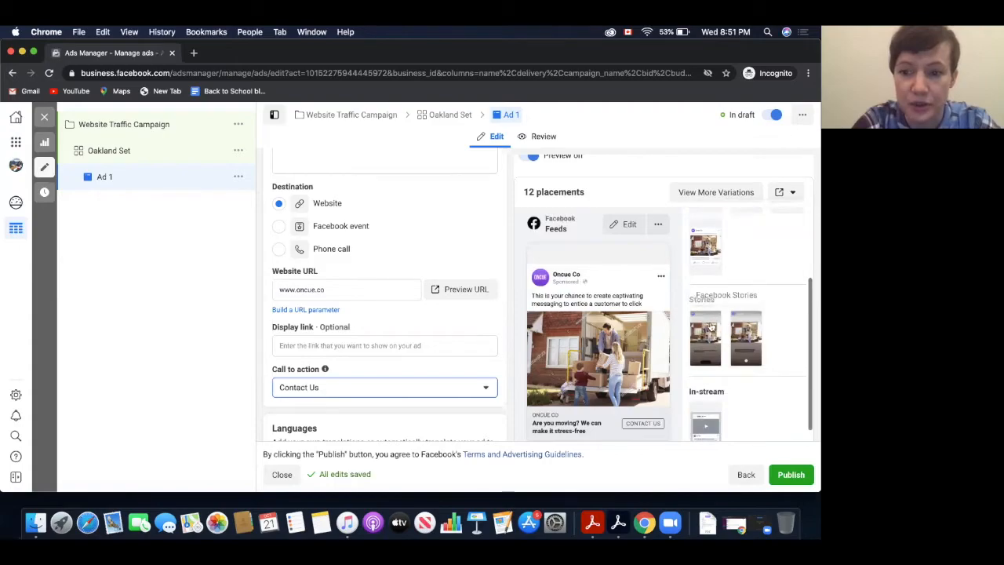
pyautogui.click(710, 328)
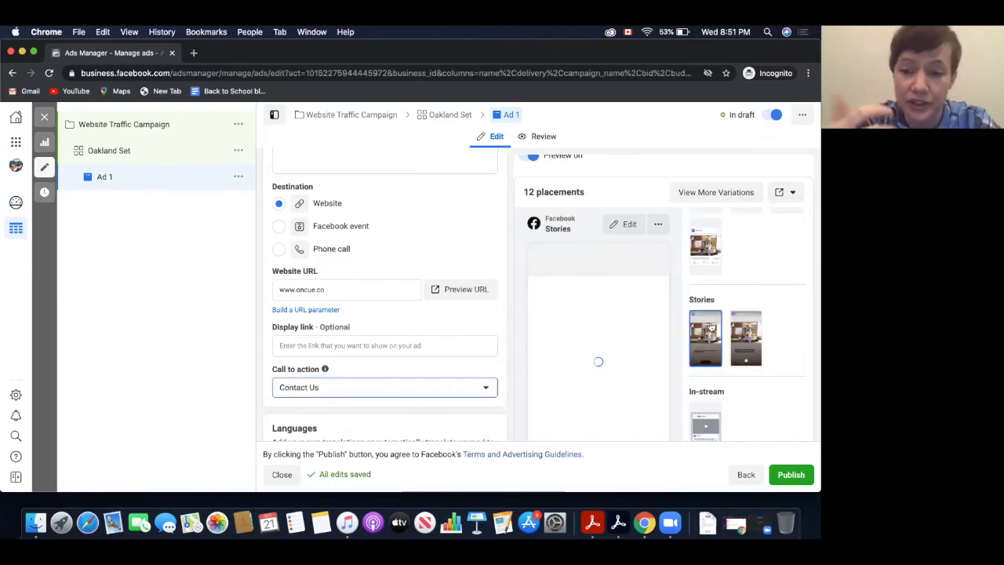
# - Check the ad's language and conversion tracking options, publish the campaign with its ad set and ad, and close the editor
pyautogui.scroll(-4, 502, 365)
pyautogui.scroll(-2, 504, 364)
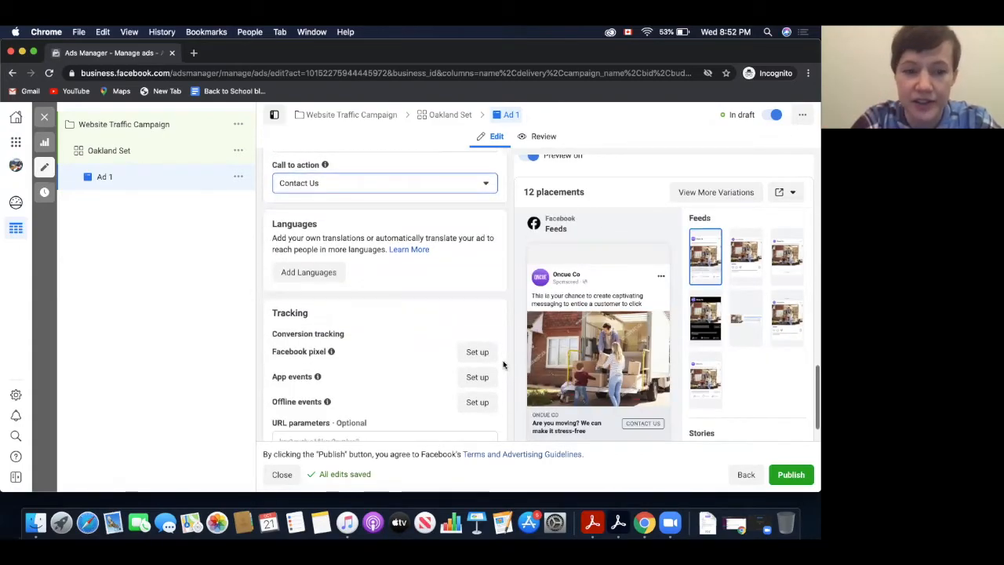
pyautogui.scroll(-1, 504, 364)
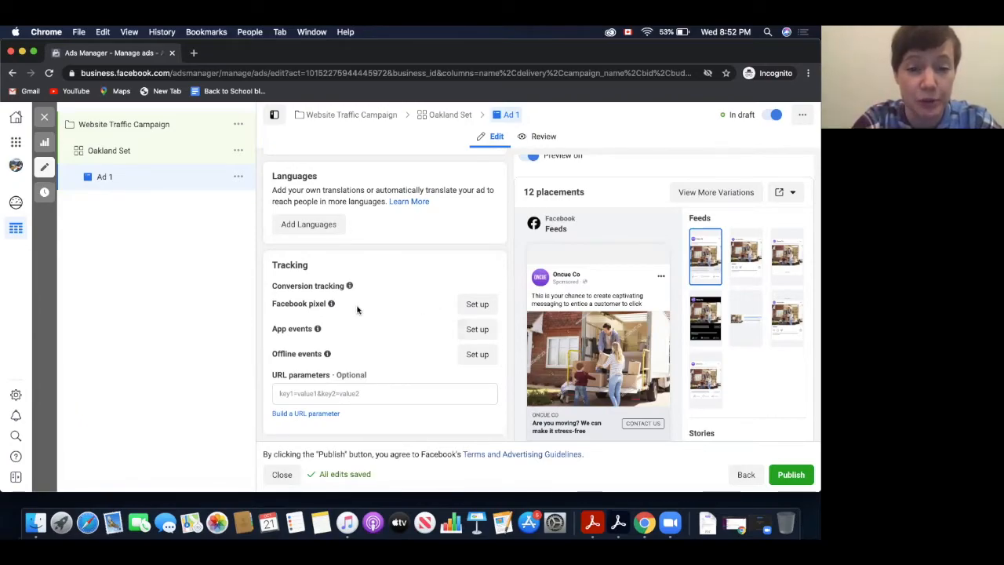
pyautogui.moveTo(331, 305)
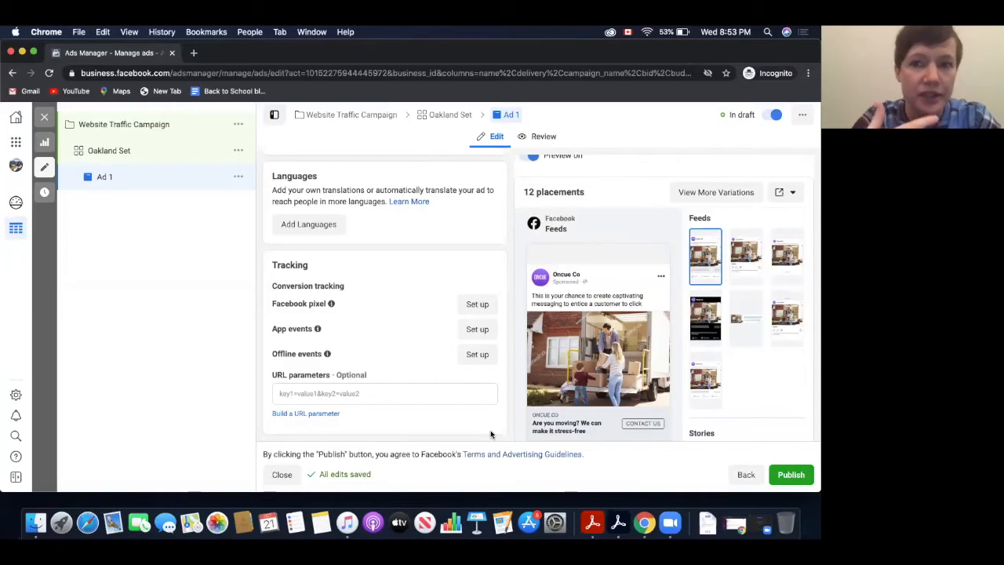
pyautogui.click(791, 474)
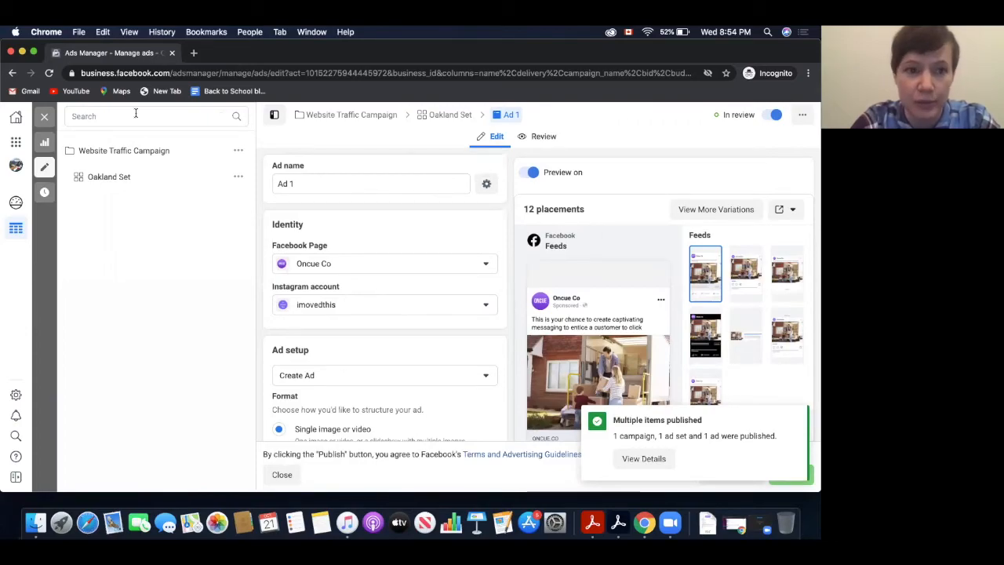
pyautogui.click(44, 117)
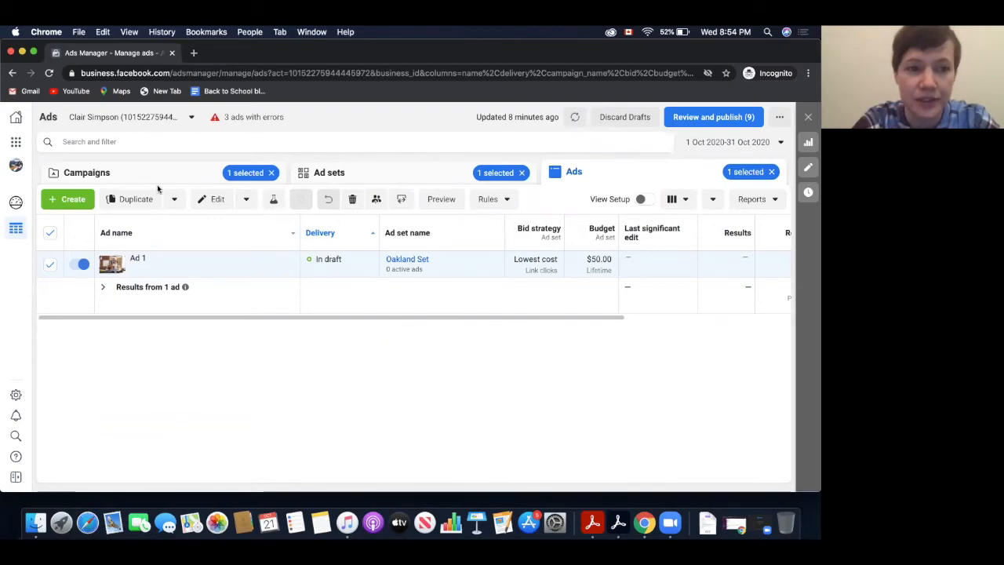
# - Open the active Website Traffic Campaign and examine the results, cost, spend, schedule and frequency columns of its Oakland ad set
pyautogui.click(87, 173)
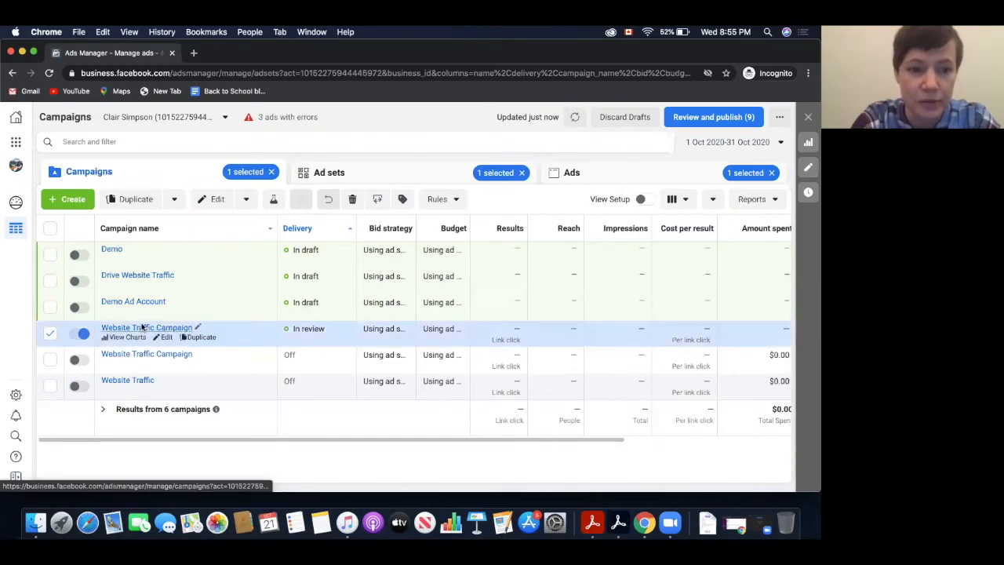
pyautogui.click(141, 328)
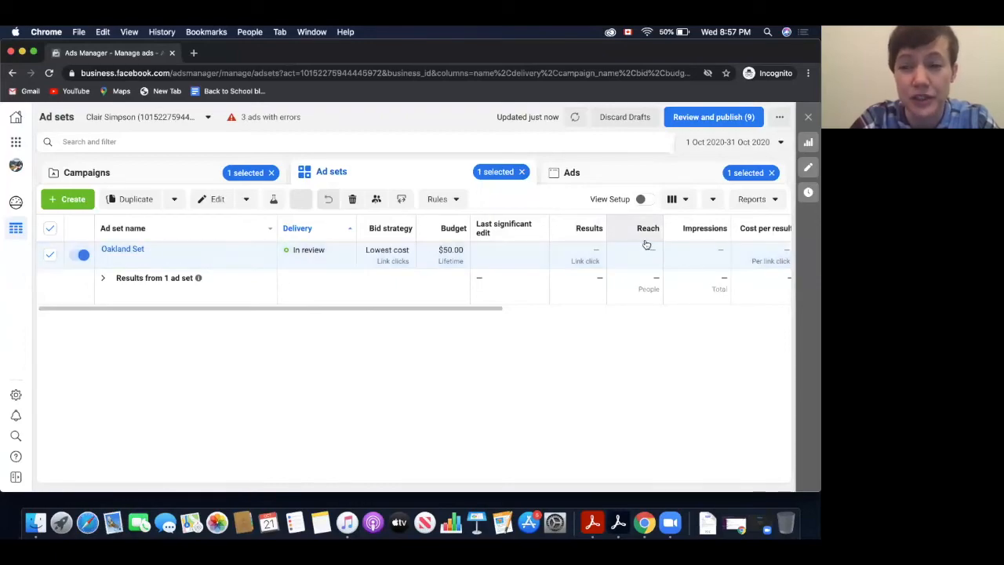
pyautogui.hscroll(3, 647, 244)
pyautogui.hscroll(1, 647, 244)
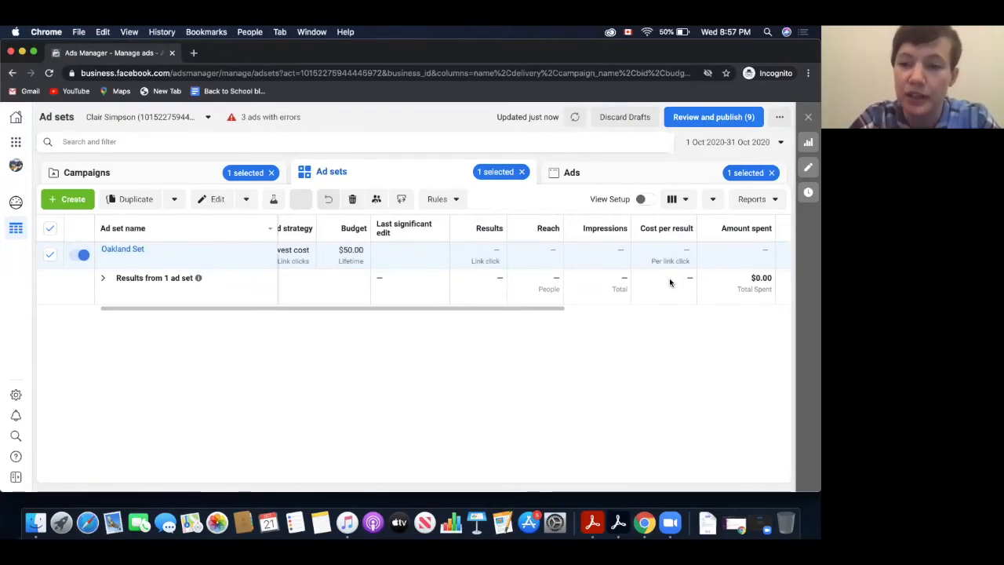
pyautogui.hscroll(2, 669, 282)
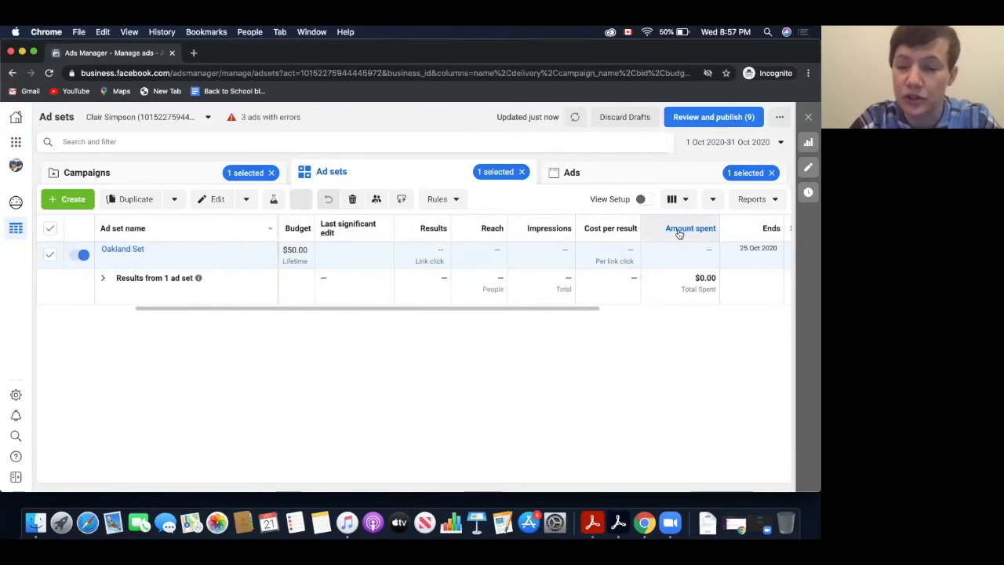
pyautogui.moveTo(678, 242)
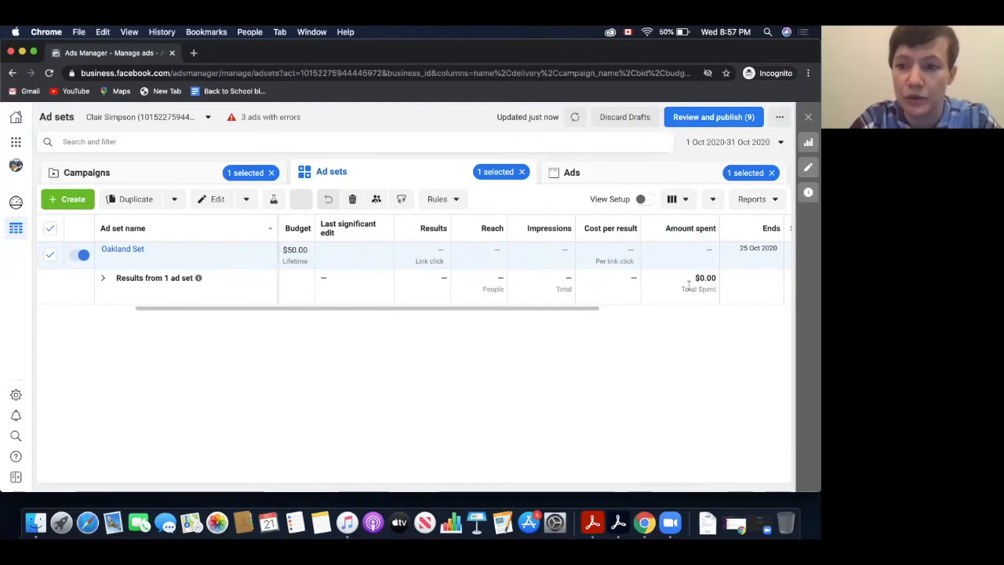
pyautogui.hscroll(2, 688, 248)
pyautogui.hscroll(3, 691, 249)
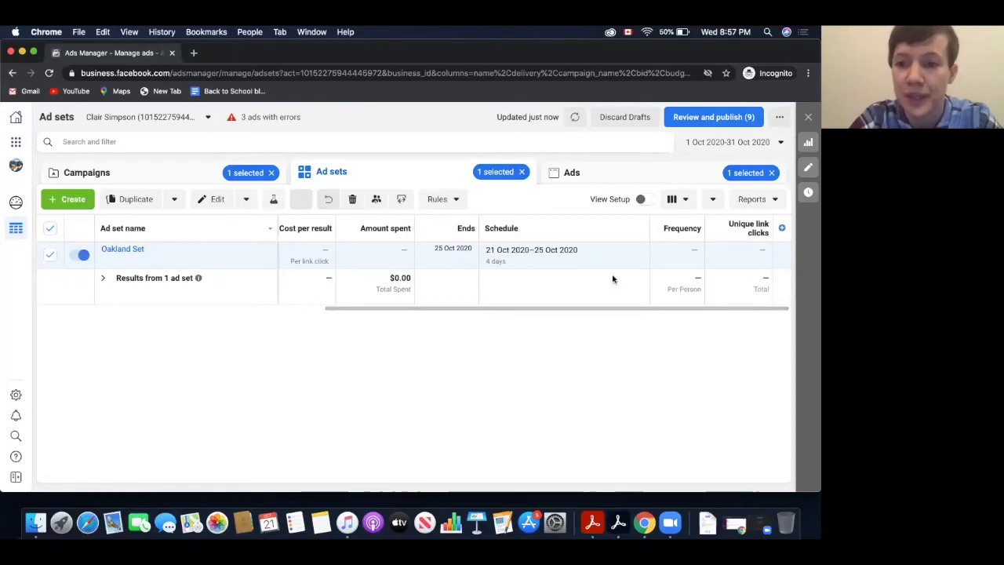
pyautogui.hscroll(-10, 612, 278)
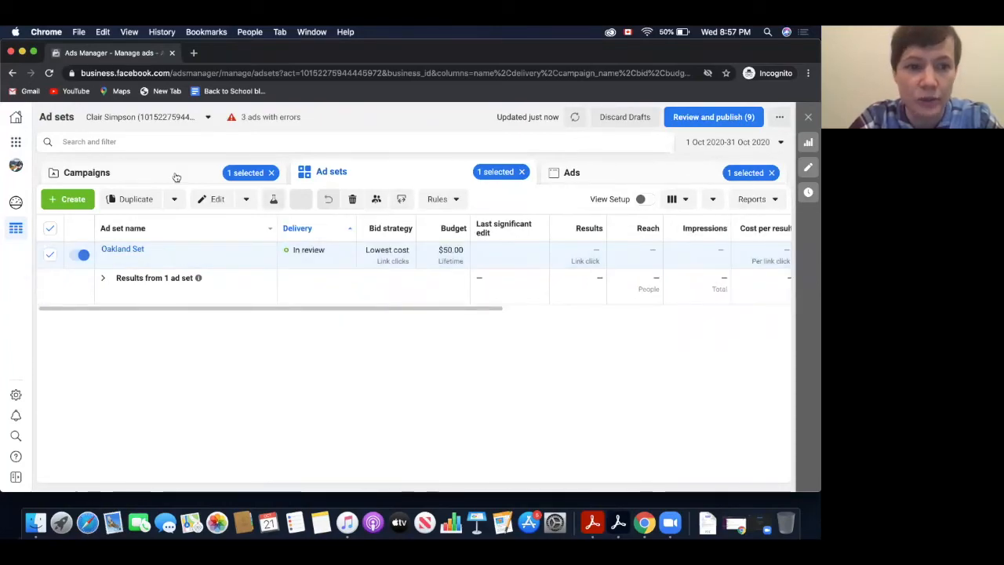
# - Return to the campaigns list and set its reporting date range to 11 Oct 2020–17 Oct 2020
pyautogui.click(92, 174)
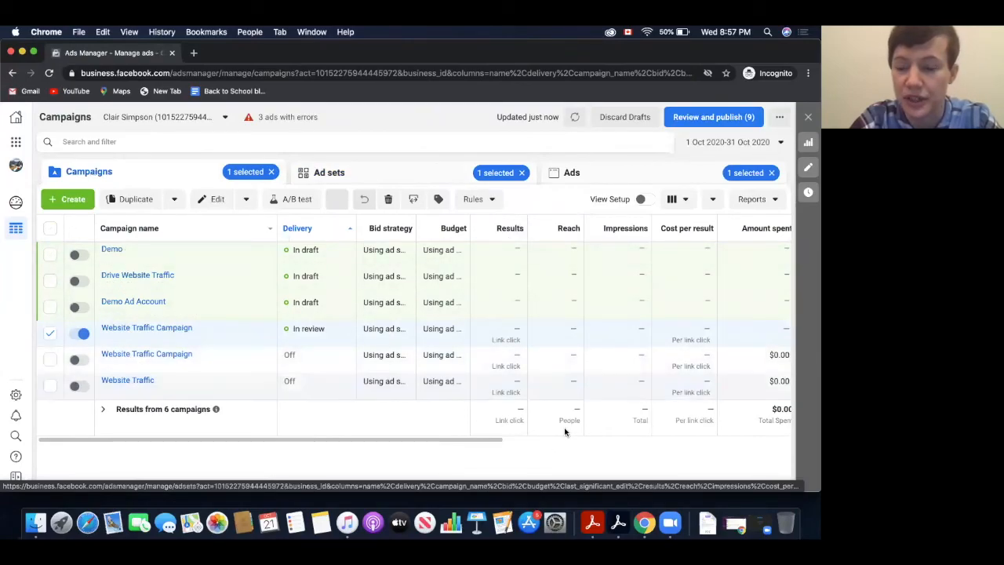
pyautogui.hscroll(3, 689, 361)
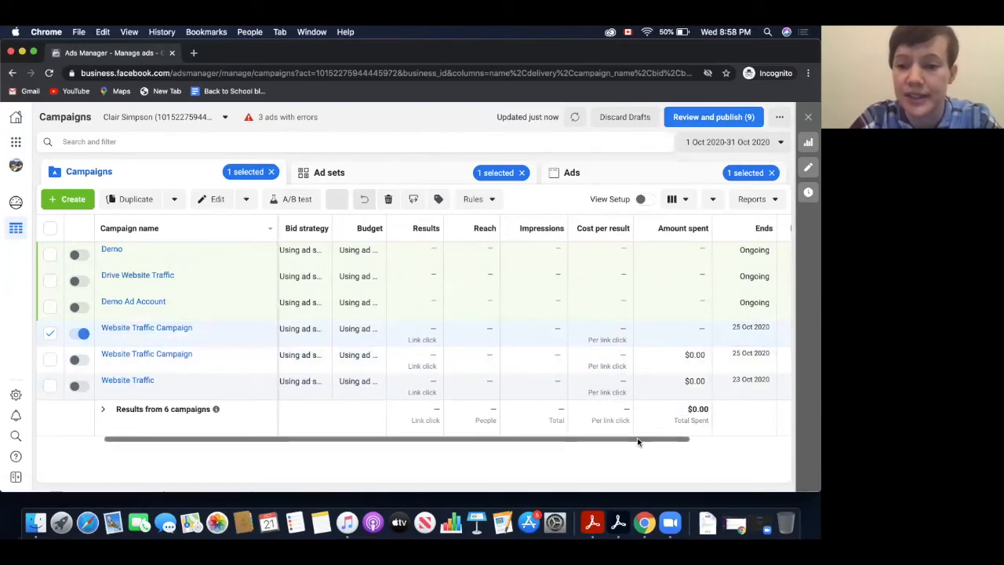
pyautogui.click(782, 144)
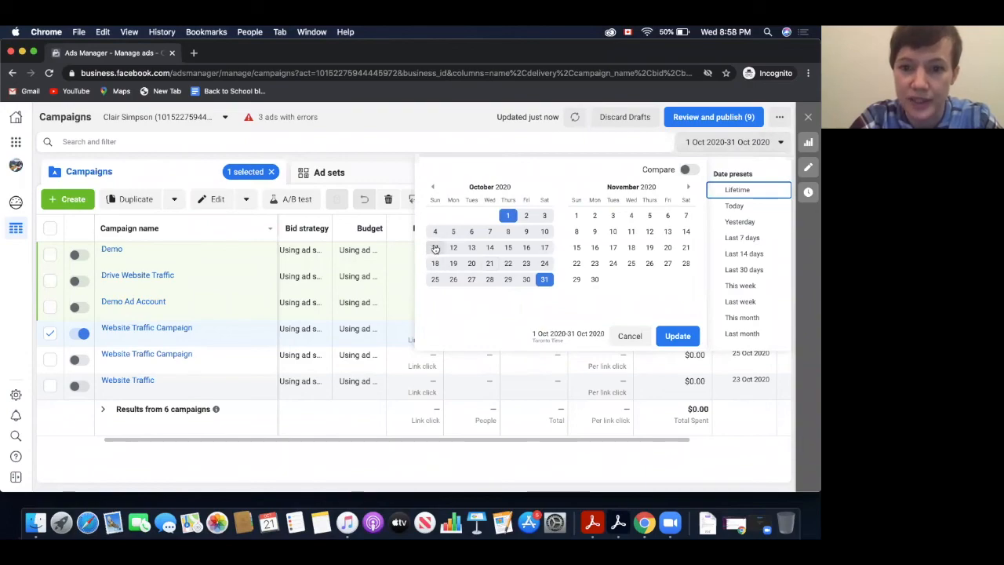
pyautogui.click(436, 248)
pyautogui.click(544, 248)
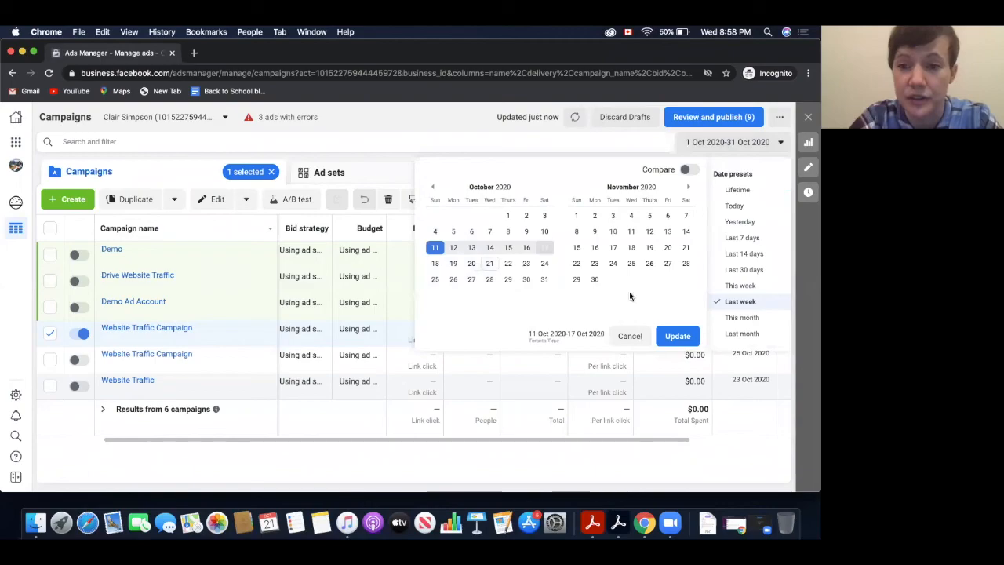
pyautogui.click(672, 335)
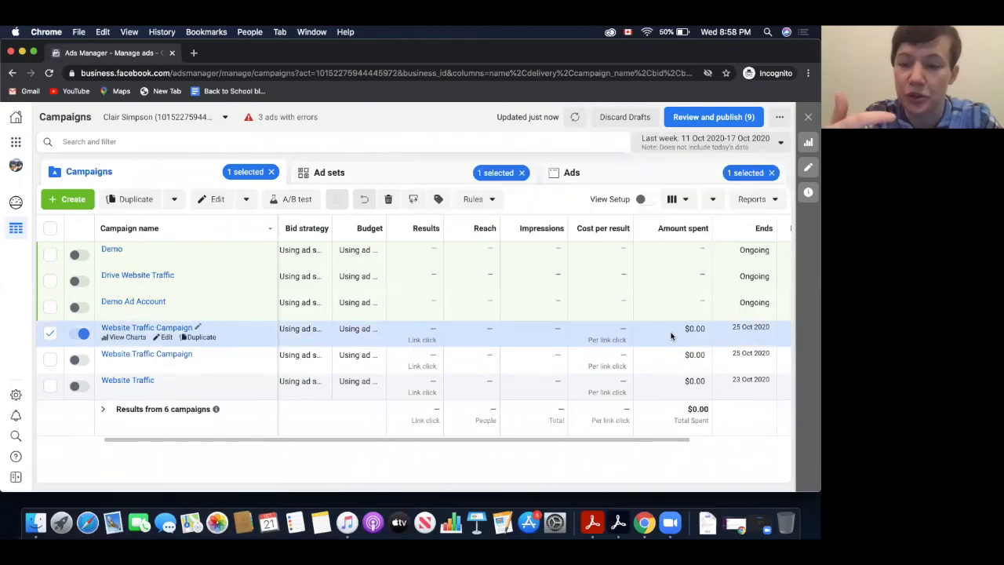